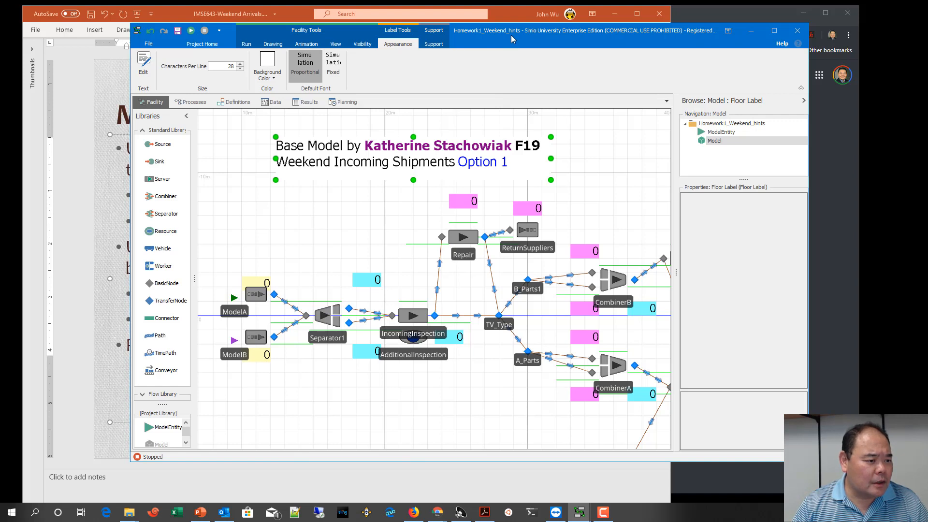
# Step: Add two integer state variables to the model's state definitions and name the first one ArrivalBatchA
pyautogui.moveTo(512, 35); pyautogui.dragTo(488, 32)
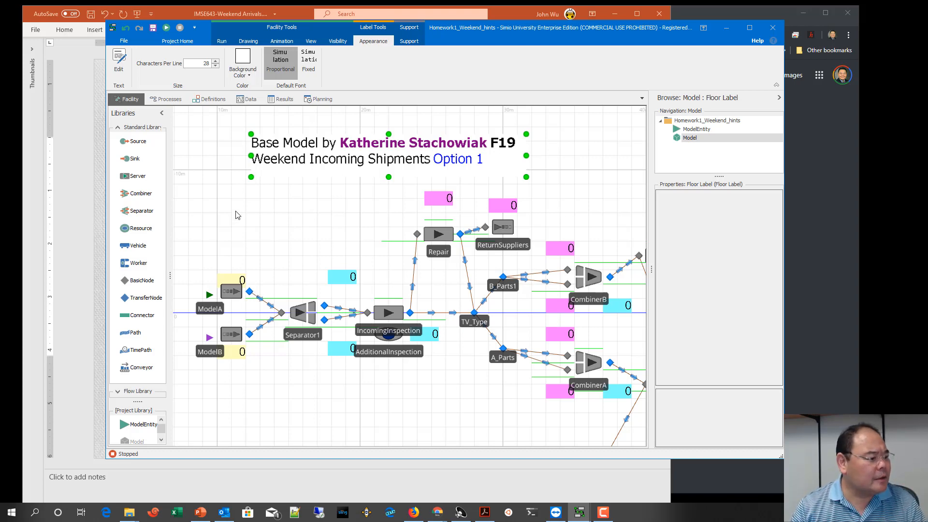
pyautogui.click(218, 102)
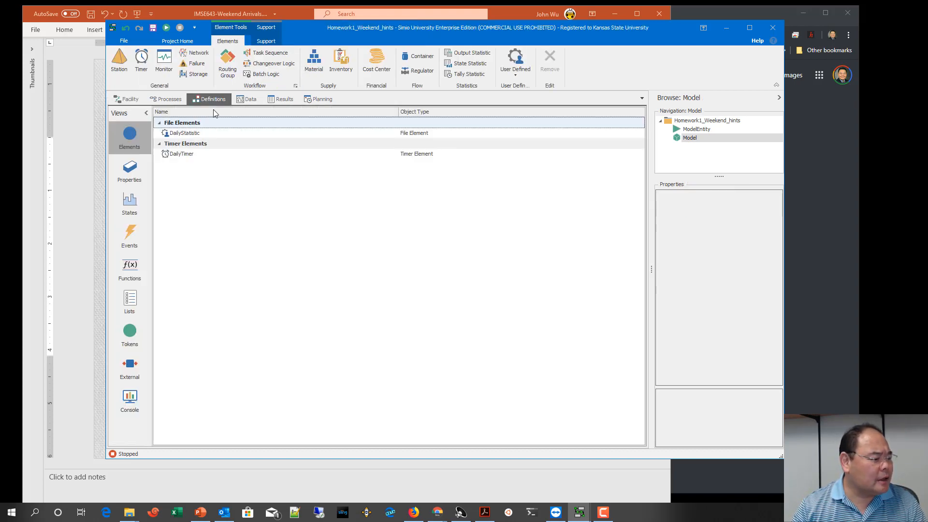
pyautogui.click(130, 202)
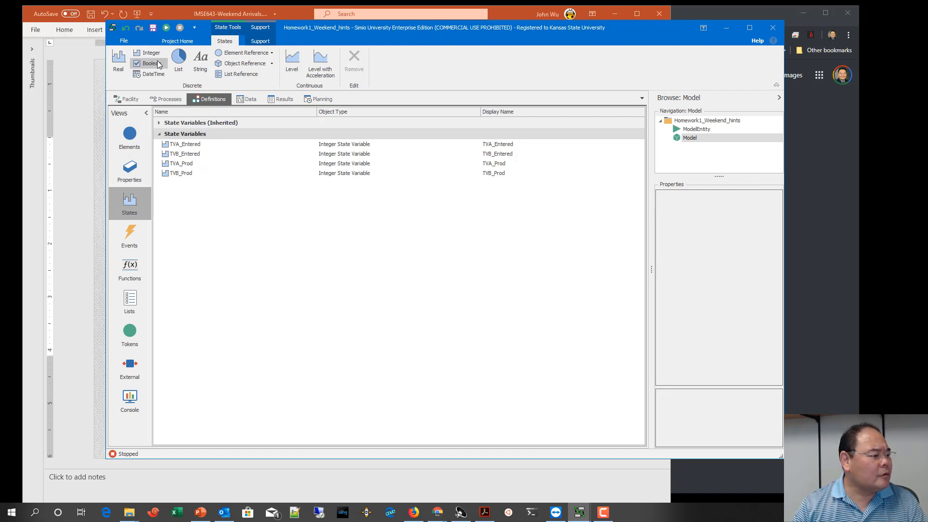
pyautogui.click(155, 56)
pyautogui.click(155, 56)
pyautogui.click(204, 184)
pyautogui.click(206, 185)
pyautogui.write('ArrivalBatch')
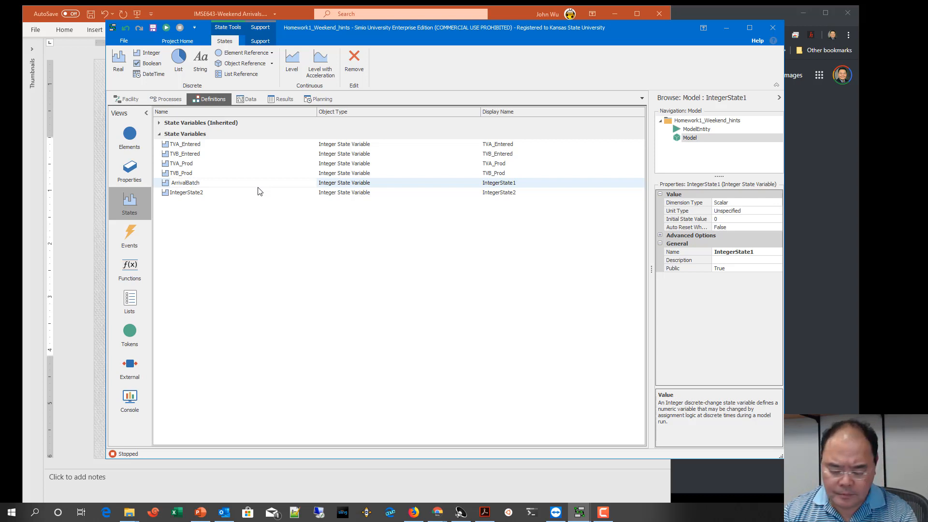
# Step: Copy the name ArrivalBatchA and reuse it to rename the second new integer state variable as ArrivalBatchB
pyautogui.hotkey('shift', 'Left')
pyautogui.hotkey('shift', 'Left')
pyautogui.hotkey('shift', 'Left')
pyautogui.hotkey('shift', 'Left')
pyautogui.hotkey('shift', 'Left')
pyautogui.hotkey('shift', 'Left')
pyautogui.hotkey('shift', 'Left')
pyautogui.hotkey('shift', 'Left')
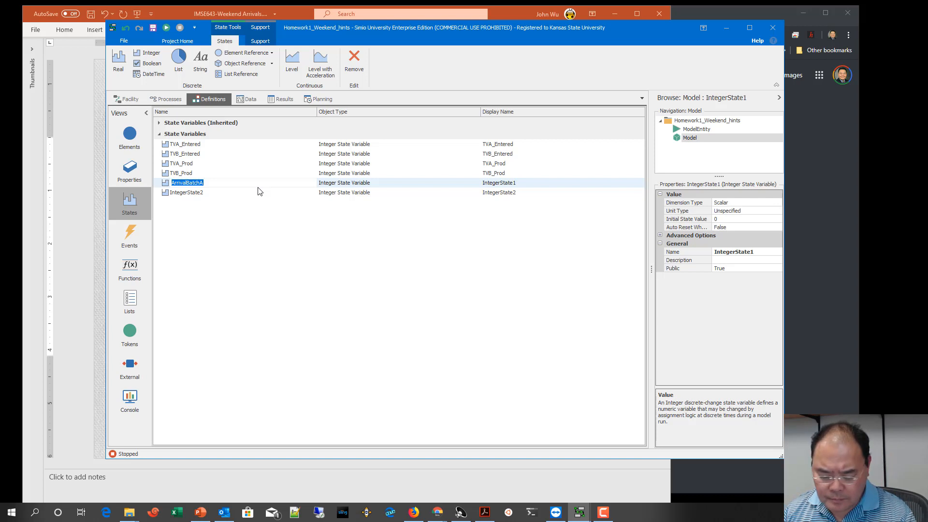
pyautogui.click(212, 192)
pyautogui.click(212, 192)
pyautogui.write('ArrivalBatchA')
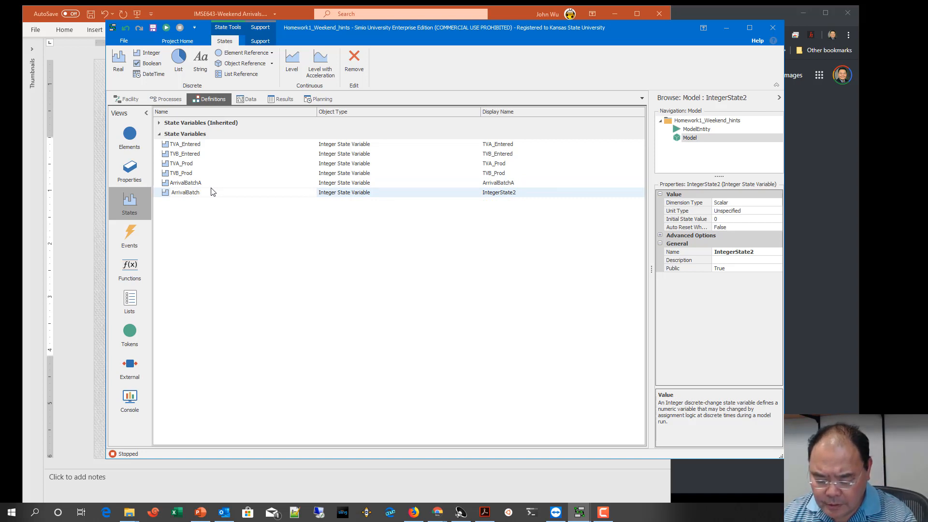
# Step: Set the initial state value to 15 for ArrivalBatchA and 10 for ArrivalBatchB
pyautogui.click(211, 184)
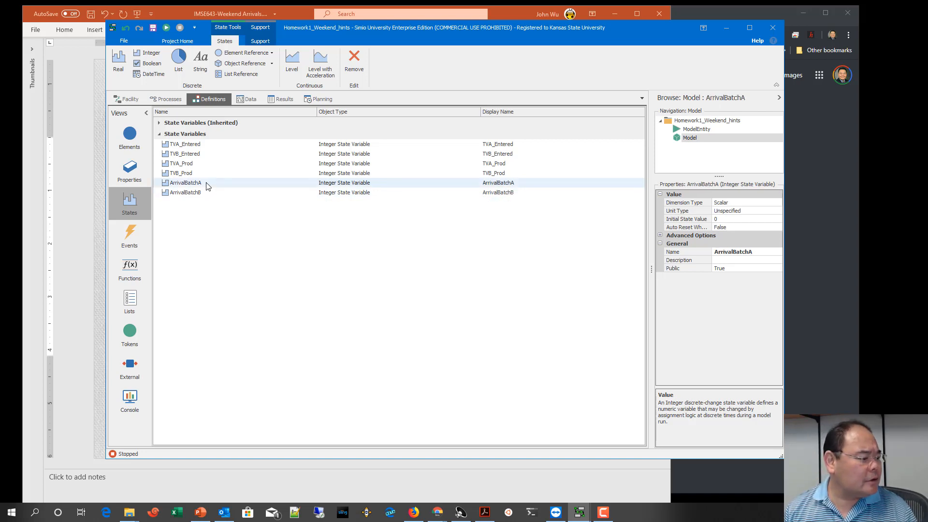
pyautogui.click(739, 219)
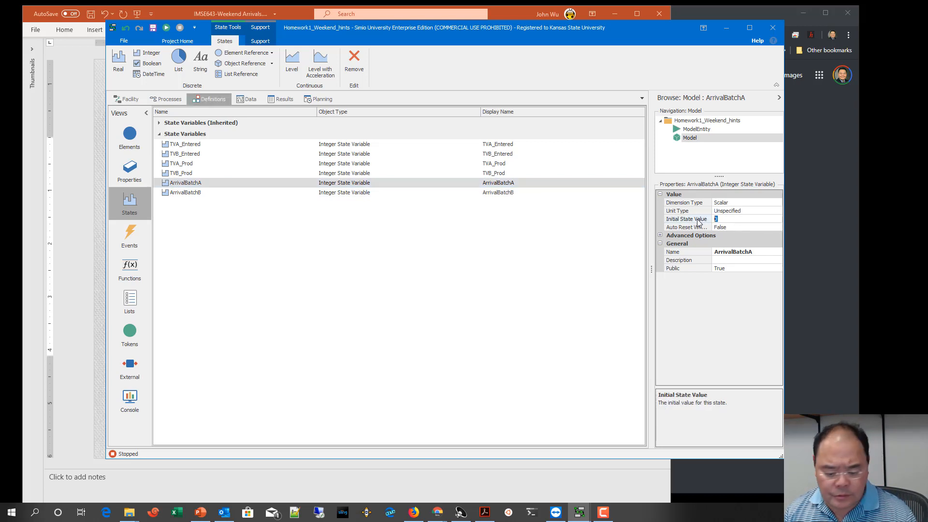
pyautogui.write('15')
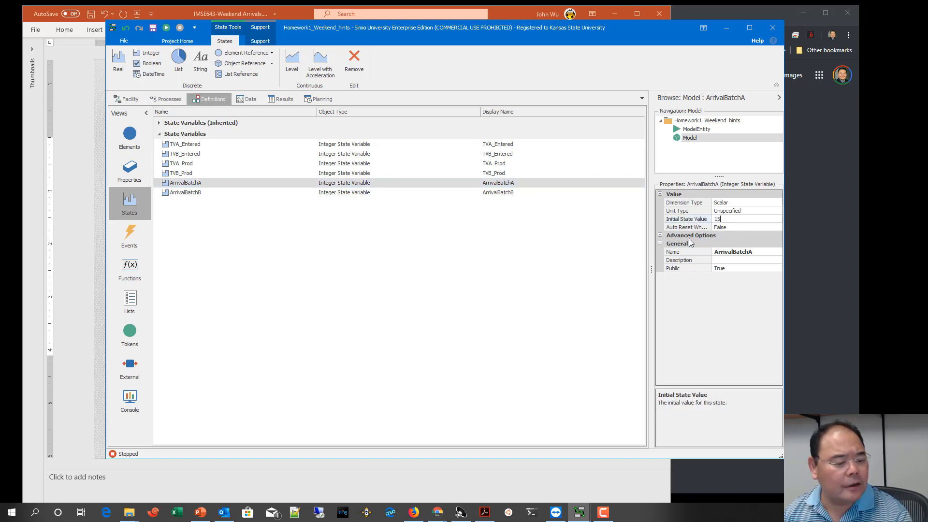
pyautogui.click(347, 193)
pyautogui.click(717, 220)
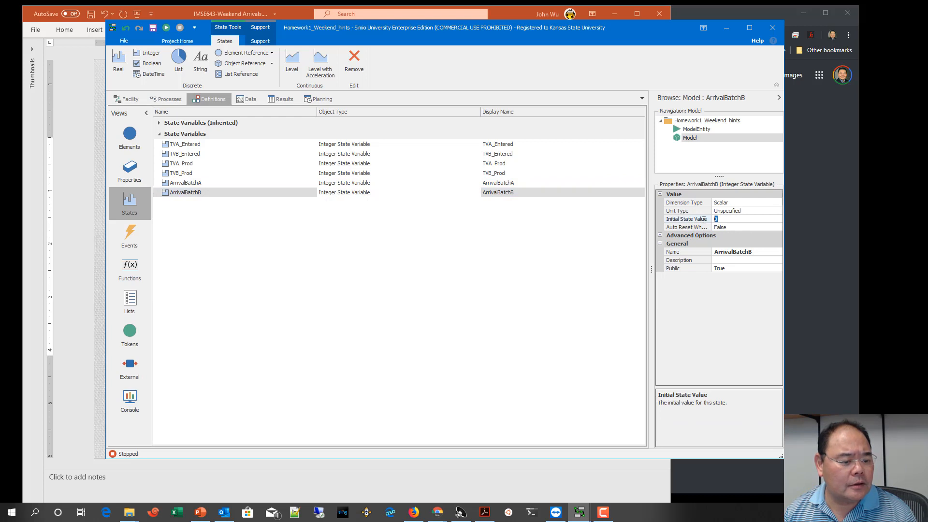
pyautogui.write('10')
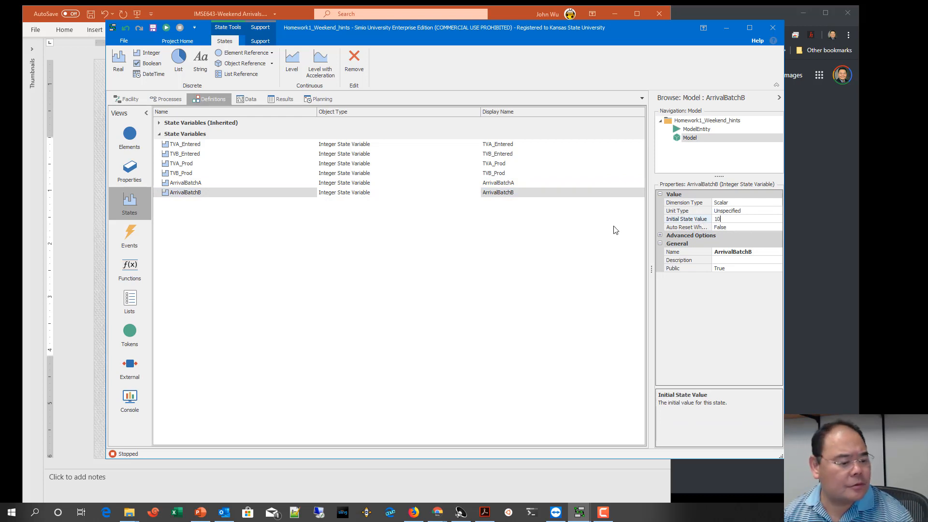
pyautogui.click(515, 233)
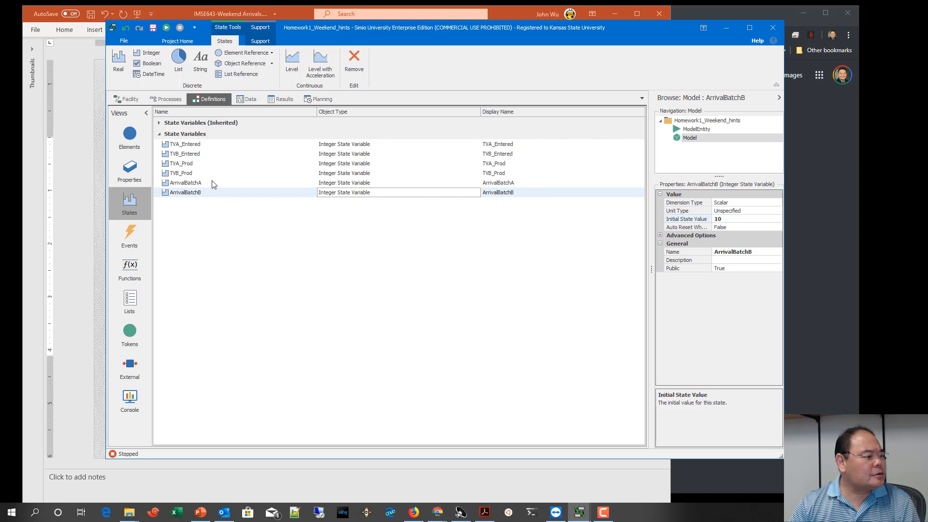
# Step: Add another integer state variable to the model and name it Dummy1
pyautogui.click(146, 53)
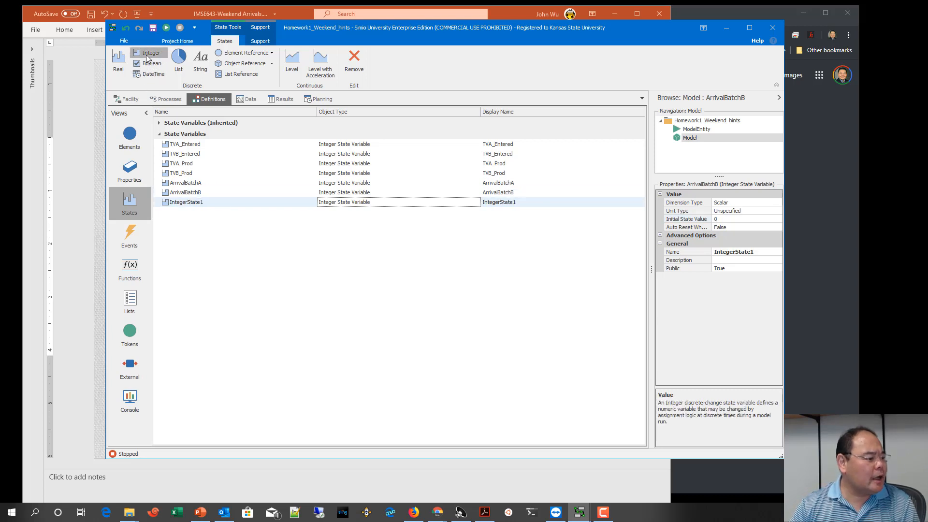
pyautogui.click(213, 203)
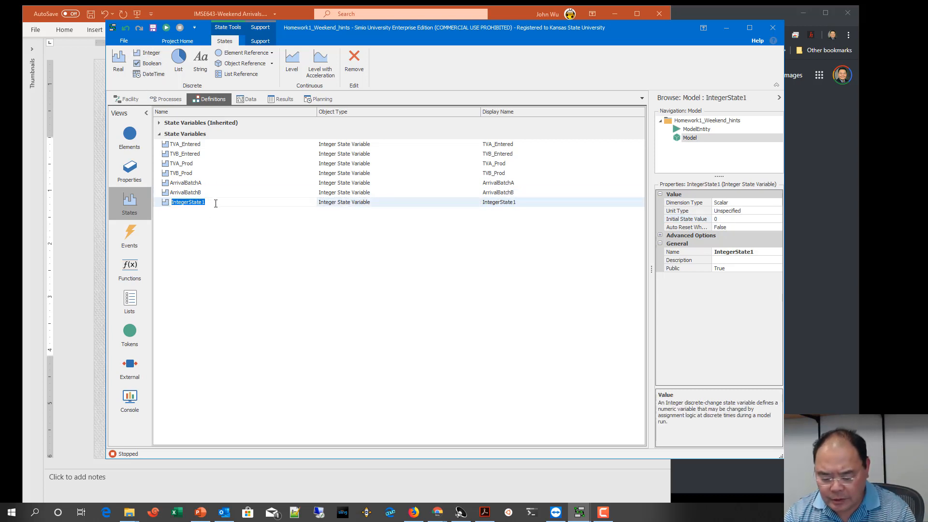
pyautogui.write('Dummy1')
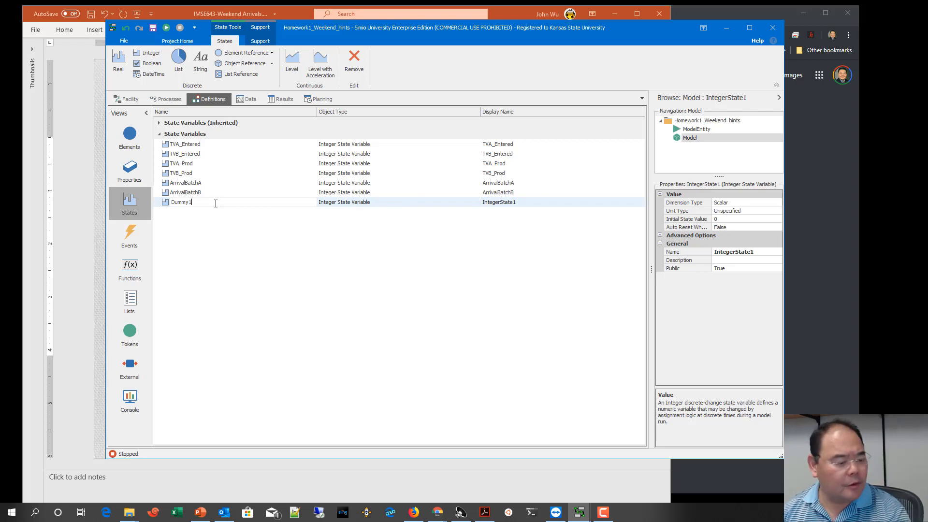
pyautogui.press('Return')
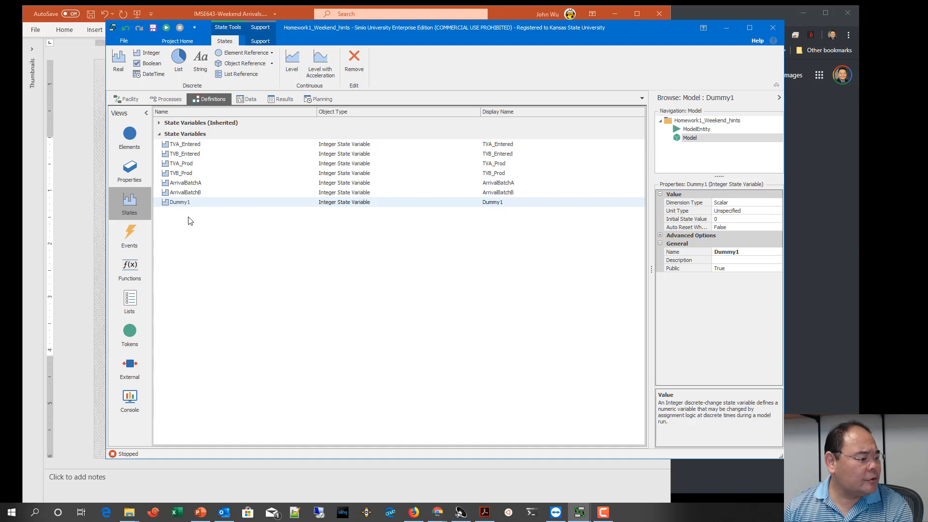
# Step: Place a new source and a model entity in the empty facility area below ModelB, naming the entity WeekEnt
pyautogui.click(128, 99)
pyautogui.moveTo(317, 403); pyautogui.dragTo(312, 327)
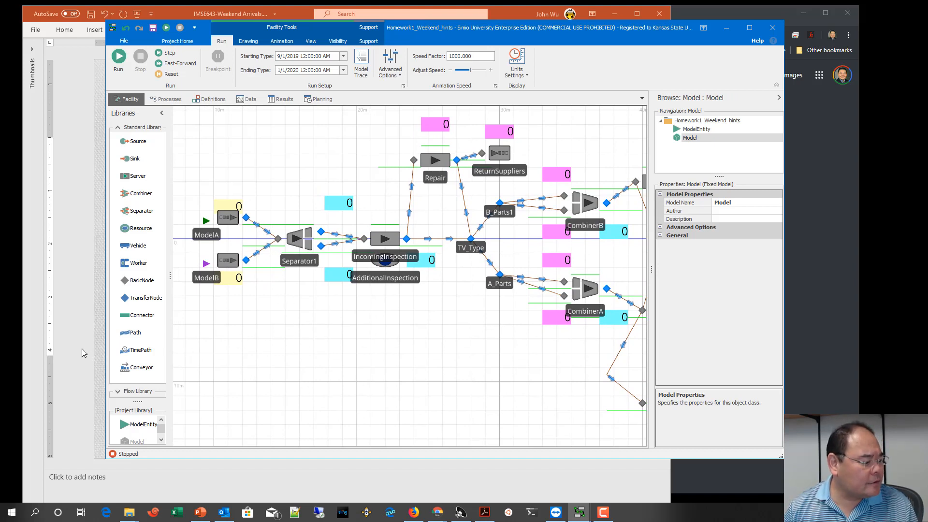
pyautogui.moveTo(142, 151); pyautogui.dragTo(252, 355)
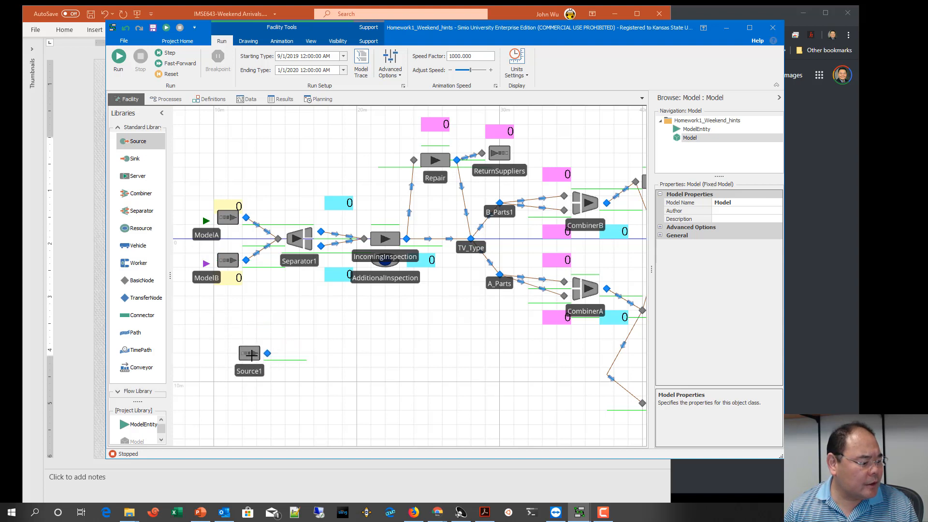
pyautogui.moveTo(140, 425); pyautogui.dragTo(207, 325)
pyautogui.doubleClick(220, 337)
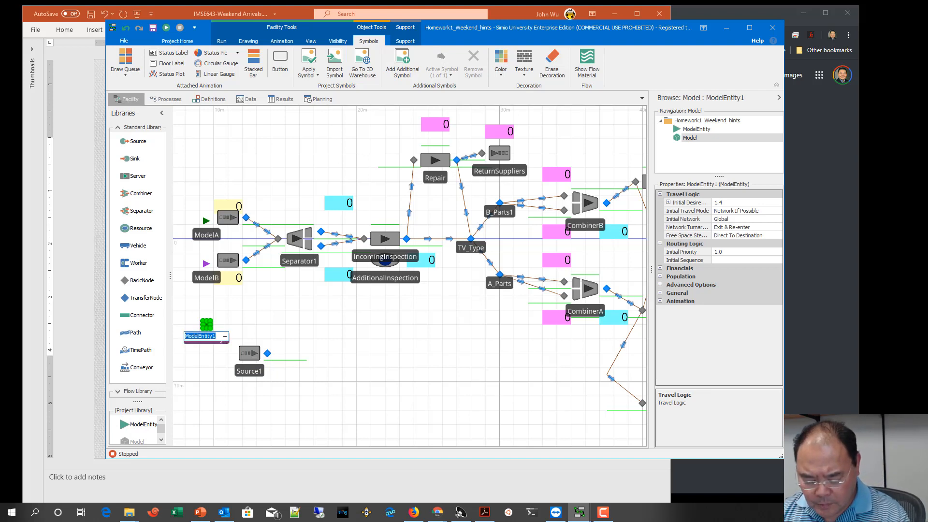
pyautogui.write('WeekEnt')
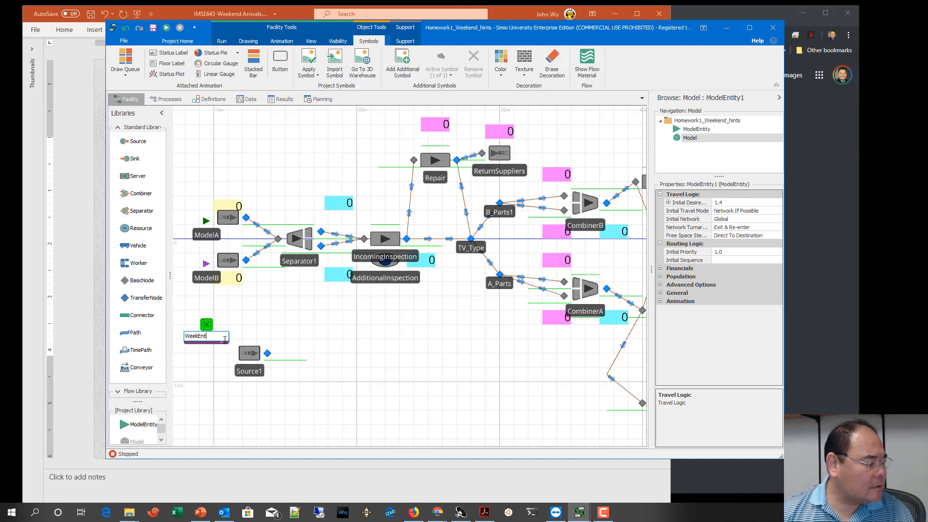
pyautogui.press('Return')
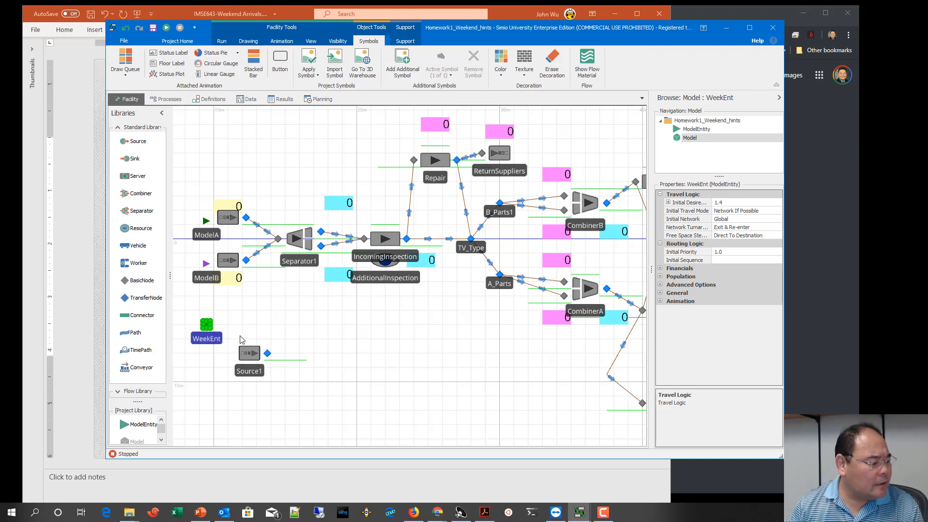
# Step: Set the entity type of the new source, Source1, to WeekEnt
pyautogui.click(250, 354)
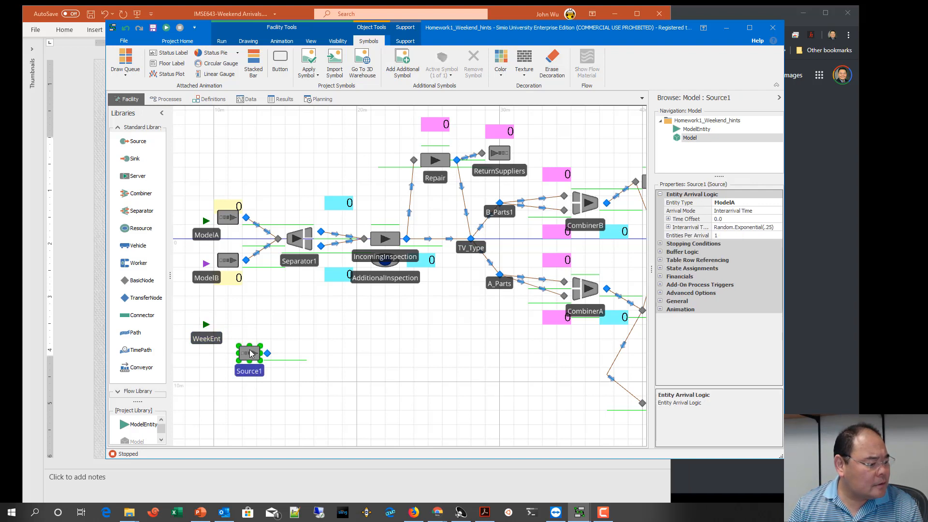
pyautogui.click(761, 204)
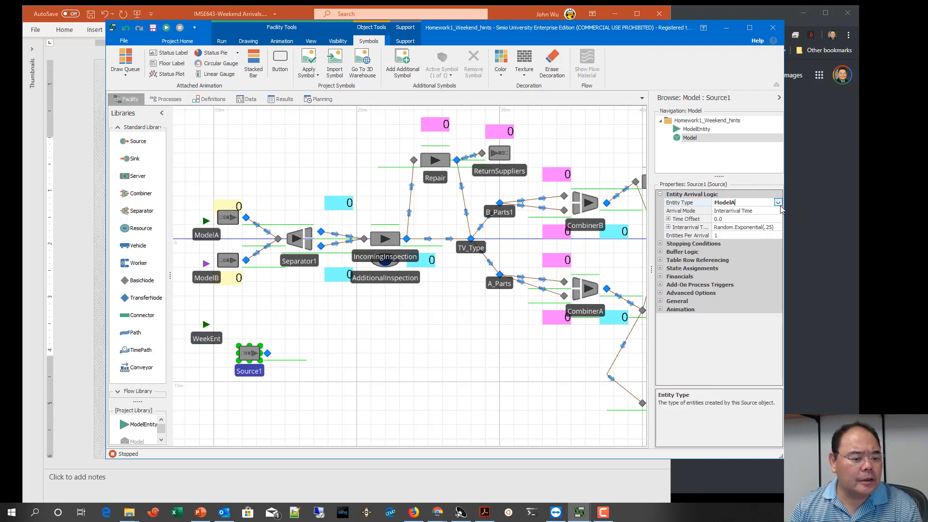
pyautogui.click(778, 202)
pyautogui.click(722, 243)
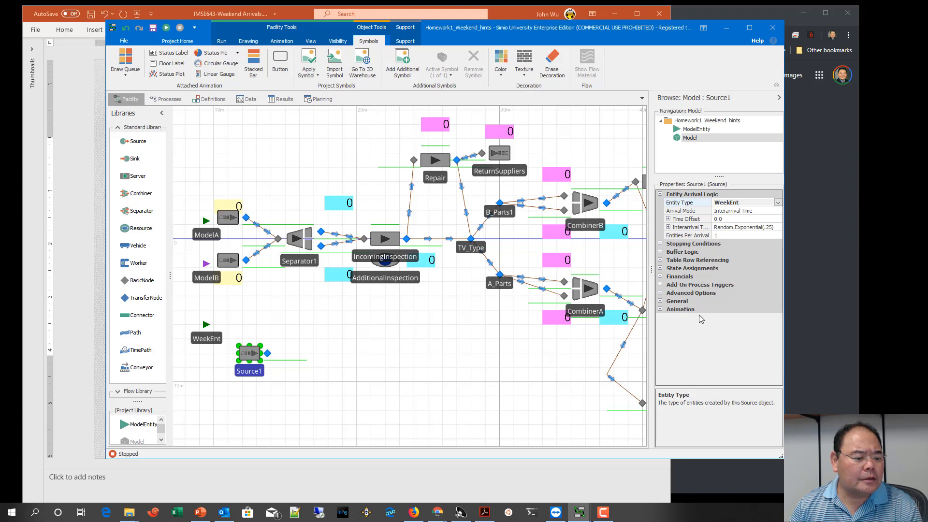
pyautogui.click(763, 220)
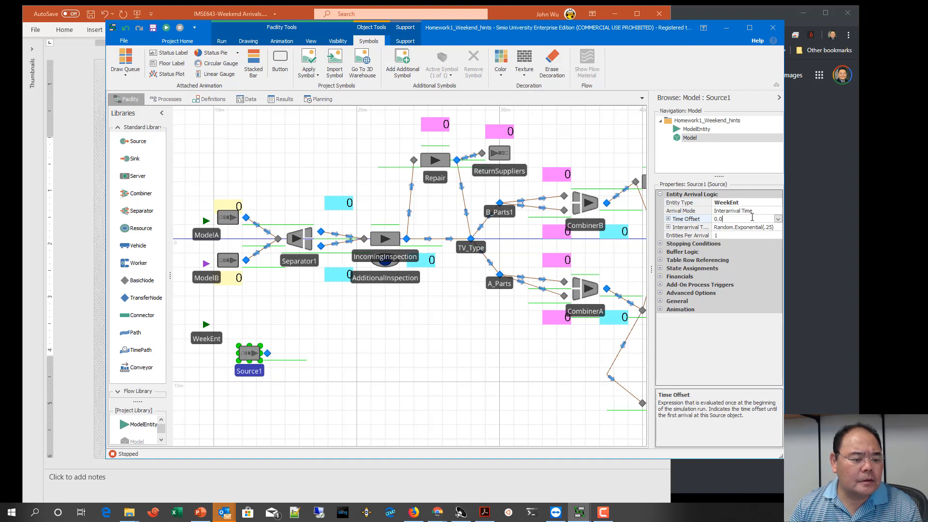
pyautogui.click(699, 217)
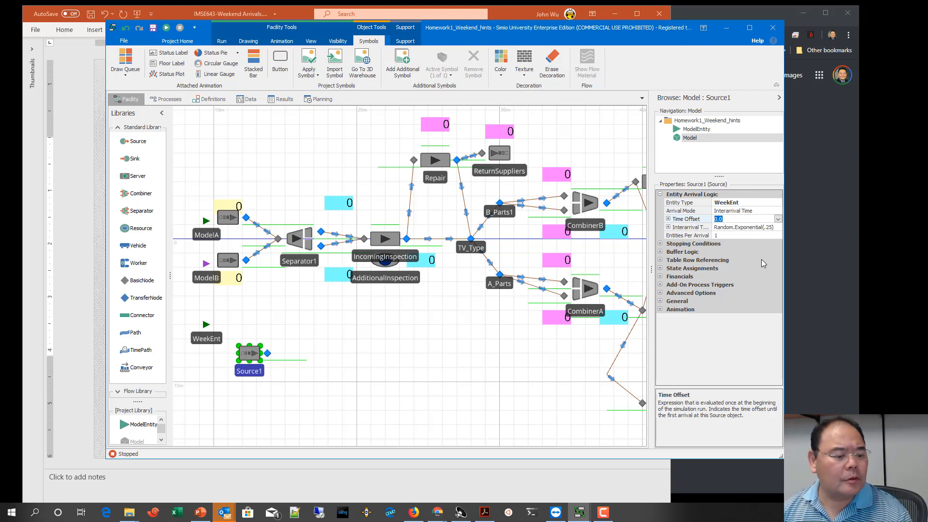
pyautogui.click(778, 219)
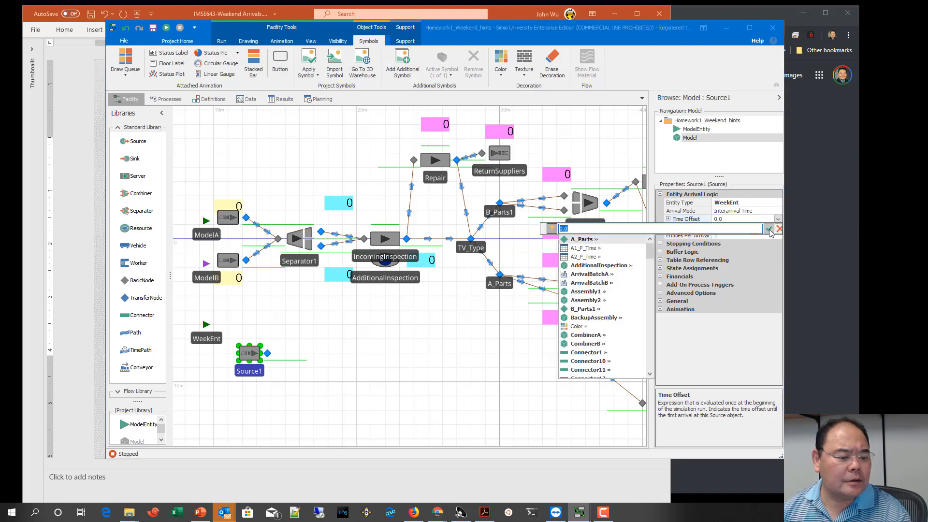
pyautogui.click(769, 229)
# Step: Set the interarrival time of Source1 to 6 with Days as its units
pyautogui.click(778, 228)
pyautogui.click(778, 227)
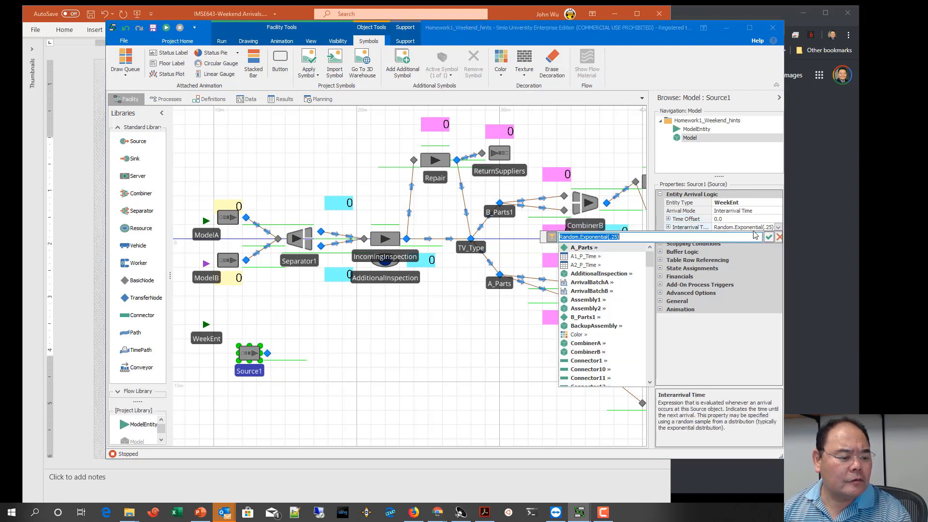
pyautogui.write('6')
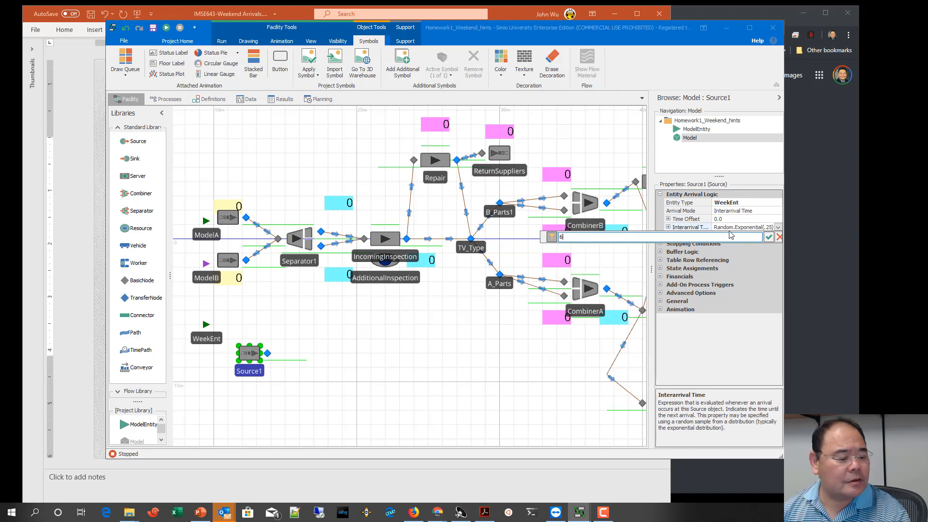
pyautogui.click(768, 237)
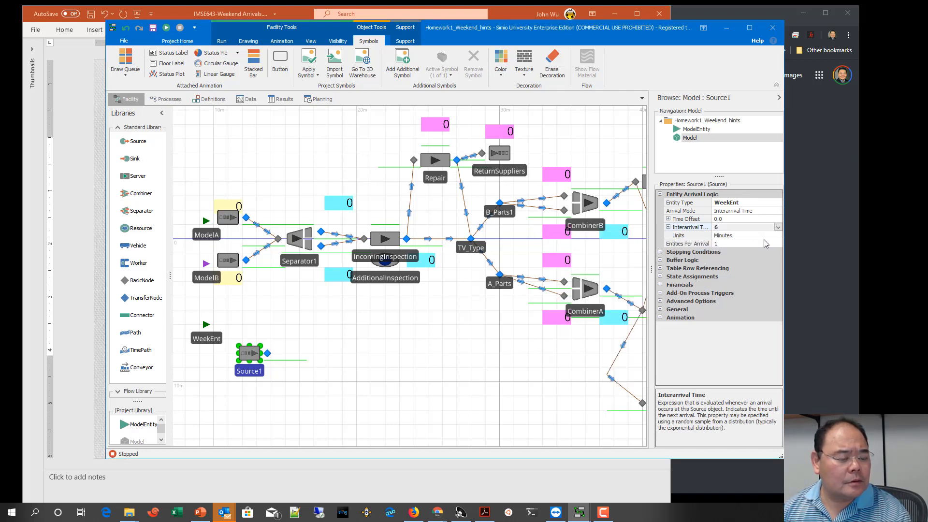
pyautogui.click(751, 237)
pyautogui.click(778, 235)
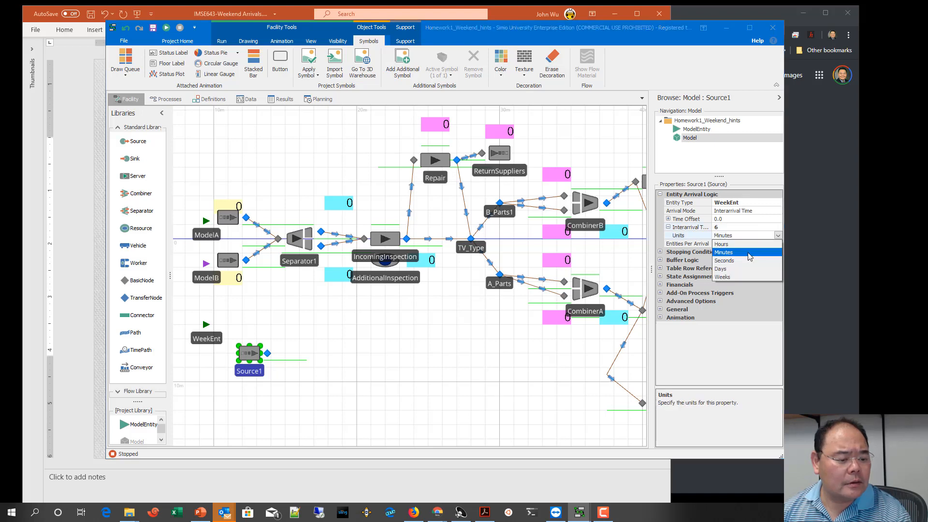
pyautogui.click(727, 274)
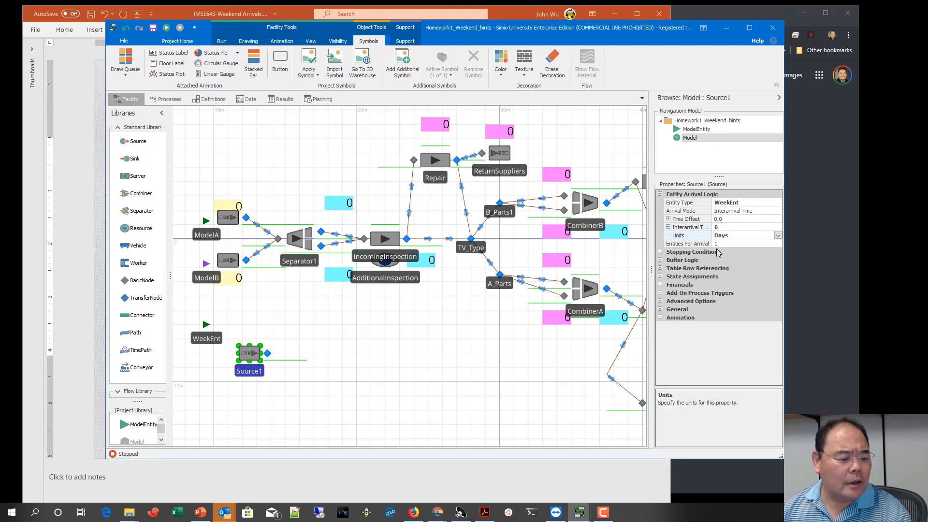
# Step: Limit Source1 to 2 maximum arrivals in its stopping conditions and shift the source slightly to the left
pyautogui.click(660, 252)
pyautogui.click(735, 261)
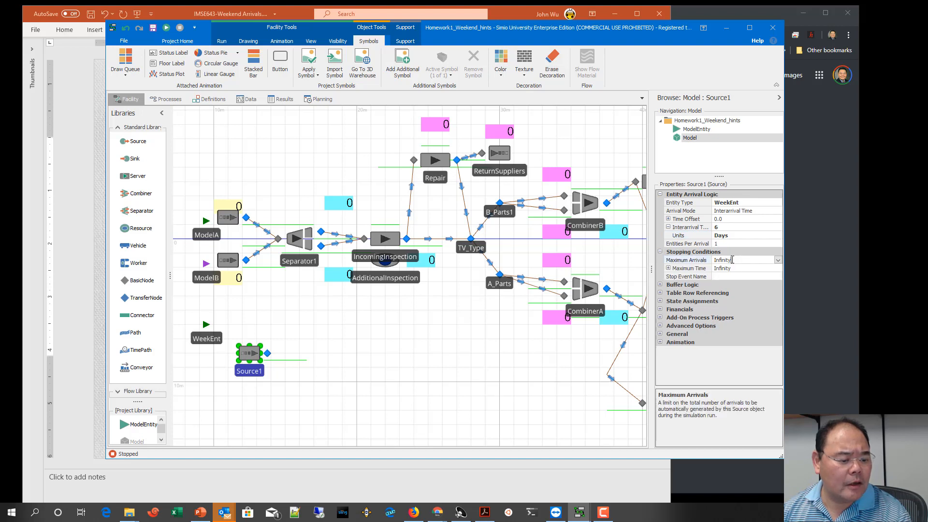
pyautogui.write('2')
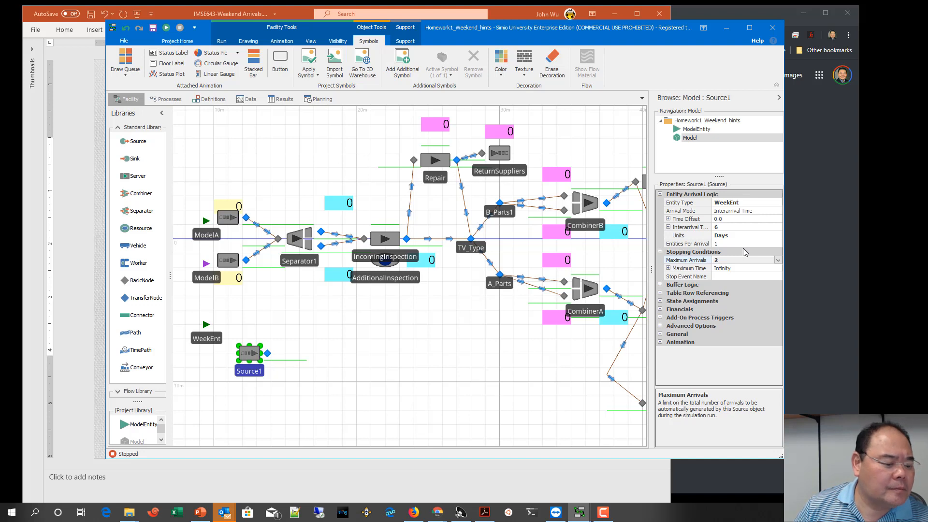
pyautogui.moveTo(255, 355); pyautogui.dragTo(247, 359)
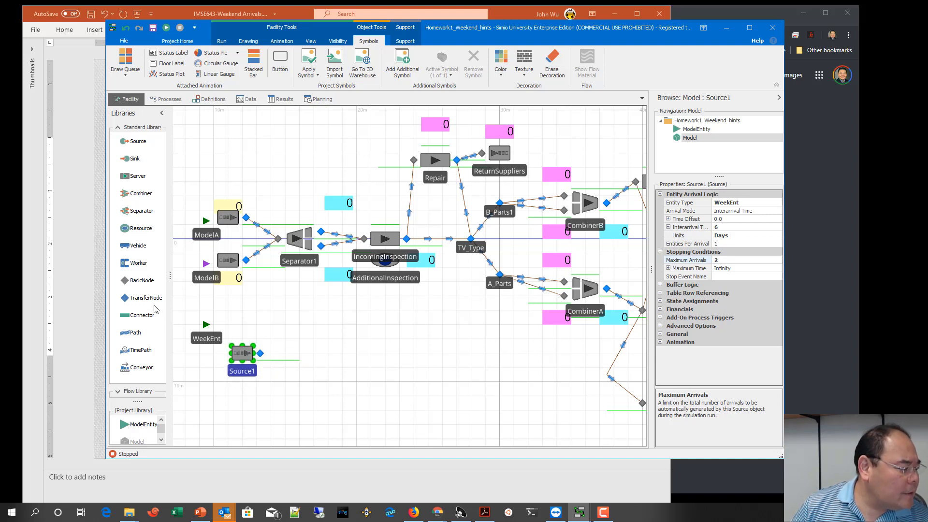
# Step: Place two transfer nodes to the right of Source1, one above the other, and connect Source1's output to each with a Path
pyautogui.moveTo(145, 298); pyautogui.dragTo(371, 332)
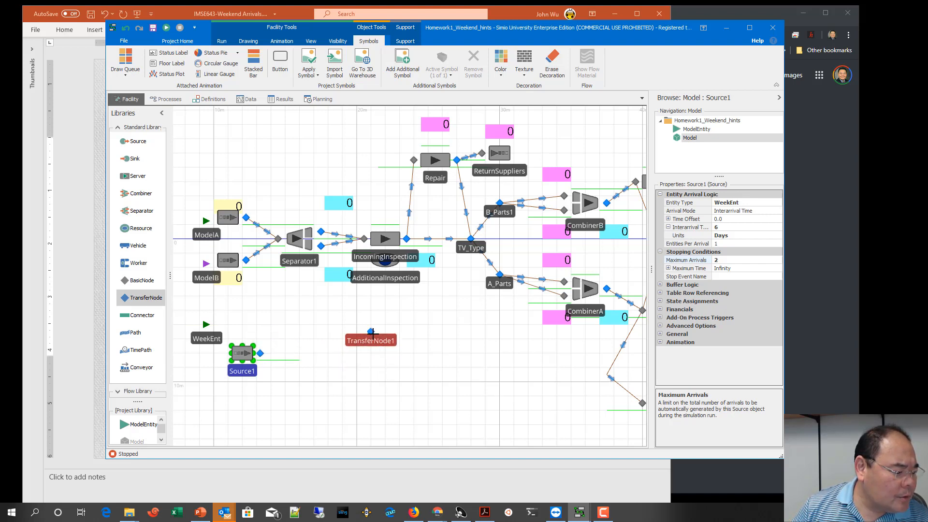
pyautogui.moveTo(151, 303); pyautogui.dragTo(370, 373)
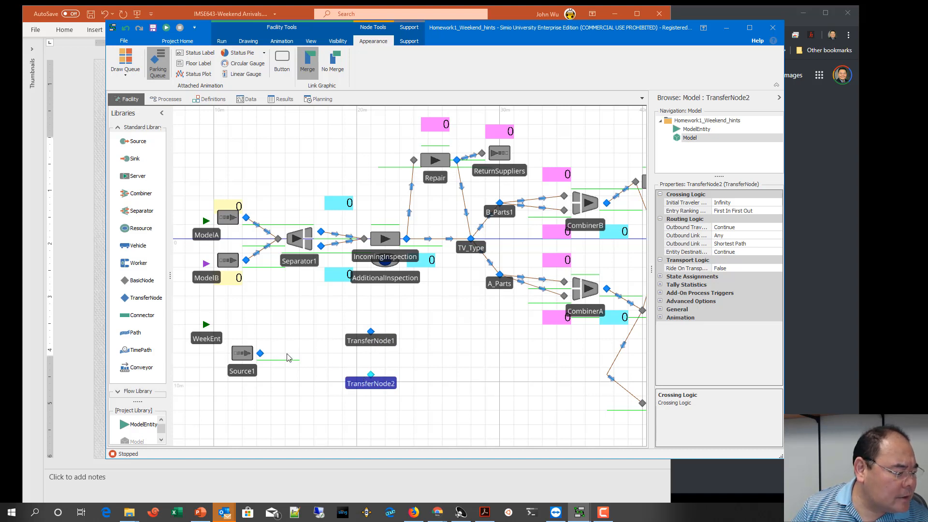
pyautogui.click(145, 335)
pyautogui.click(260, 354)
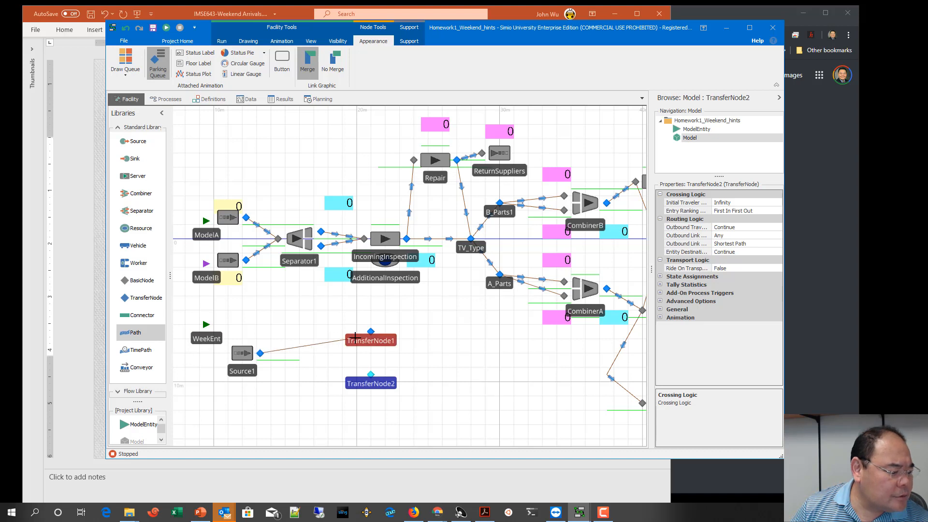
pyautogui.click(371, 332)
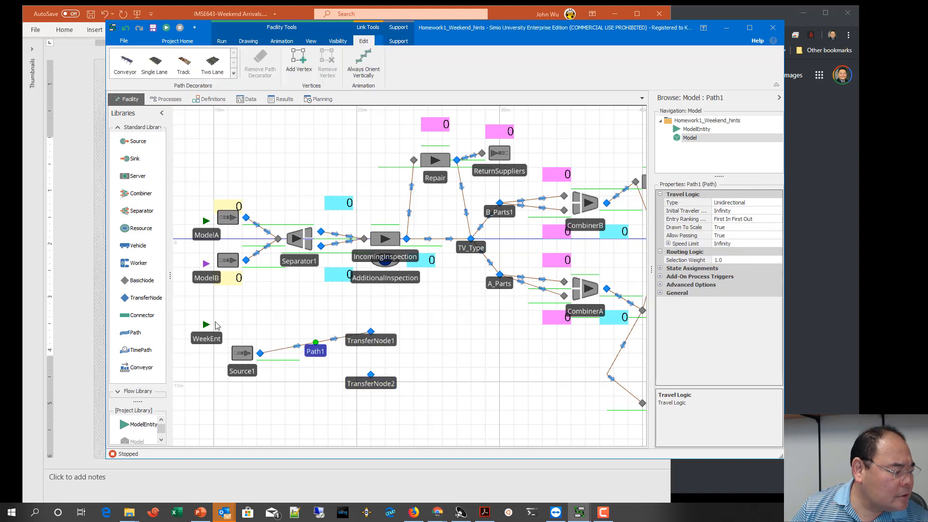
pyautogui.click(141, 331)
pyautogui.click(260, 353)
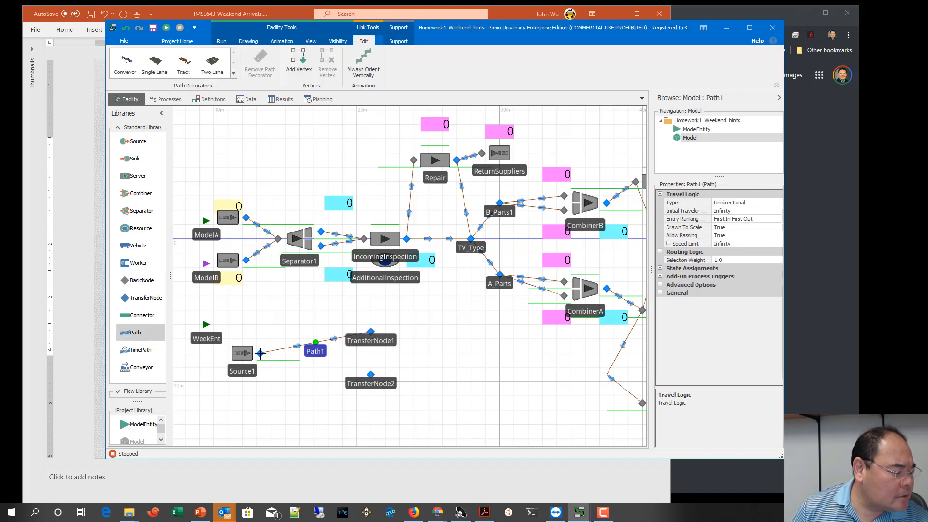
pyautogui.click(370, 375)
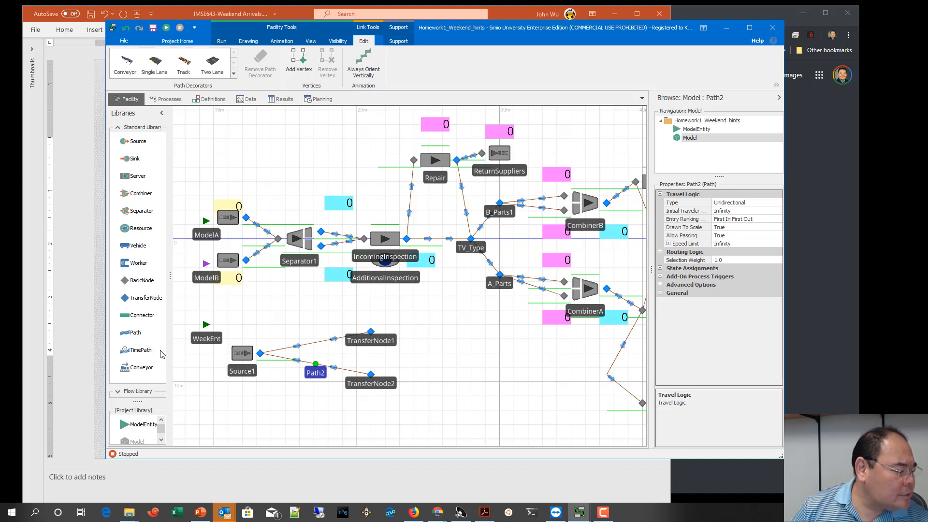
# Step: Link TransferNode2 up to TransferNode1 with a Connector
pyautogui.click(147, 316)
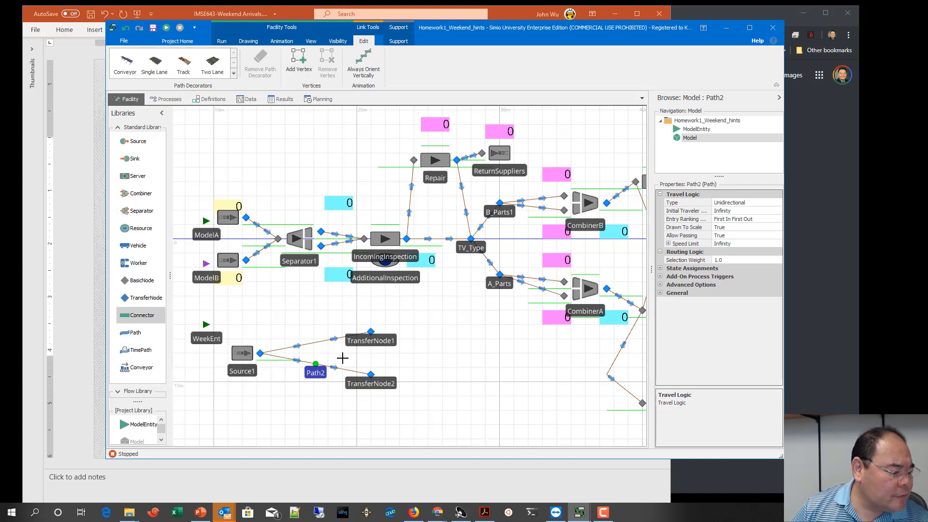
pyautogui.click(371, 375)
pyautogui.click(371, 331)
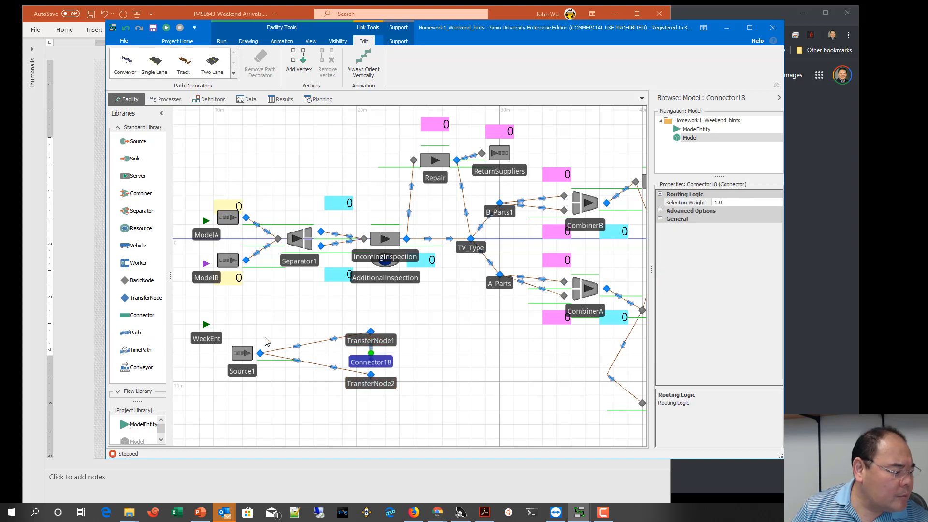
# Step: Draw a TimePath from TransferNode1 back to Source1's output node, routed through two corner vertices above them
pyautogui.click(140, 350)
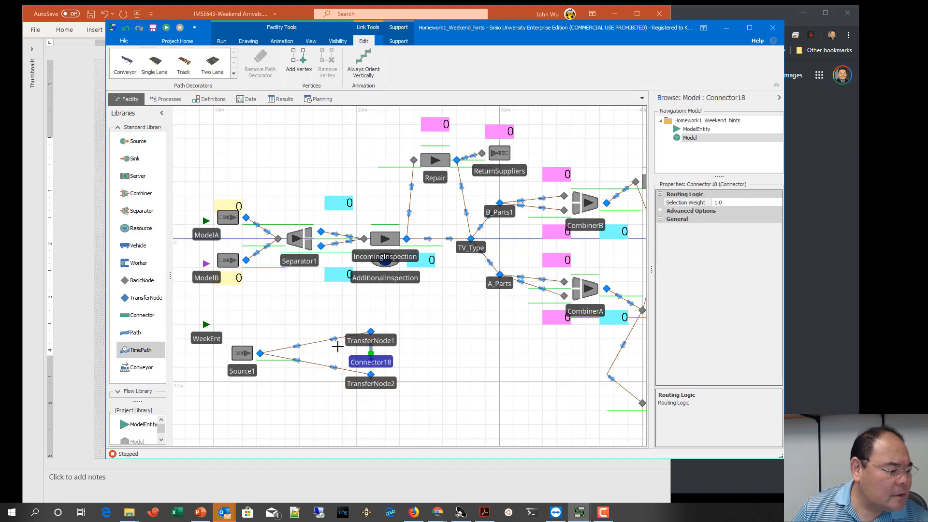
pyautogui.click(371, 332)
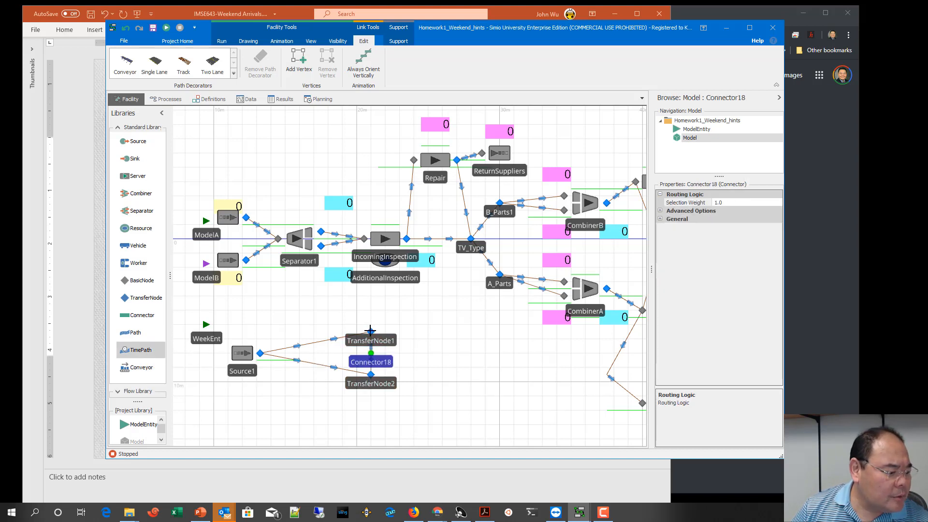
pyautogui.click(371, 296)
pyautogui.click(259, 302)
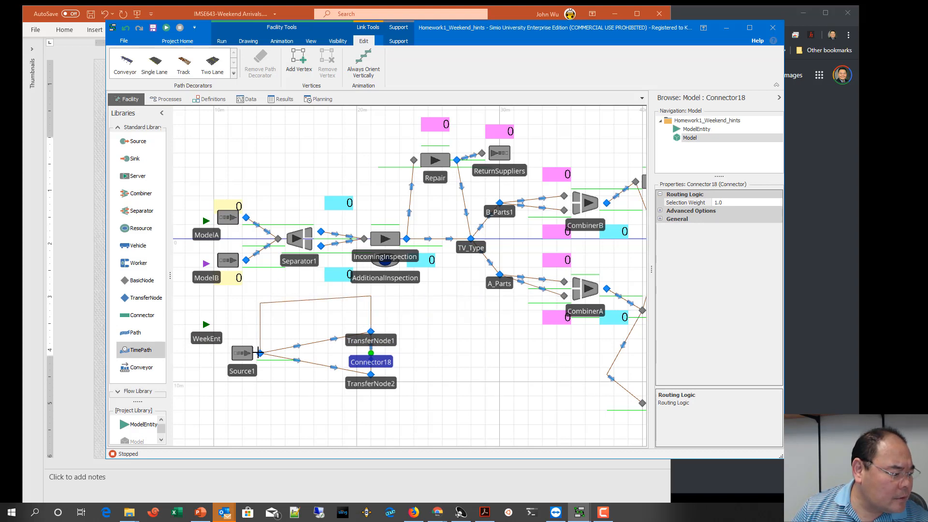
pyautogui.click(260, 353)
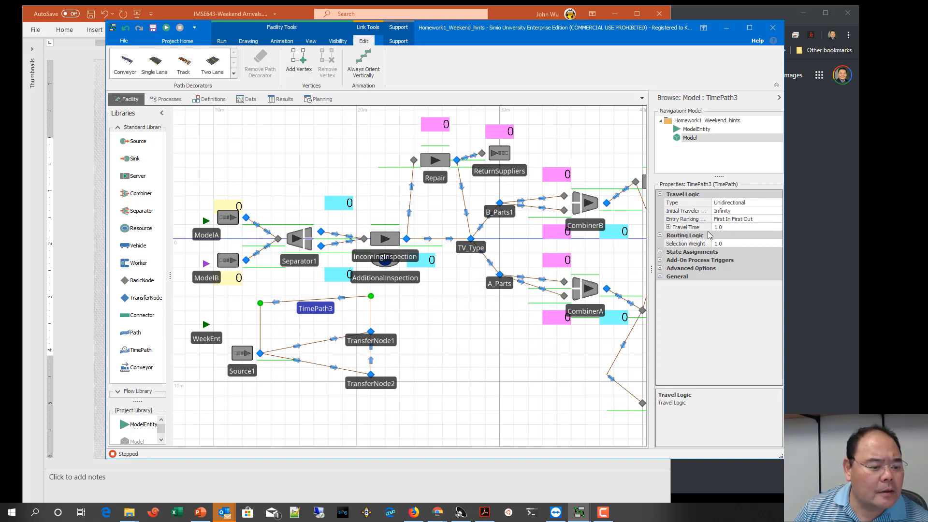
# Step: Set the TimePath's travel time to 7 with Days as its units, and level its corner vertex above Source1 with the other corner
pyautogui.click(729, 227)
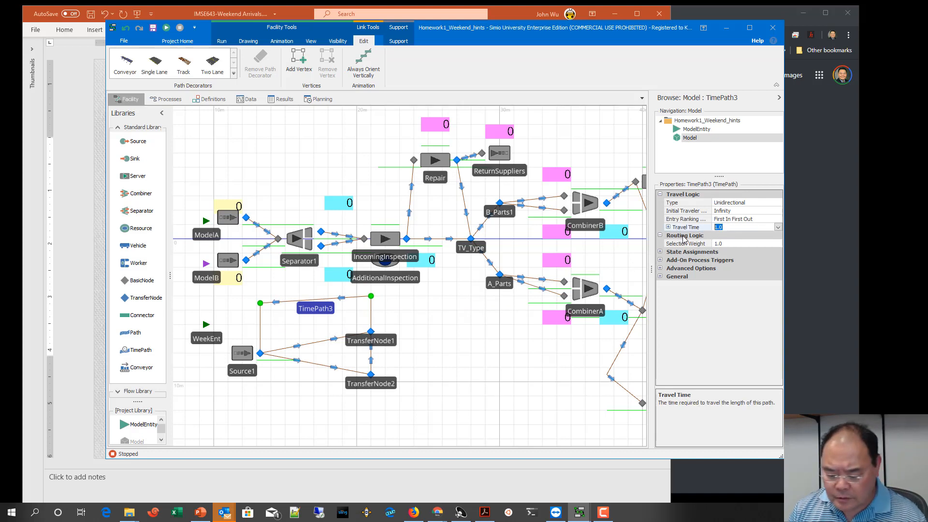
pyautogui.press('Return')
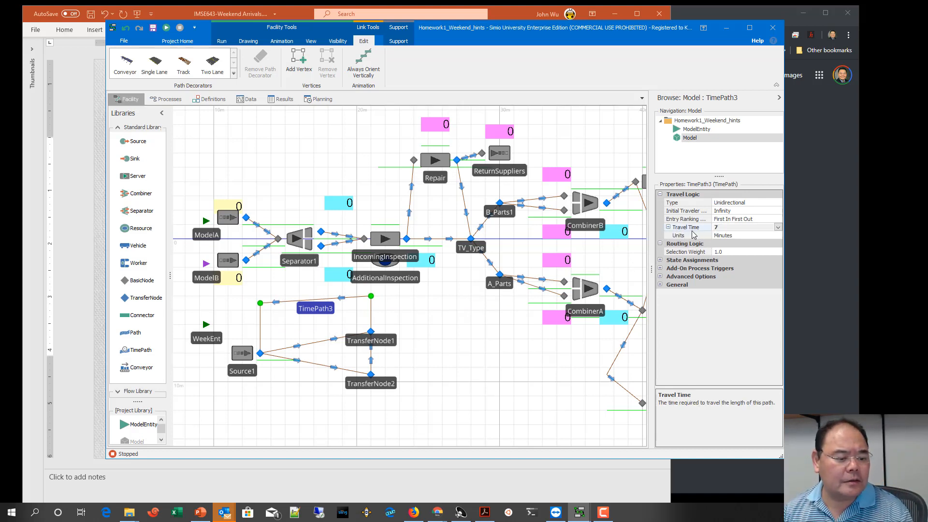
pyautogui.click(746, 236)
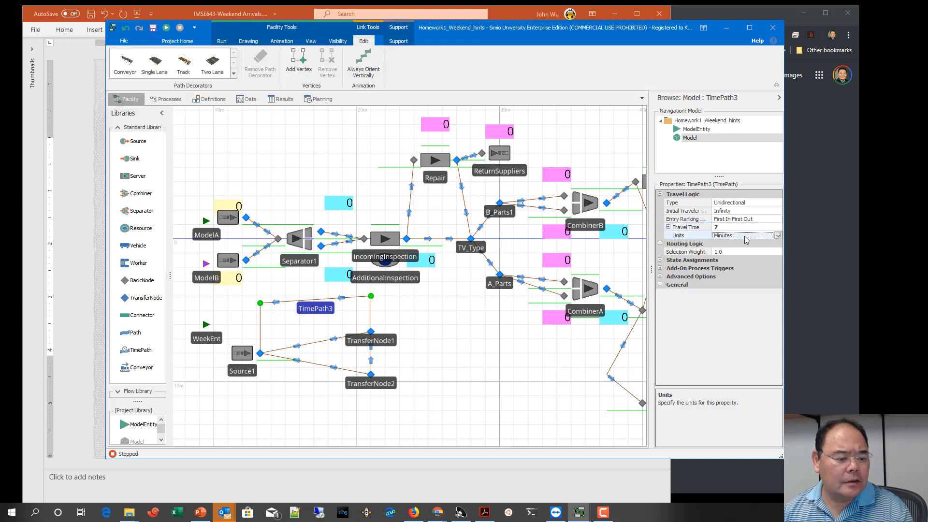
pyautogui.click(778, 235)
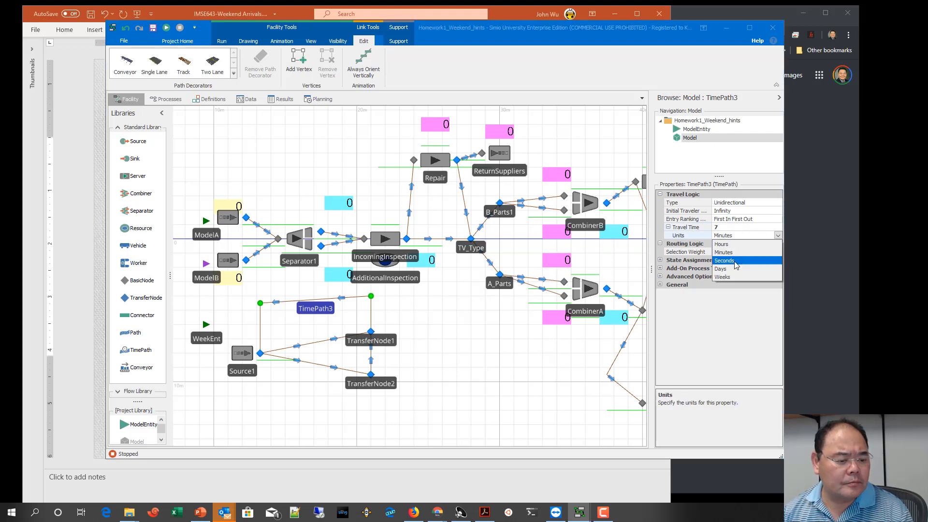
pyautogui.click(740, 261)
pyautogui.click(778, 235)
pyautogui.click(721, 270)
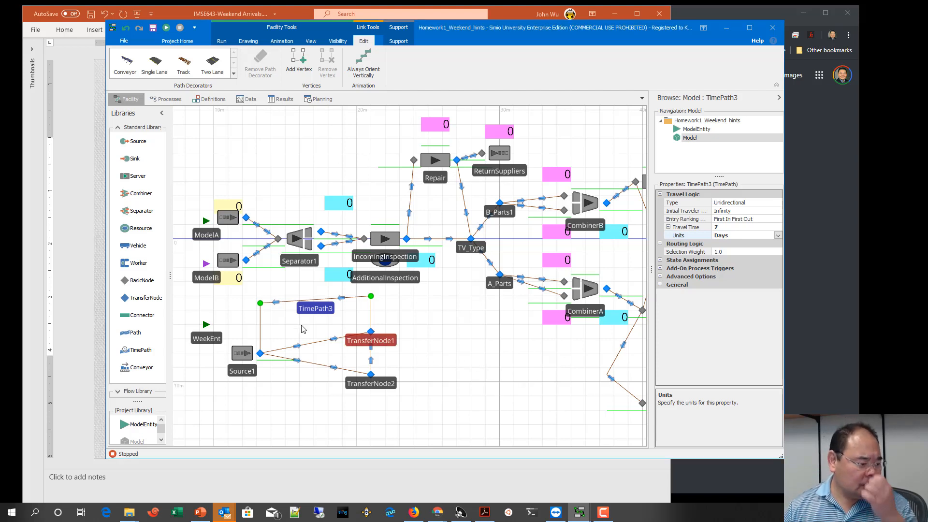
pyautogui.moveTo(260, 303); pyautogui.dragTo(261, 296)
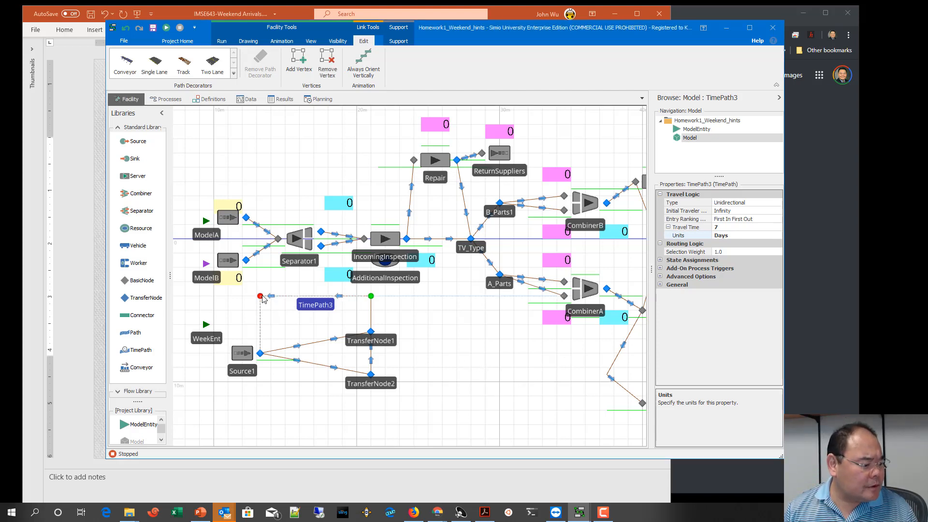
# Step: Add an additional symbol to the WeekEnt entity
pyautogui.click(216, 337)
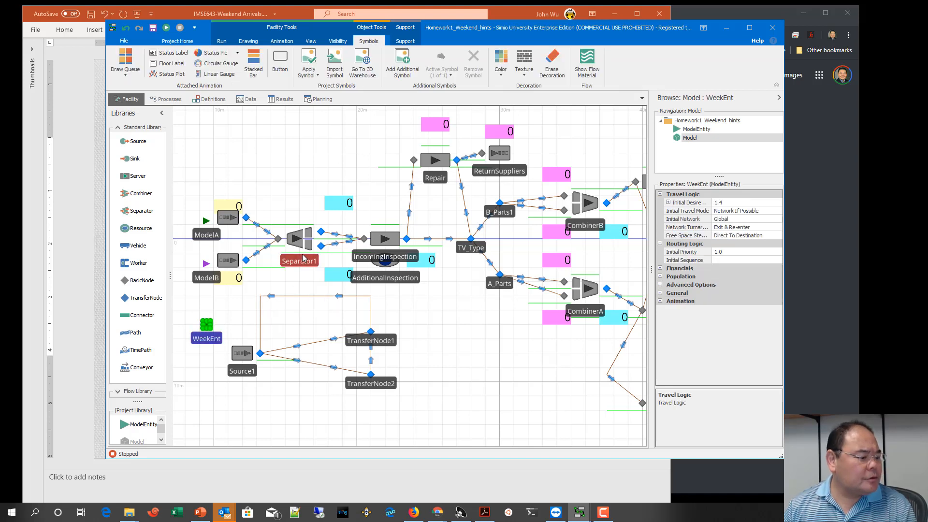
pyautogui.click(403, 63)
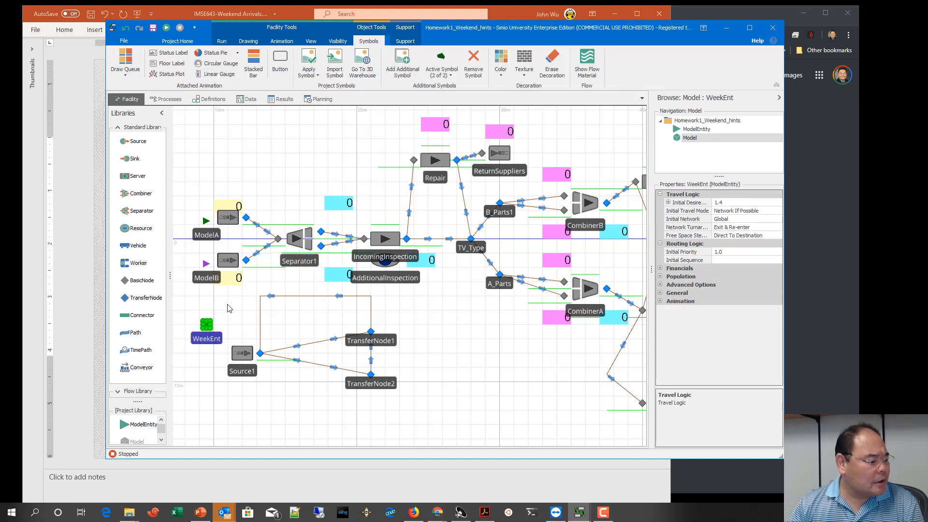
pyautogui.doubleClick(207, 330)
pyautogui.click(208, 327)
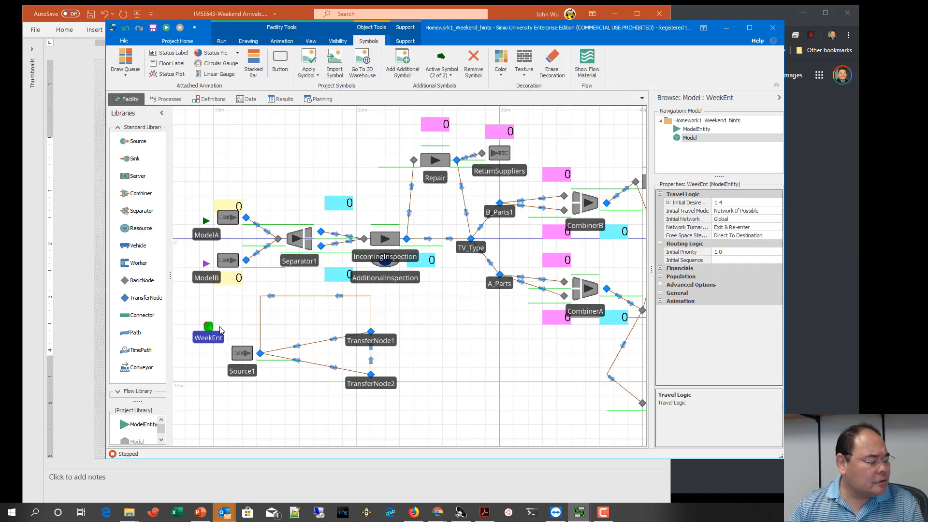
pyautogui.click(234, 329)
pyautogui.scroll(2, 234, 330)
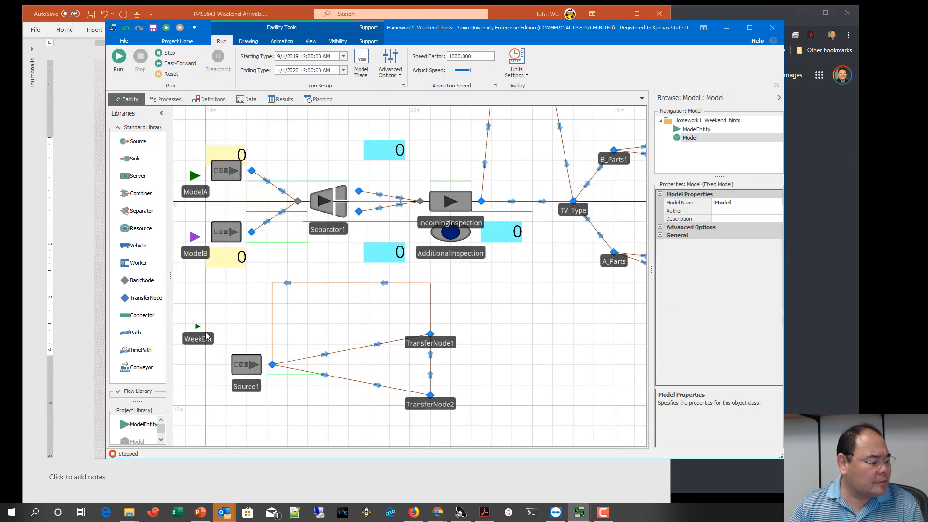
pyautogui.hotkey('ctrl', 'z')
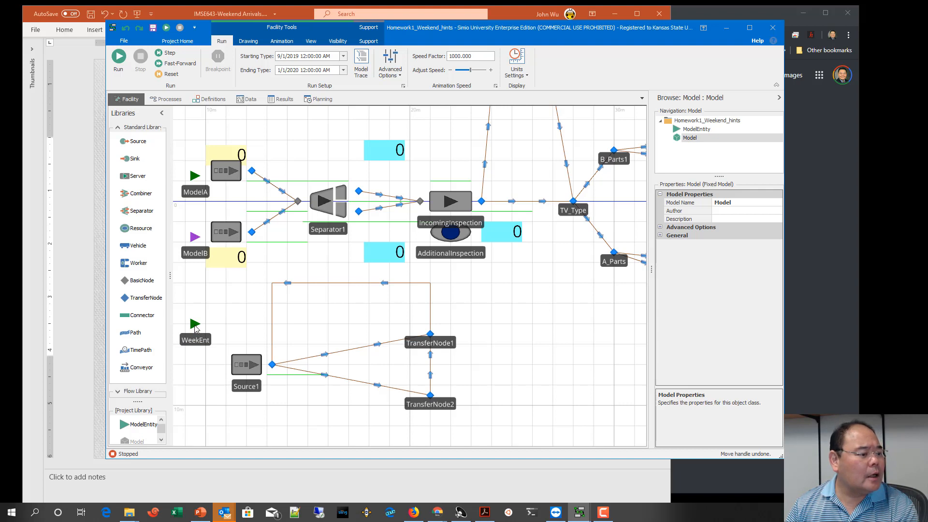
# Step: Color the second symbol of the WeekEnt entity red
pyautogui.click(194, 330)
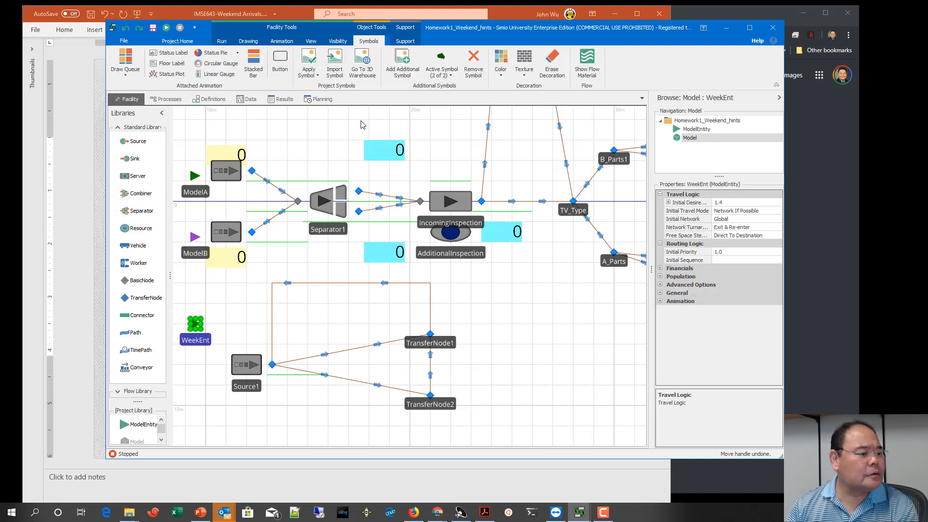
pyautogui.click(501, 68)
pyautogui.click(499, 101)
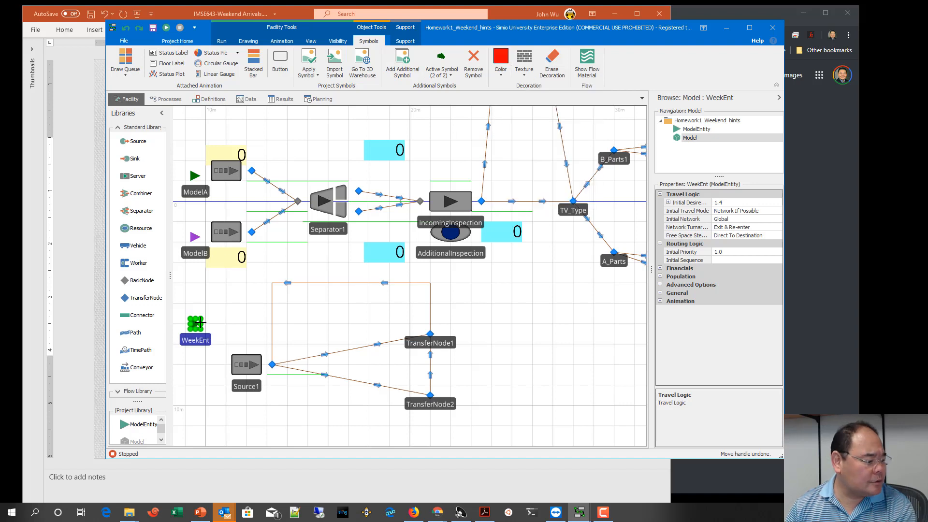
# Step: Make WeekEnt's first symbol active and color it blue, checking the colors in the entity's symbol list
pyautogui.click(439, 77)
pyautogui.click(454, 94)
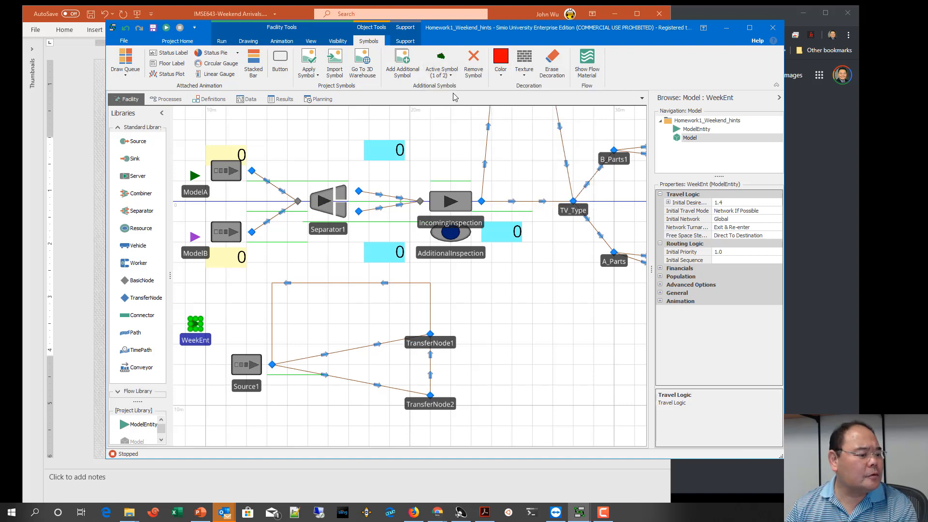
pyautogui.click(501, 67)
pyautogui.click(507, 119)
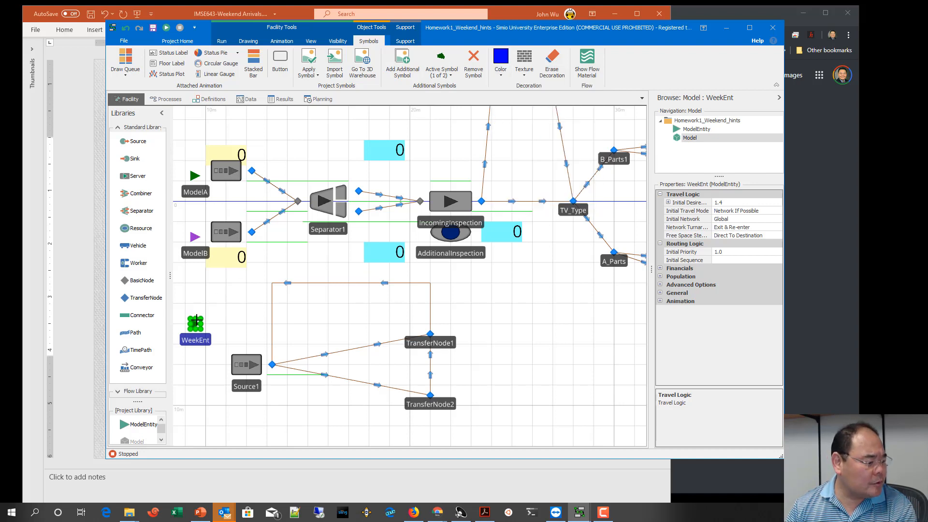
pyautogui.click(248, 362)
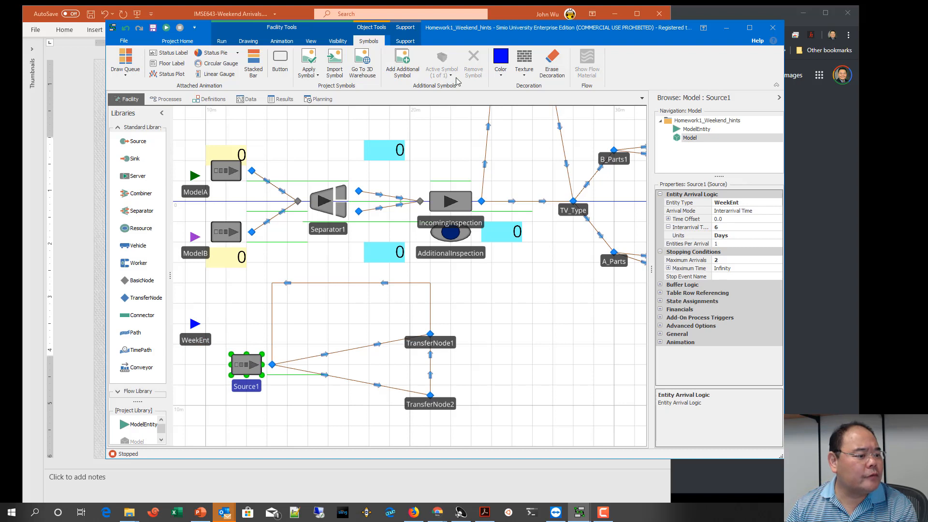
pyautogui.click(203, 329)
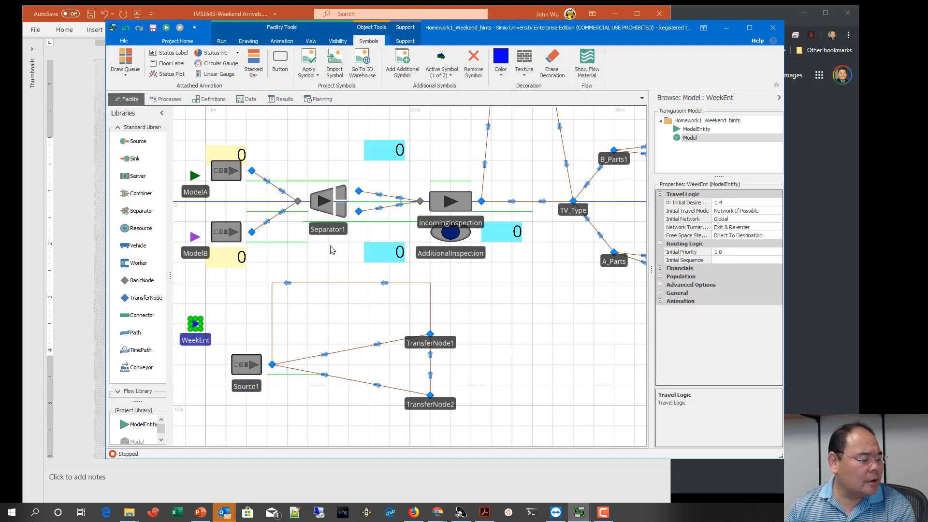
pyautogui.click(442, 70)
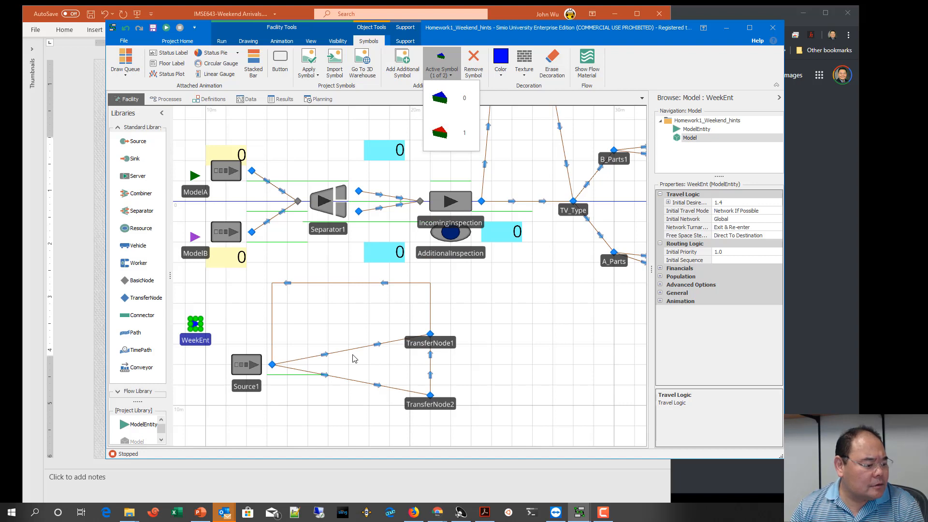
# Step: Add a new state assignment to be made before entities exit Source1
pyautogui.click(259, 370)
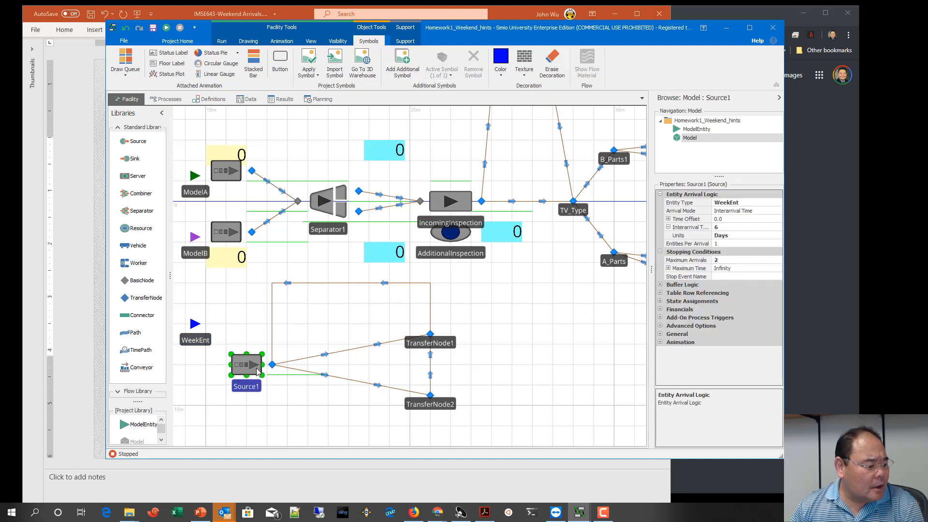
pyautogui.click(660, 301)
pyautogui.click(751, 310)
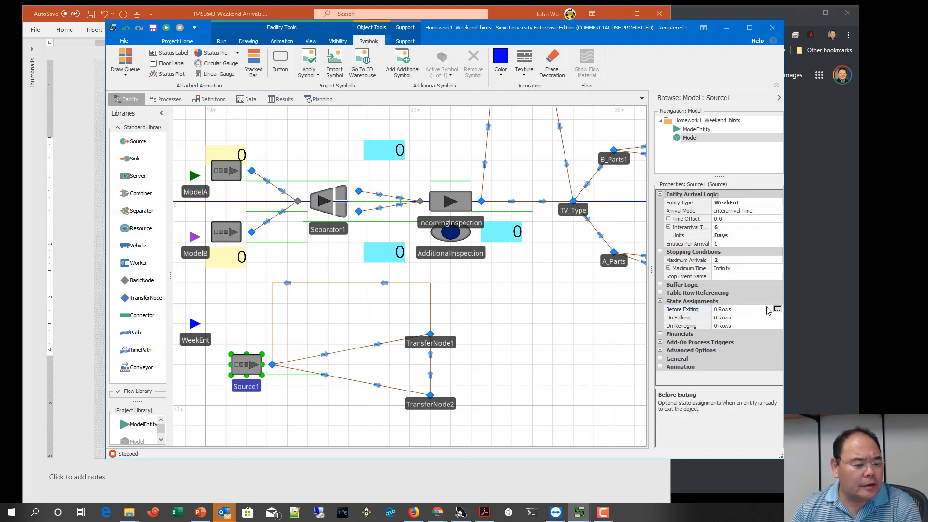
pyautogui.click(776, 310)
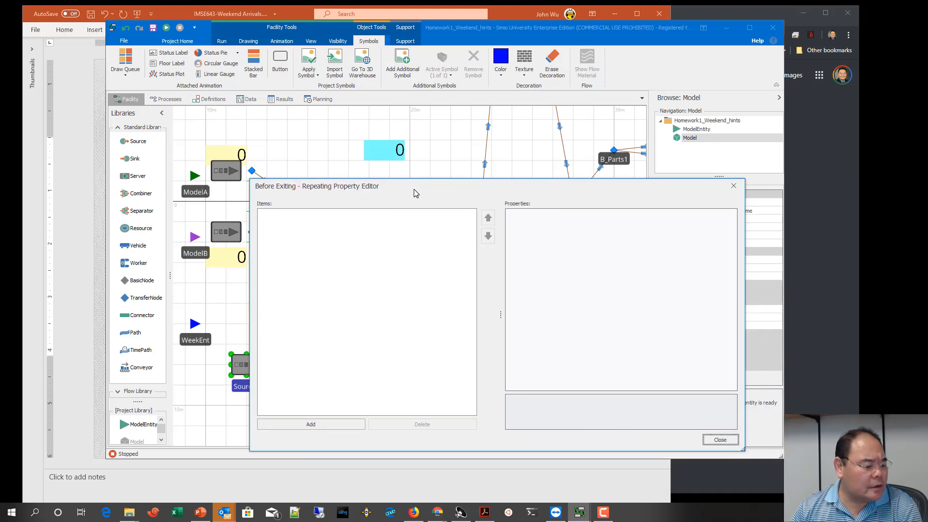
pyautogui.click(311, 425)
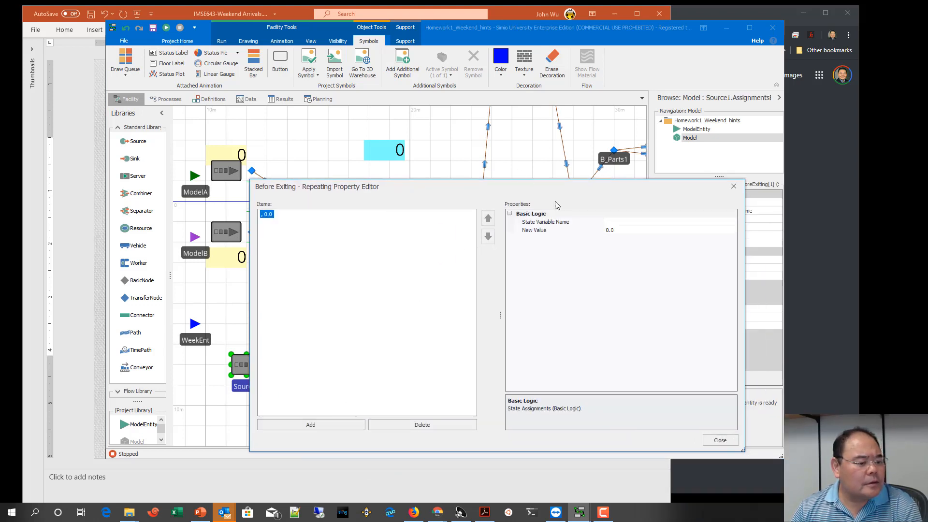
# Step: Assign the state variable Dummy1 the new value Dummy1 + 1 in Source1's before-exiting assignment
pyautogui.click(653, 223)
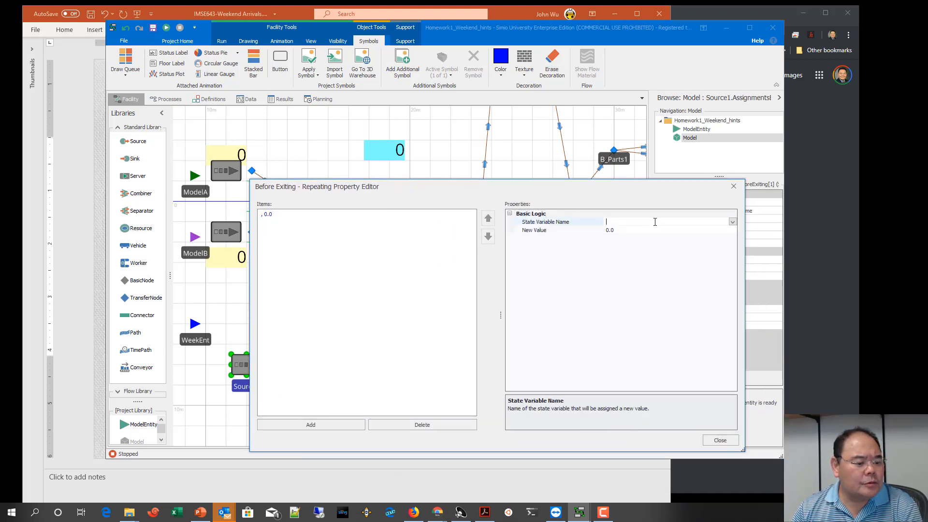
pyautogui.click(732, 221)
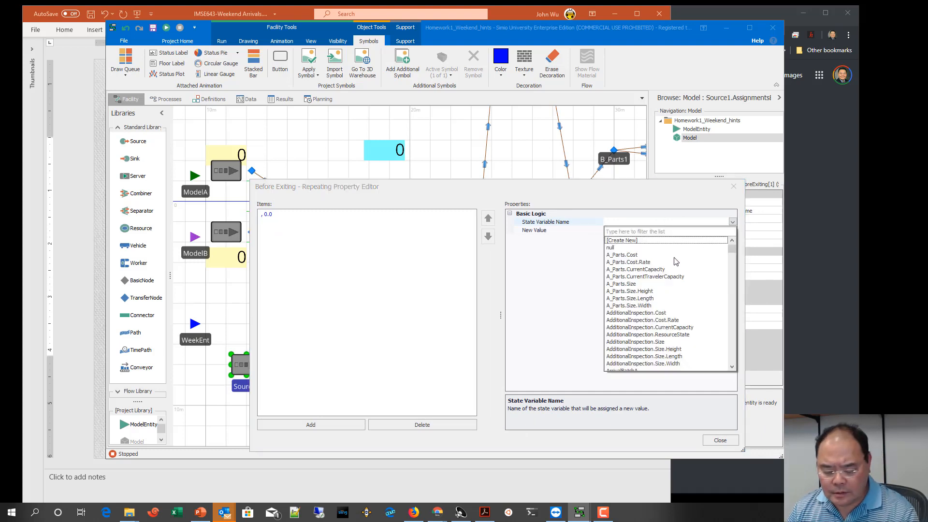
pyautogui.scroll(-20, 676, 261)
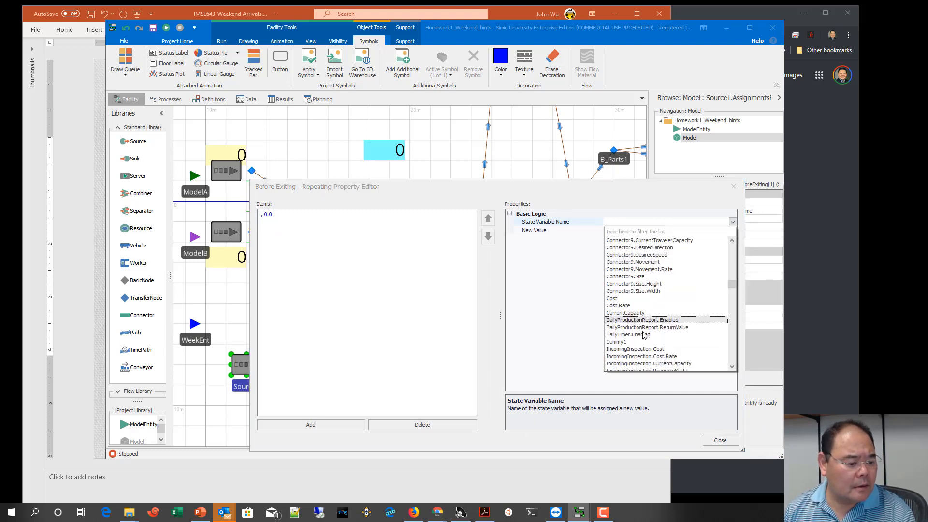
pyautogui.click(616, 342)
pyautogui.click(635, 231)
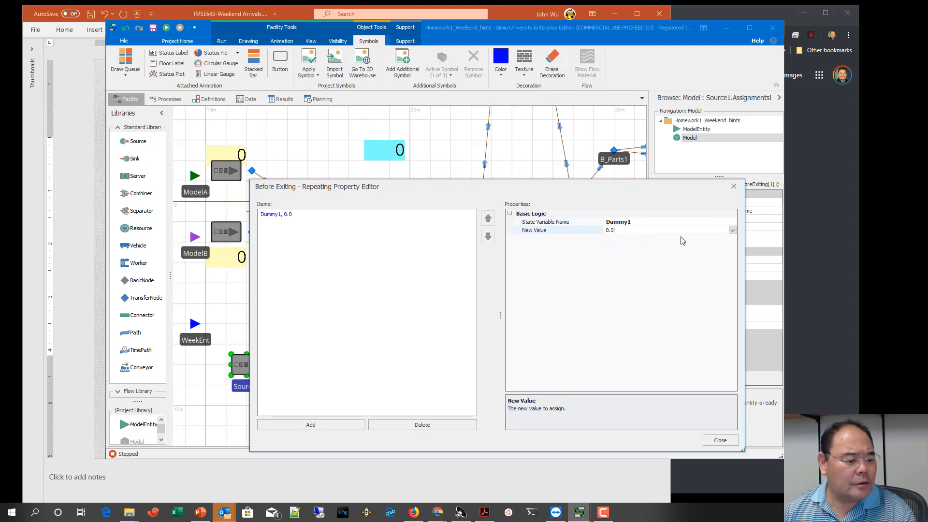
pyautogui.click(732, 232)
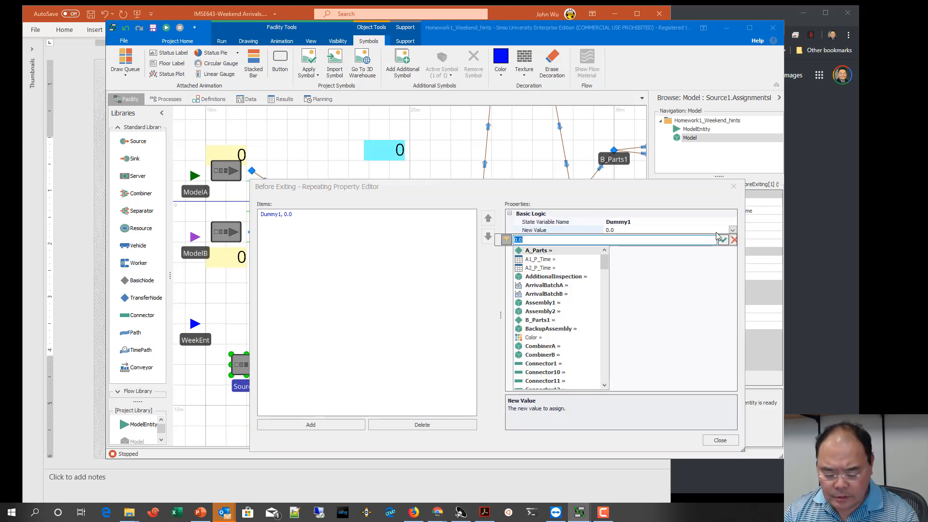
pyautogui.write('Dummy')
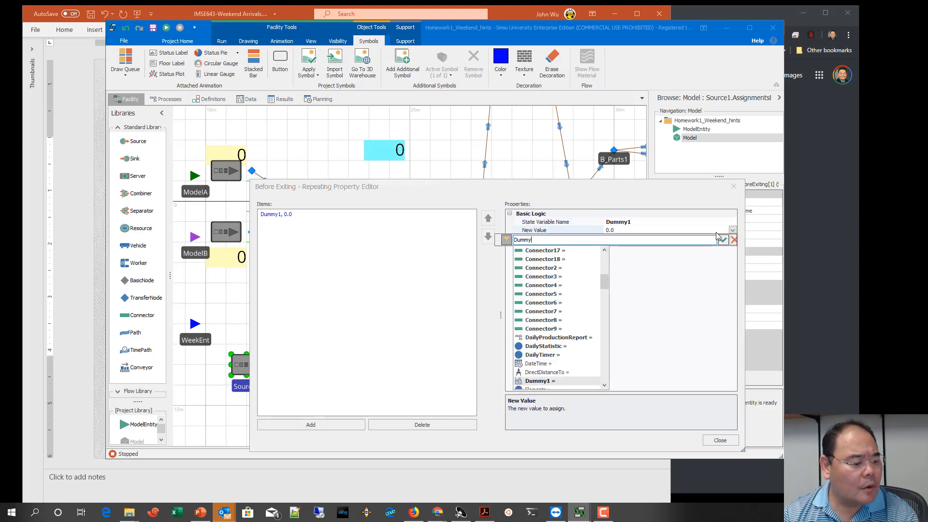
pyautogui.write('1 + 1')
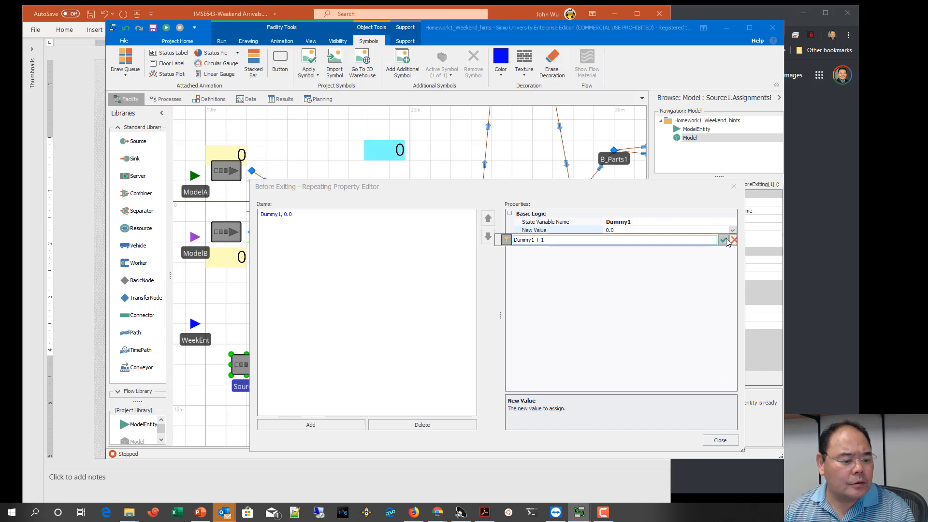
pyautogui.click(724, 241)
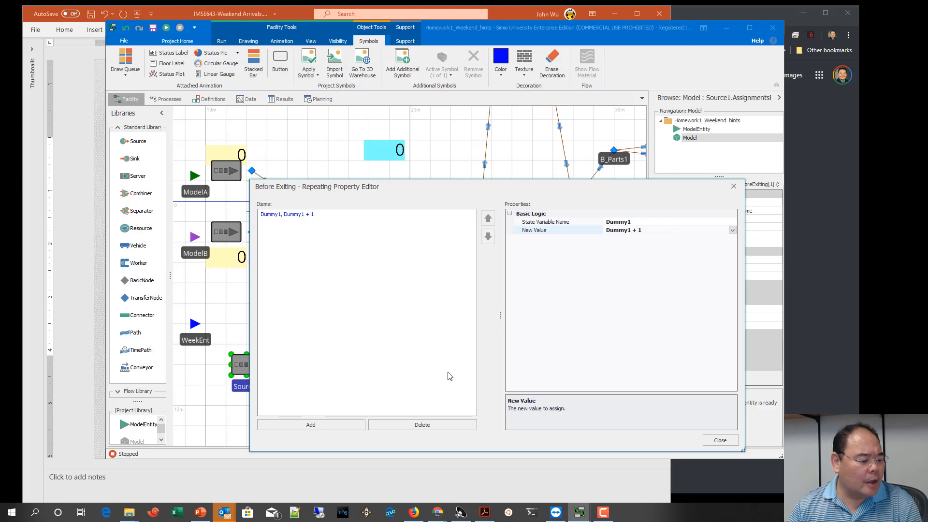
# Step: Add a second before-exiting assignment to Source1 with ModelEntity.Picture as its state variable
pyautogui.click(347, 422)
pyautogui.click(611, 222)
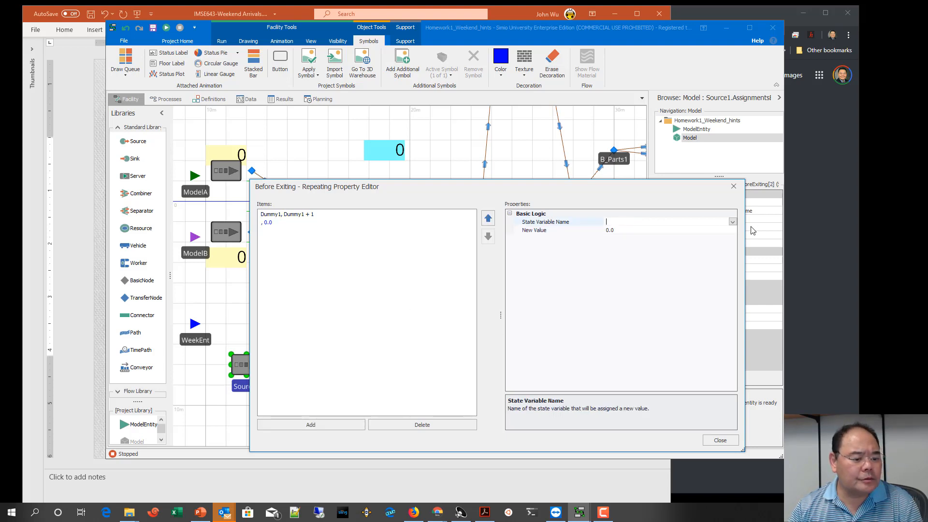
pyautogui.click(733, 222)
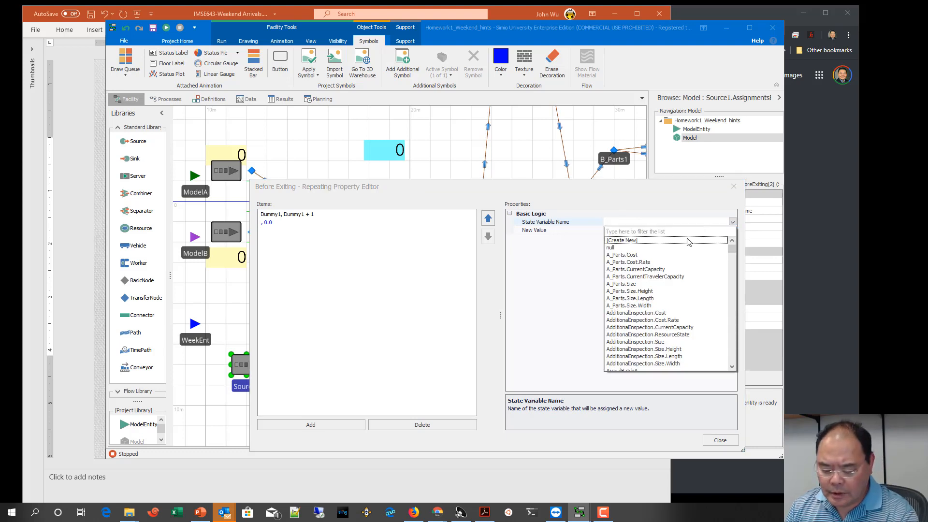
pyautogui.scroll(-20, 667, 318)
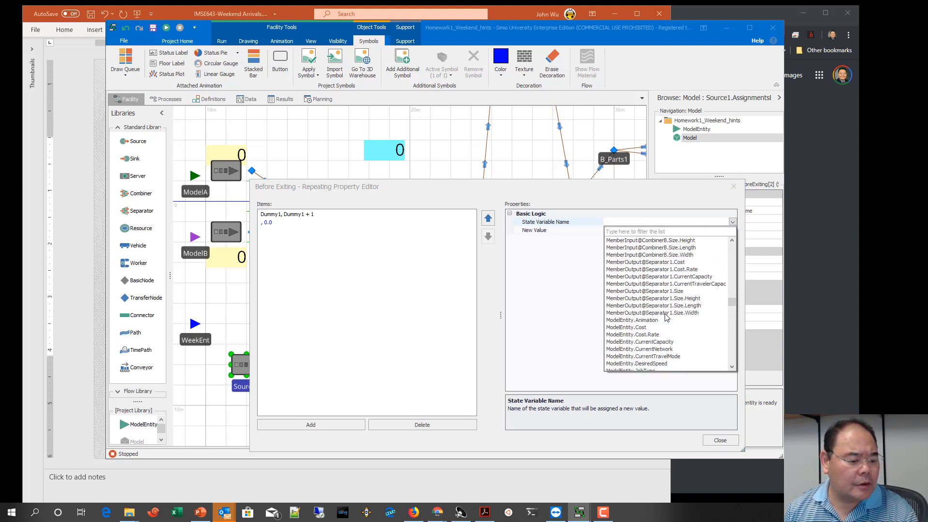
pyautogui.scroll(-3, 666, 317)
pyautogui.scroll(-3, 667, 318)
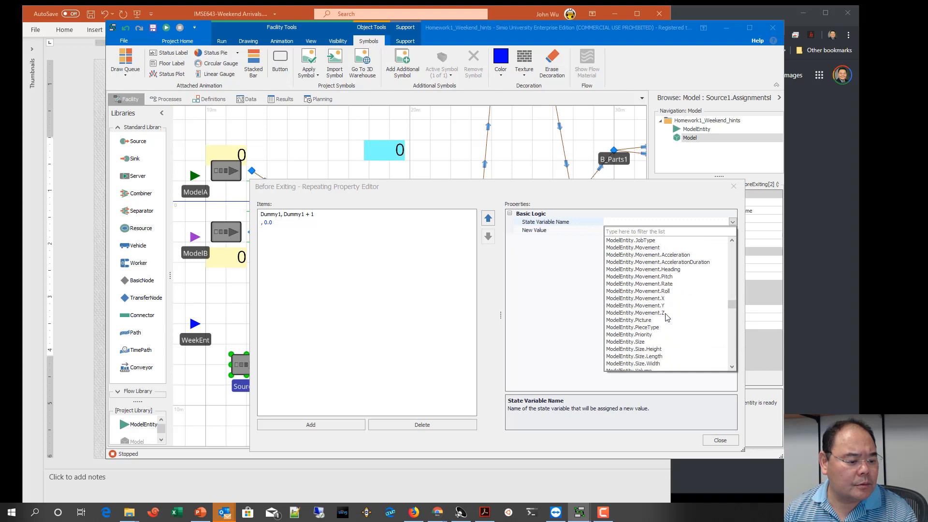
pyautogui.click(645, 320)
# Step: Set the ModelEntity.Picture assignment's new value to Dummy1 -1 and close the assignment editor
pyautogui.click(633, 230)
pyautogui.click(733, 231)
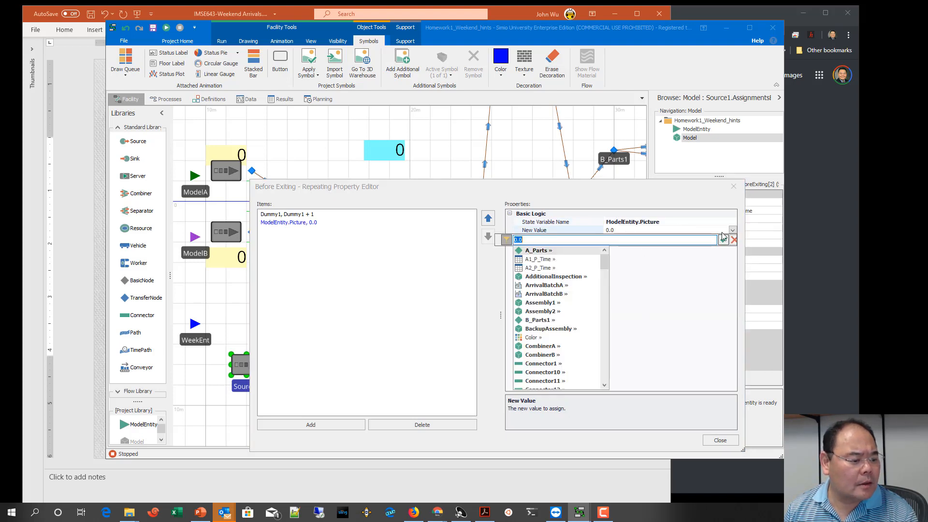
pyautogui.scroll(-7, 561, 347)
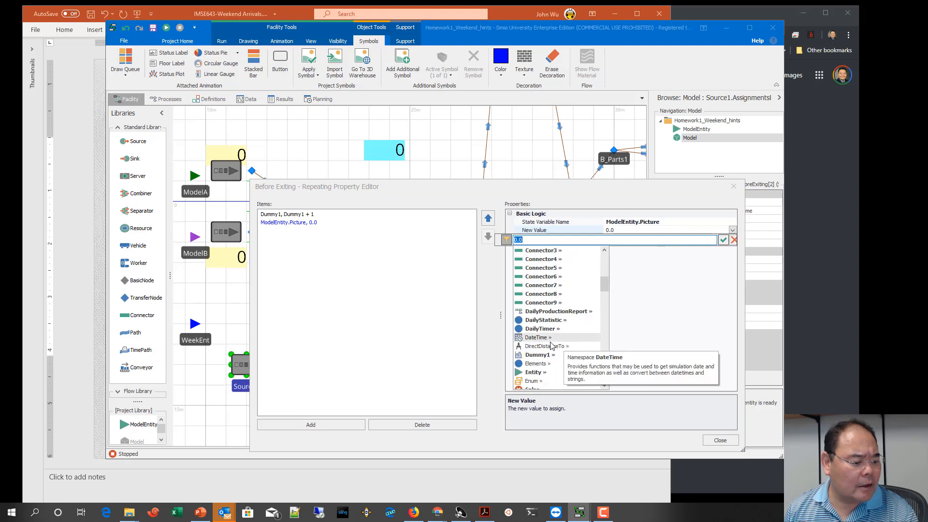
pyautogui.click(539, 354)
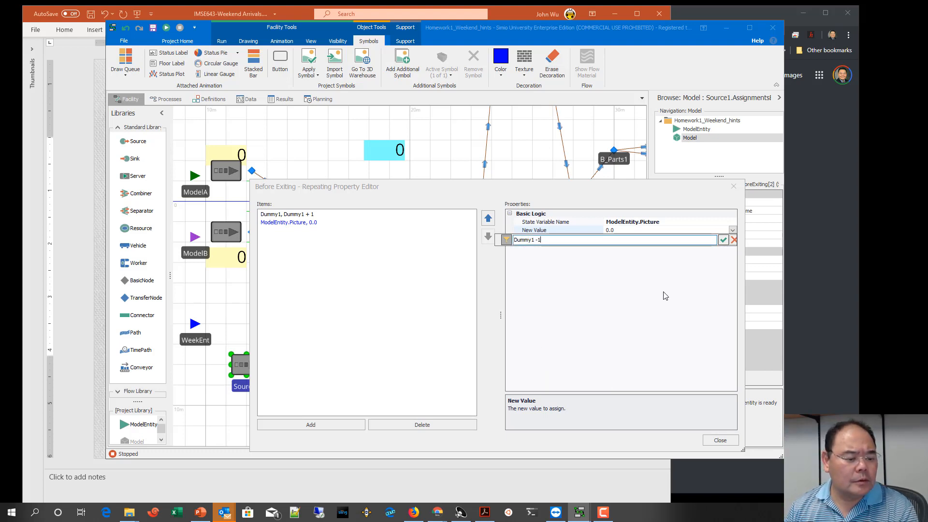
pyautogui.click(723, 239)
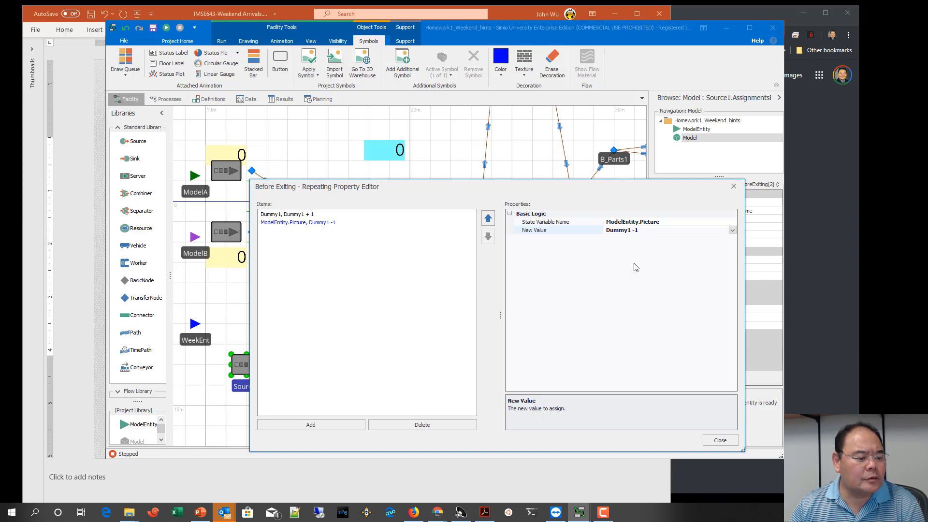
pyautogui.click(721, 440)
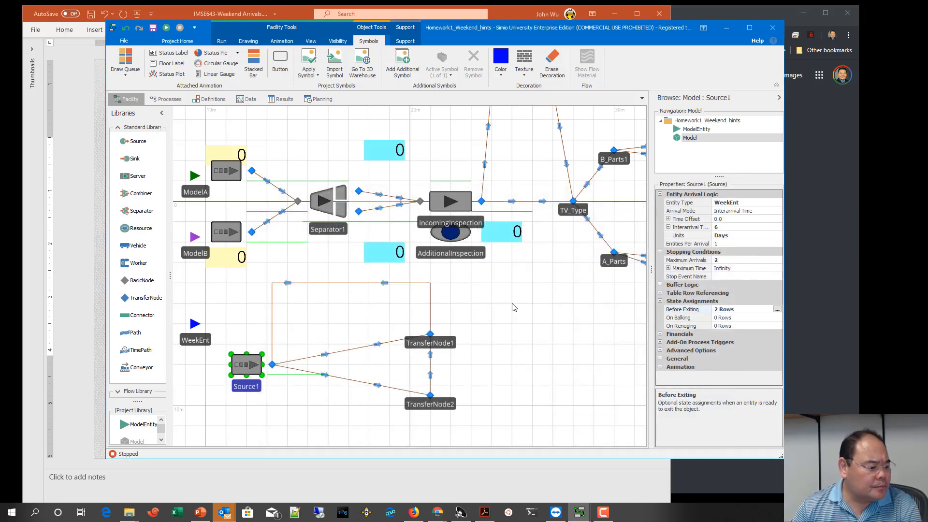
# Step: Rename TransferNode1 as WeekDayNode
pyautogui.click(296, 362)
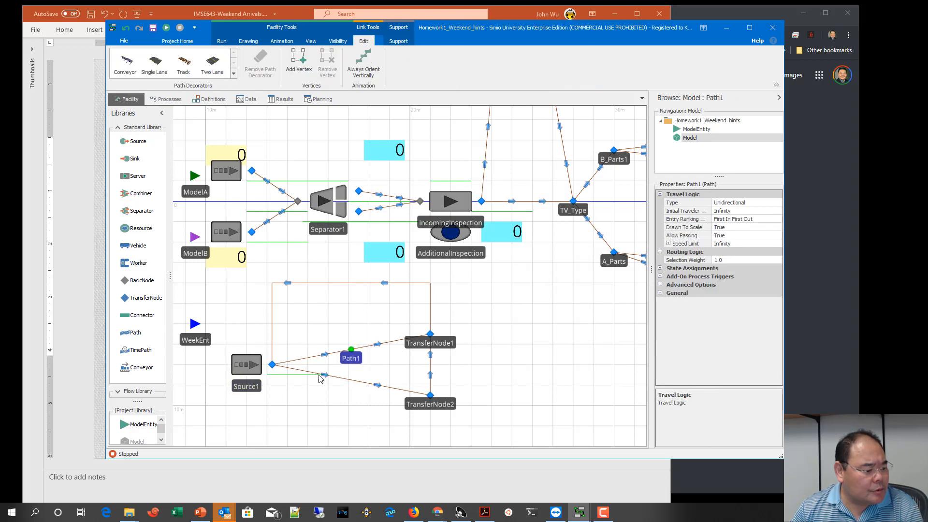
pyautogui.click(734, 261)
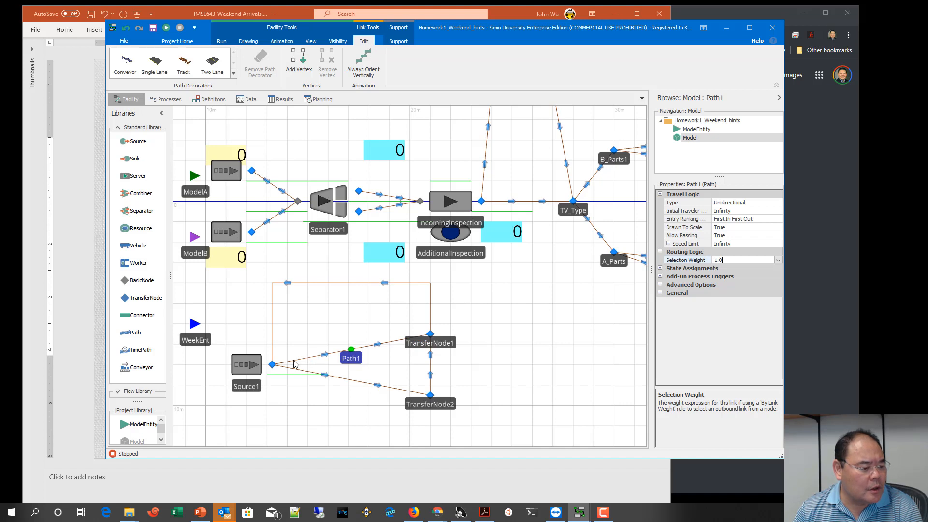
pyautogui.doubleClick(432, 340)
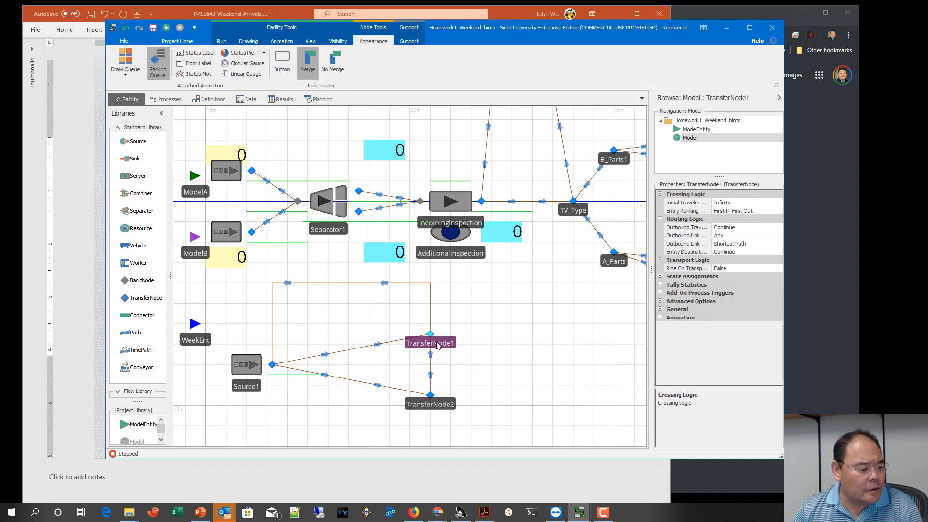
pyautogui.write('WeekDay')
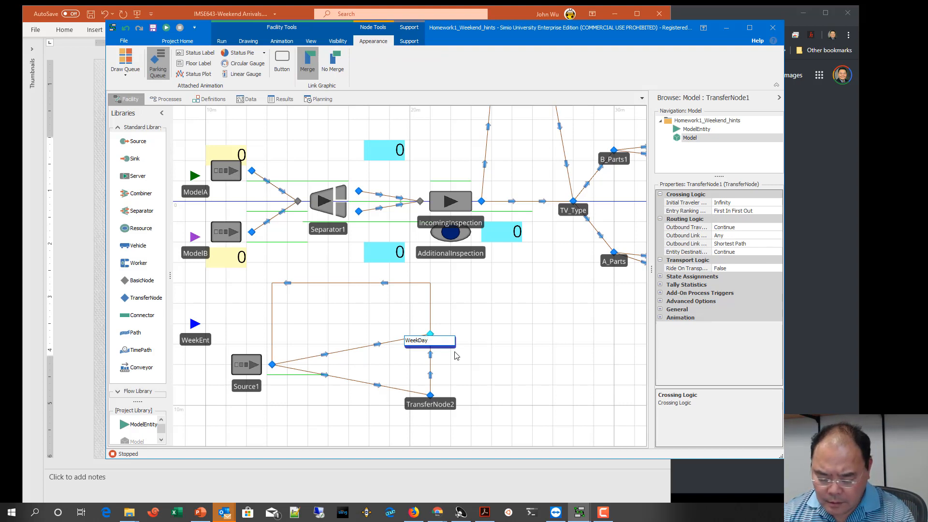
pyautogui.write('Node')
pyautogui.press('Return')
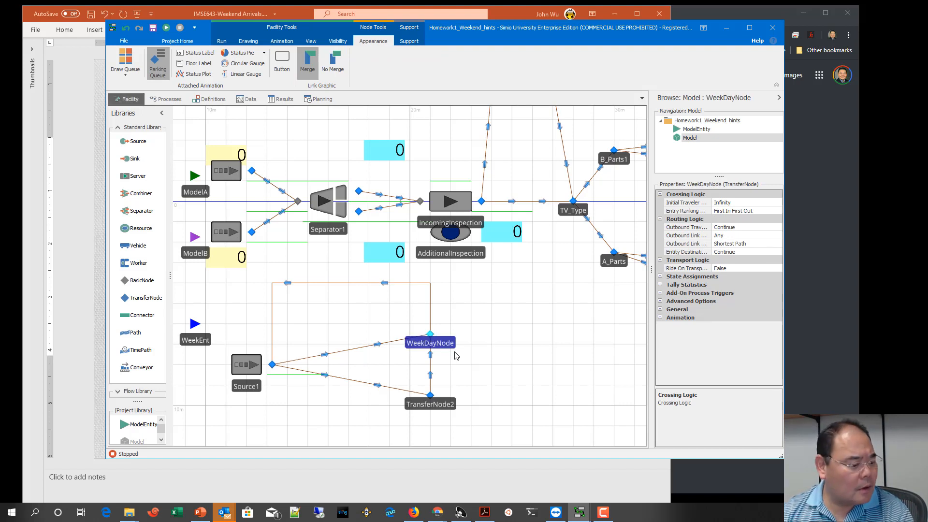
# Step: Rename TransferNode2 as WeekendNode
pyautogui.doubleClick(444, 406)
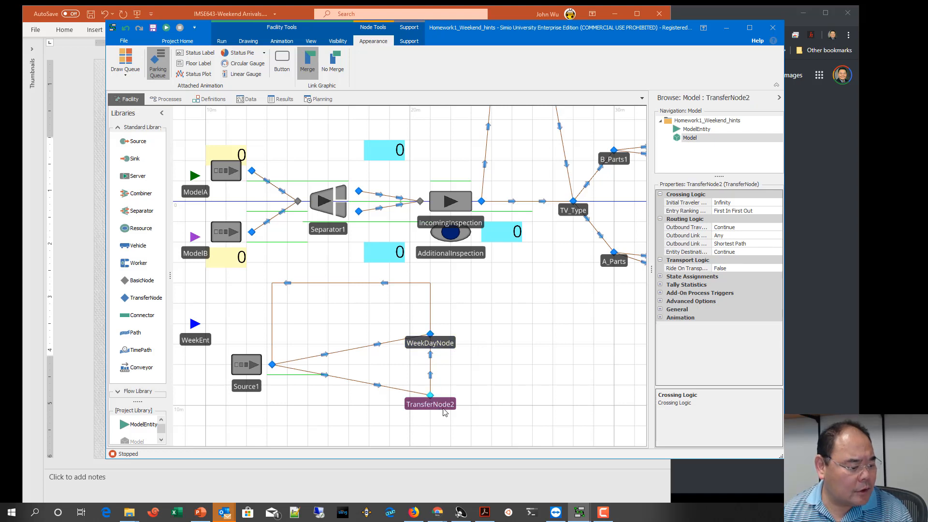
pyautogui.write('W')
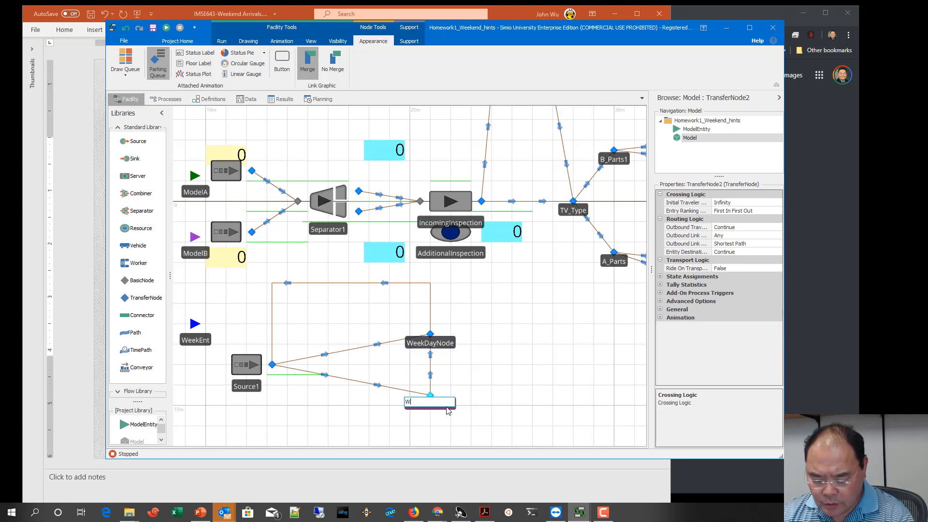
pyautogui.write('eekend')
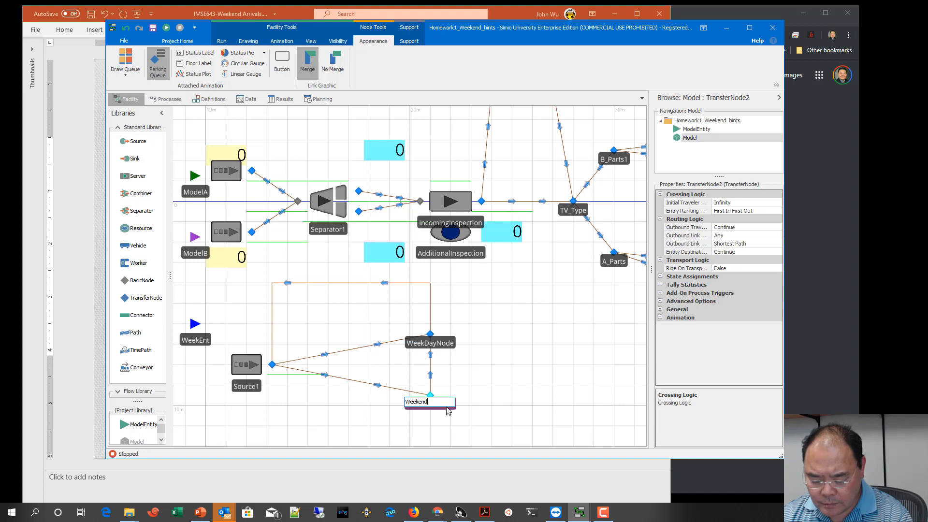
pyautogui.write('Node')
pyautogui.press('Return')
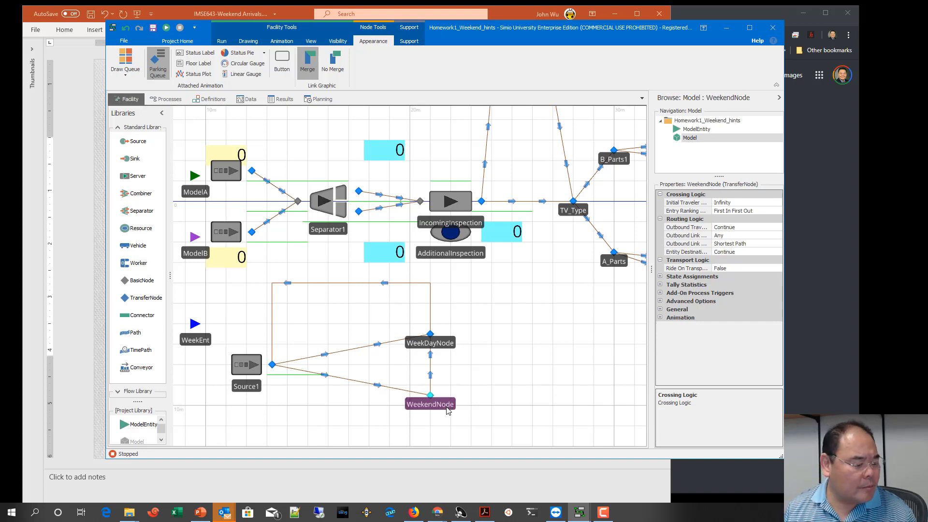
# Step: Set the selection weight of the path from Source1 to WeekDayNode to ModelEntity.Picture == 0
pyautogui.click(347, 351)
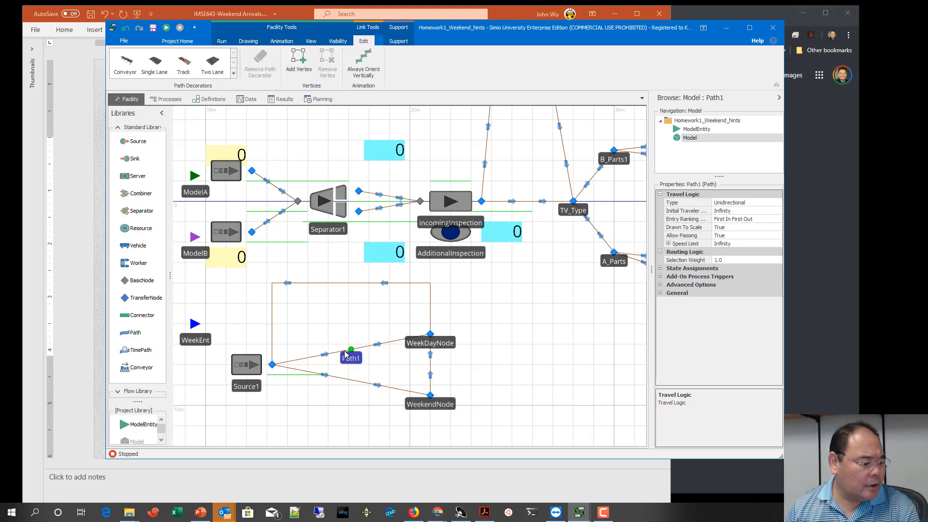
pyautogui.click(750, 262)
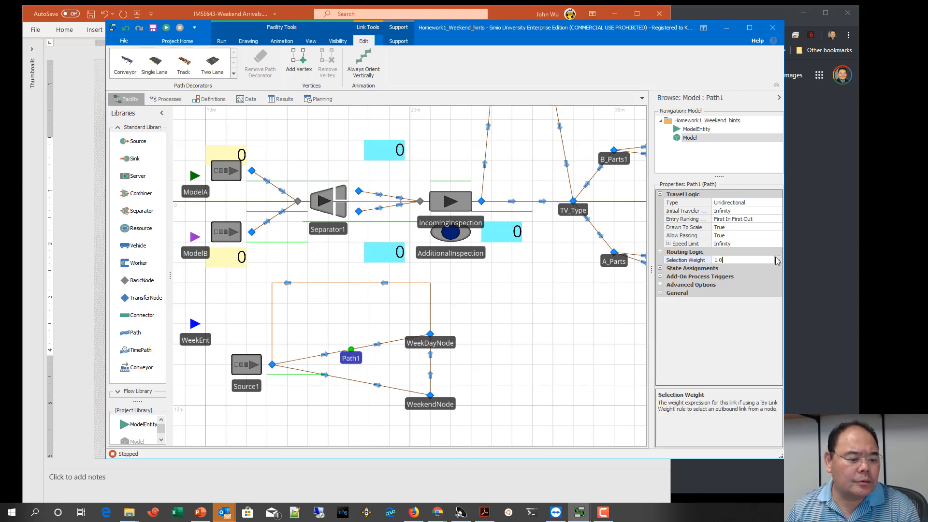
pyautogui.click(750, 262)
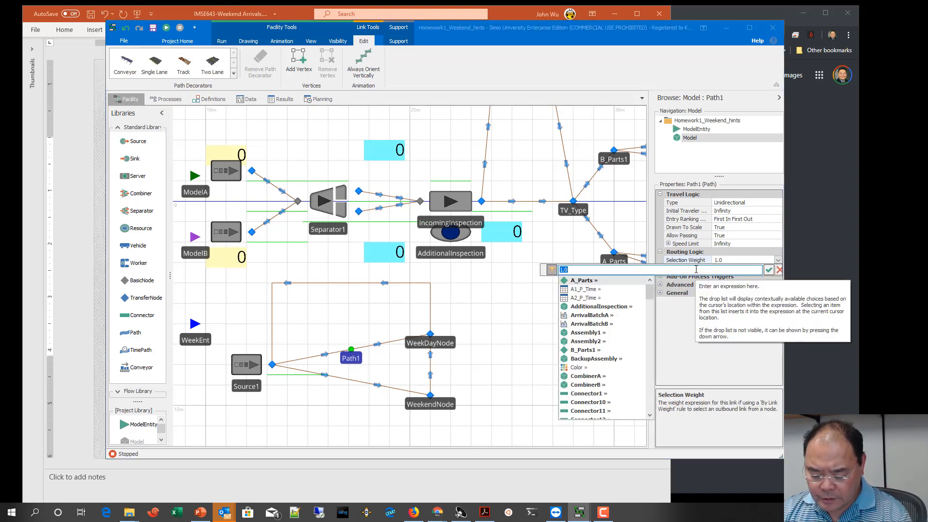
pyautogui.write('modelEntity')
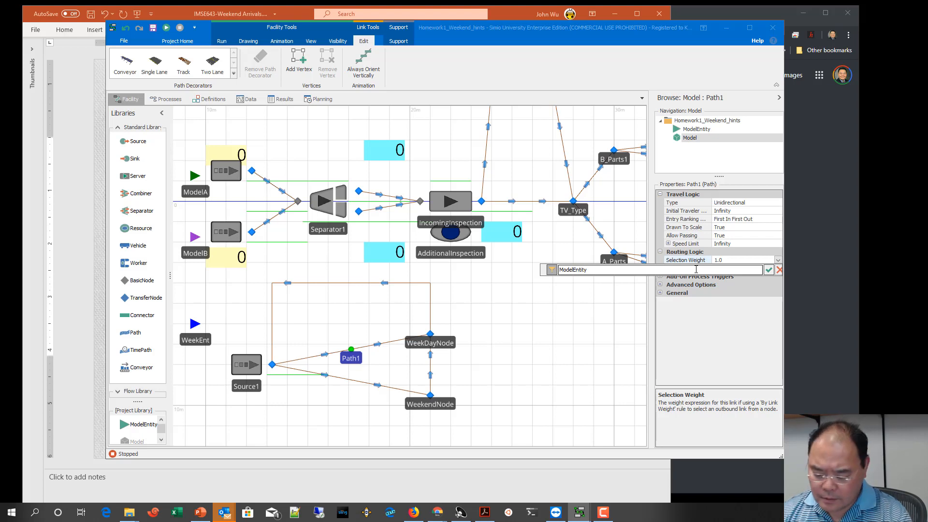
pyautogui.write('.')
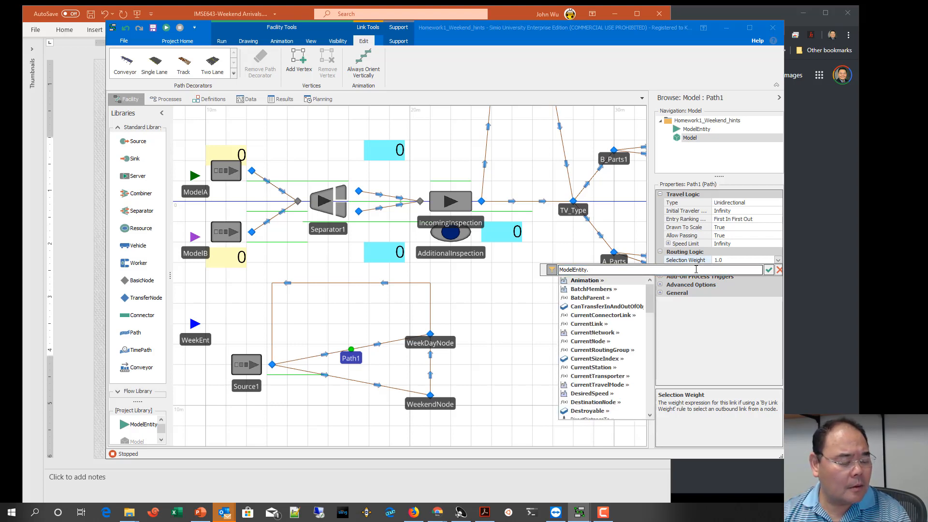
pyautogui.write('p')
pyautogui.press('Return')
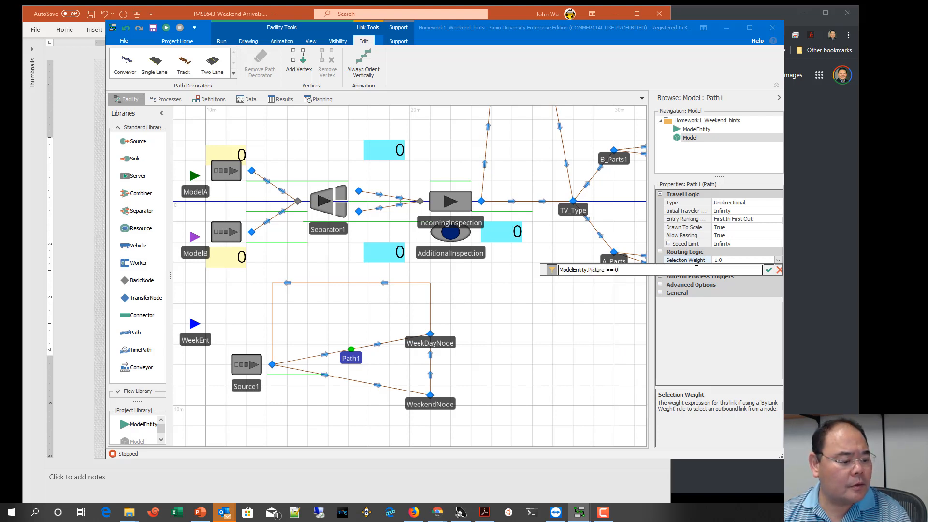
pyautogui.press('Return')
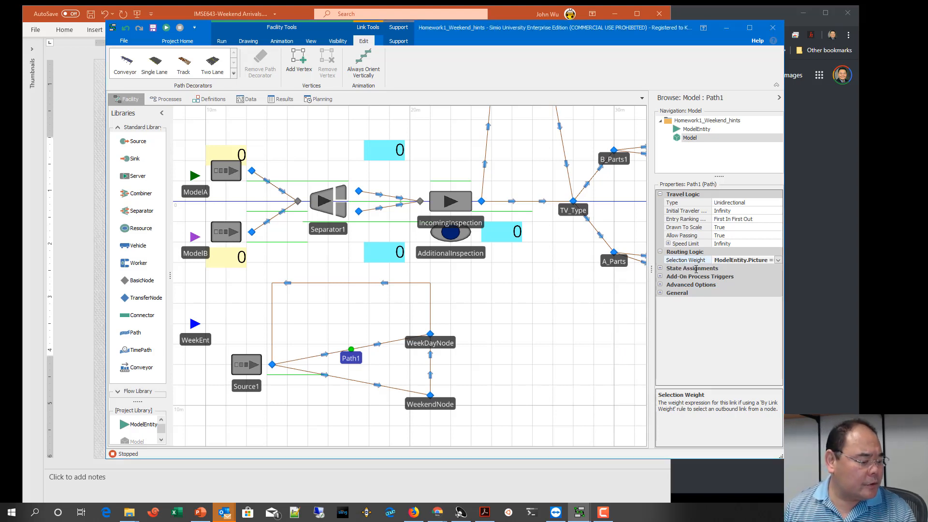
# Step: Set the selection weight of the path from Source1 to WeekendNode to ModelEntity.Picture == 1
pyautogui.click(361, 384)
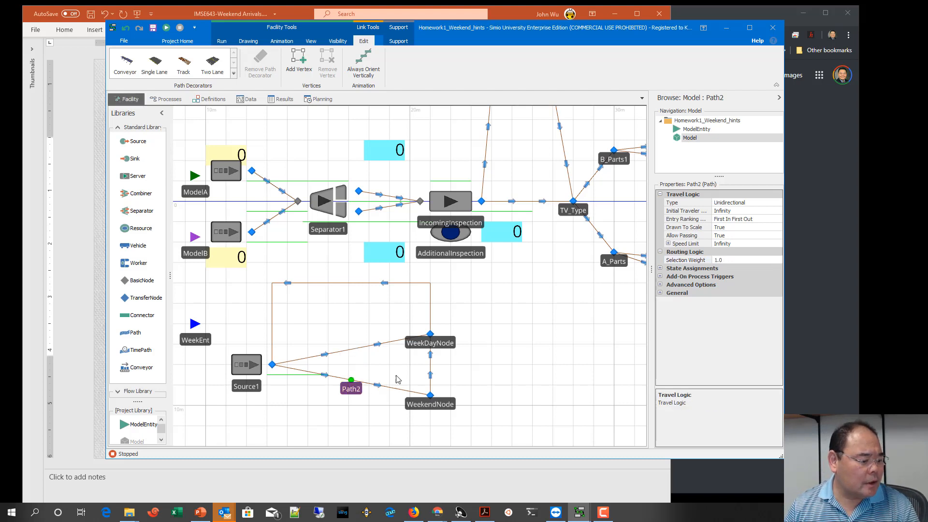
pyautogui.click(771, 263)
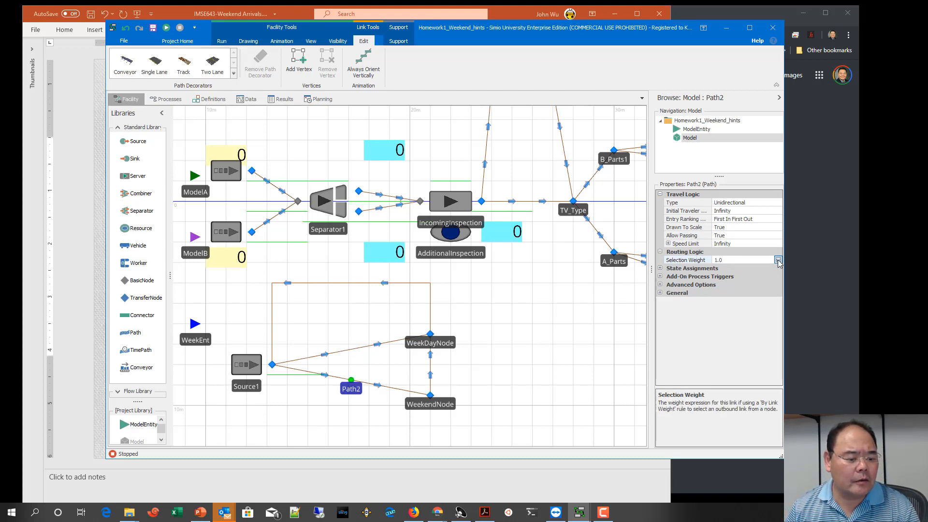
pyautogui.click(778, 261)
pyautogui.write('Model')
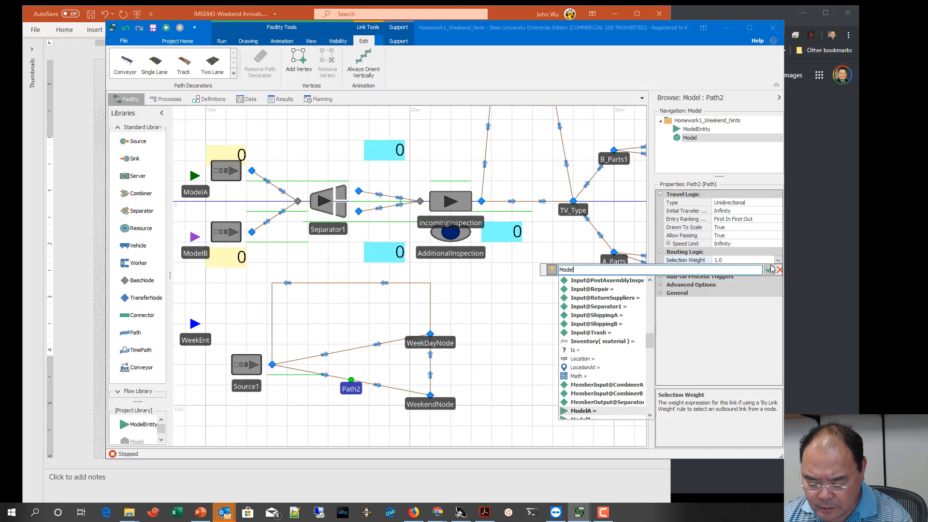
pyautogui.write('Entity.')
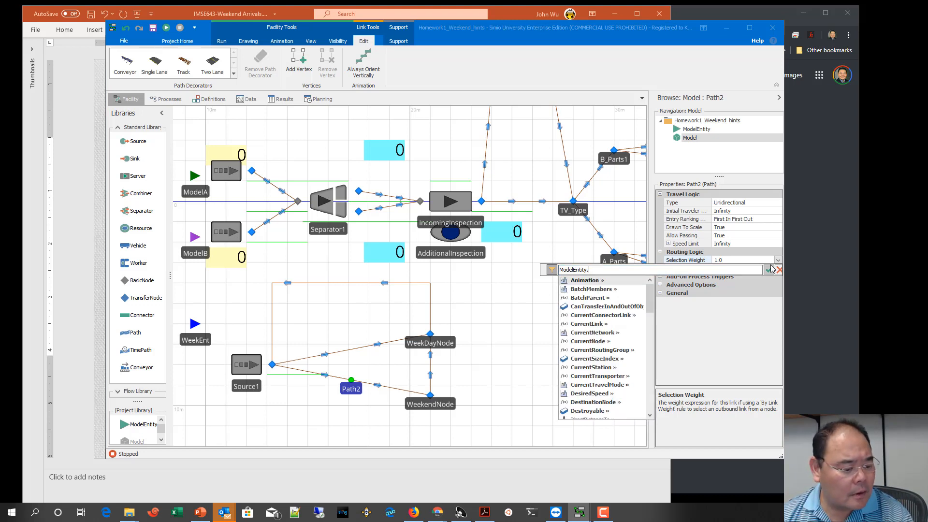
pyautogui.write('p')
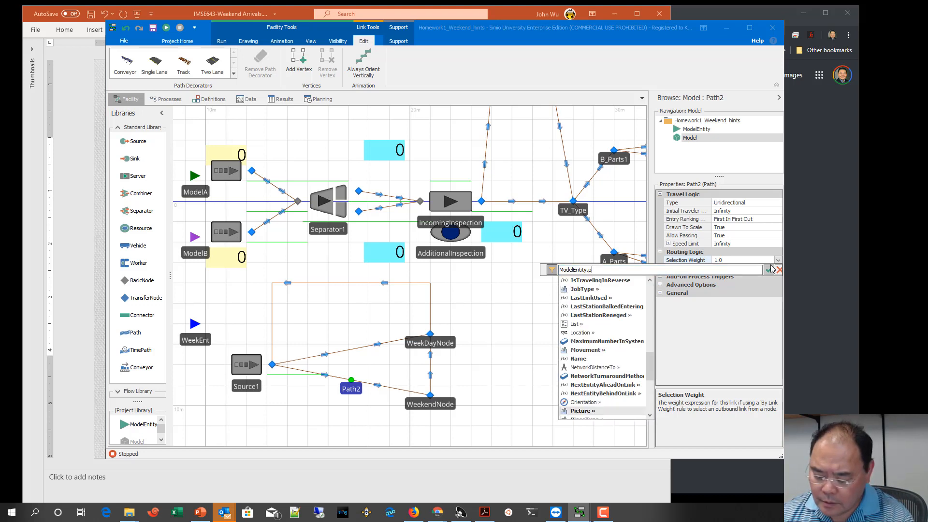
pyautogui.write('icture == 1')
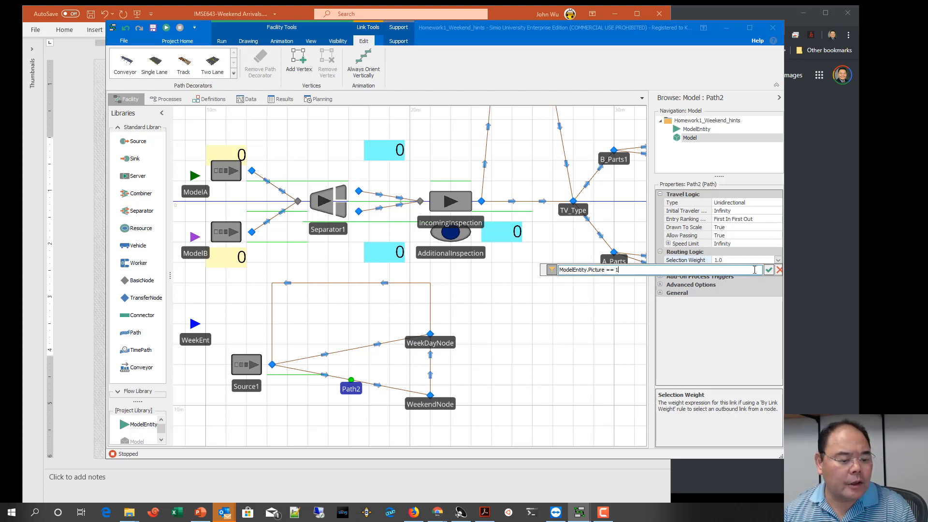
pyautogui.click(769, 270)
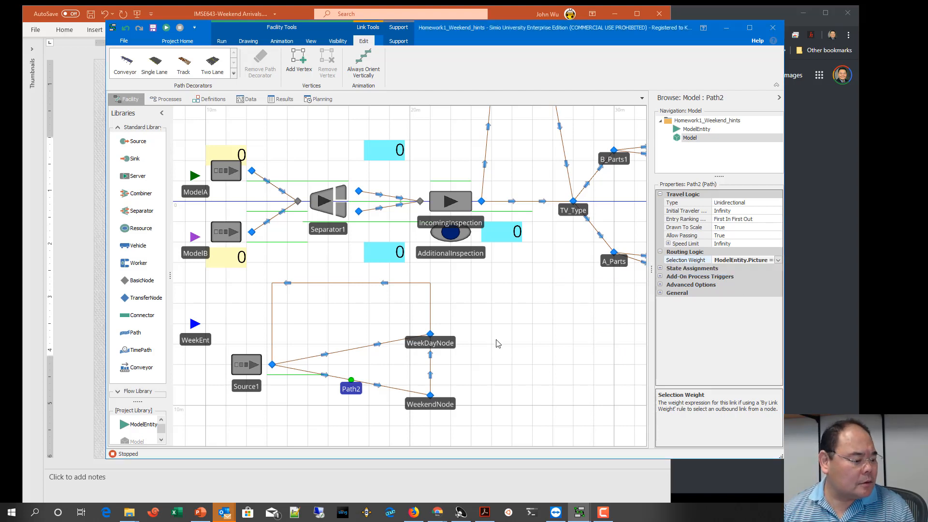
# Step: Set the entities per arrival of the ModelA source, SrcModelA, to the state variable ArrivalBatchA
pyautogui.click(260, 368)
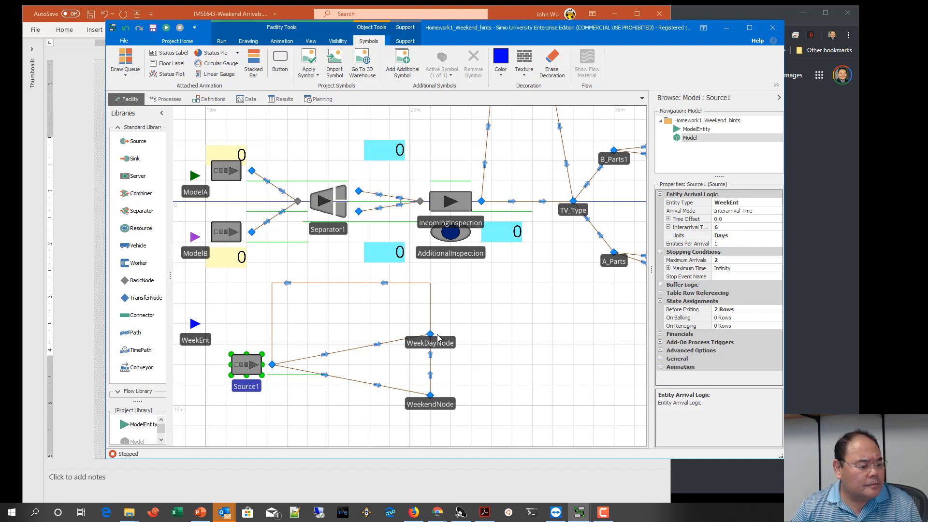
pyautogui.click(329, 356)
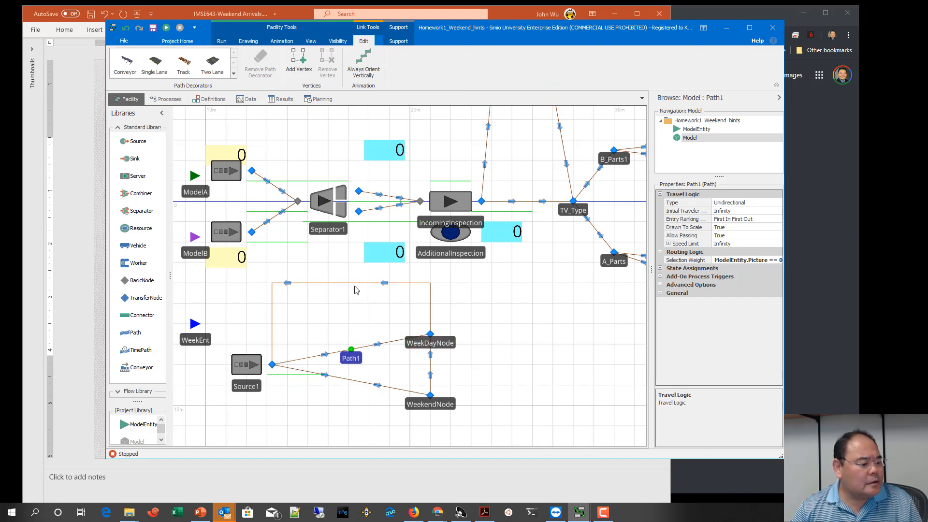
pyautogui.click(228, 180)
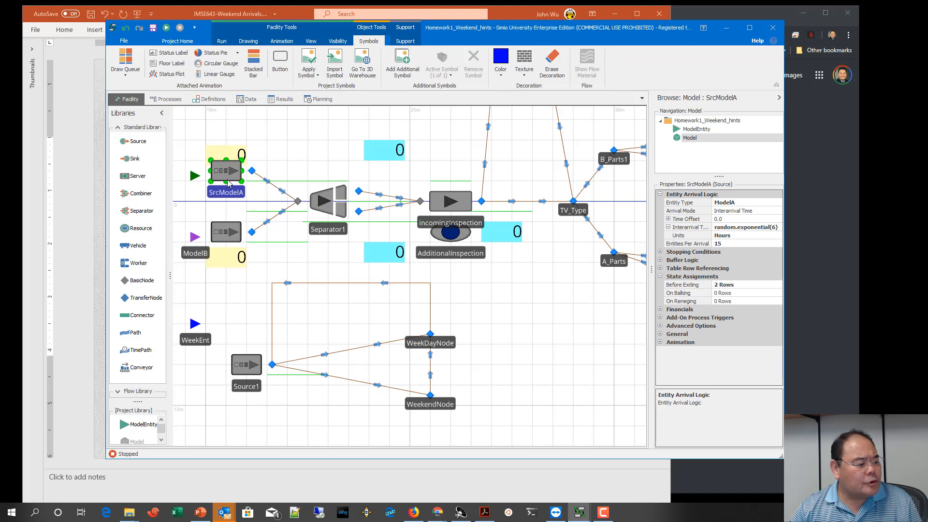
pyautogui.click(728, 244)
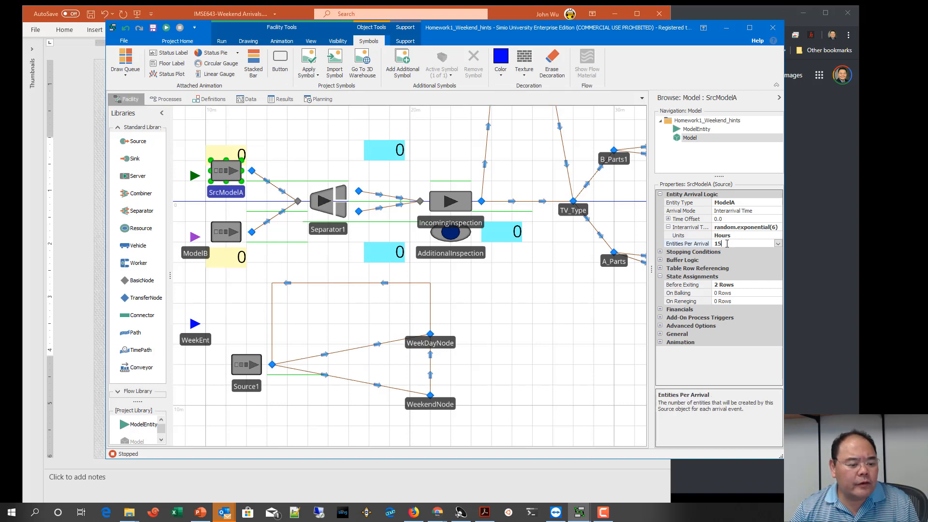
pyautogui.click(778, 244)
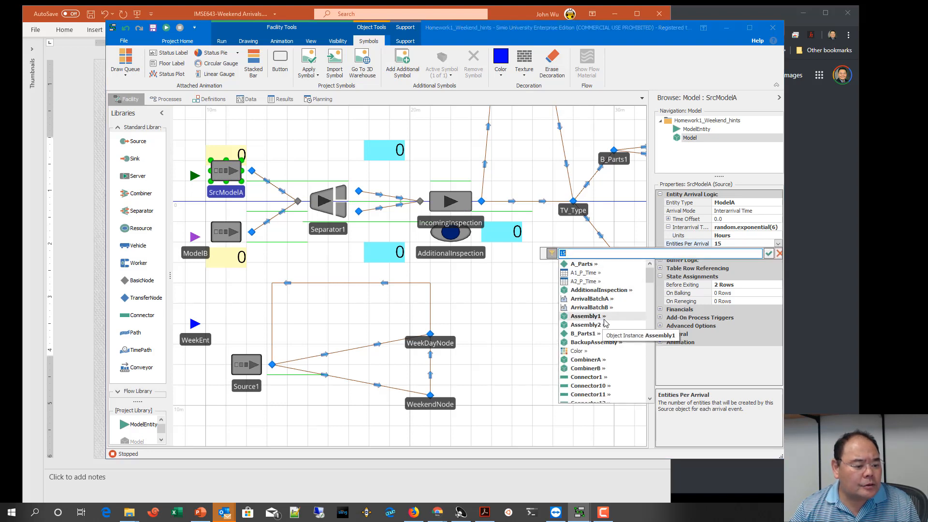
pyautogui.scroll(-1, 606, 323)
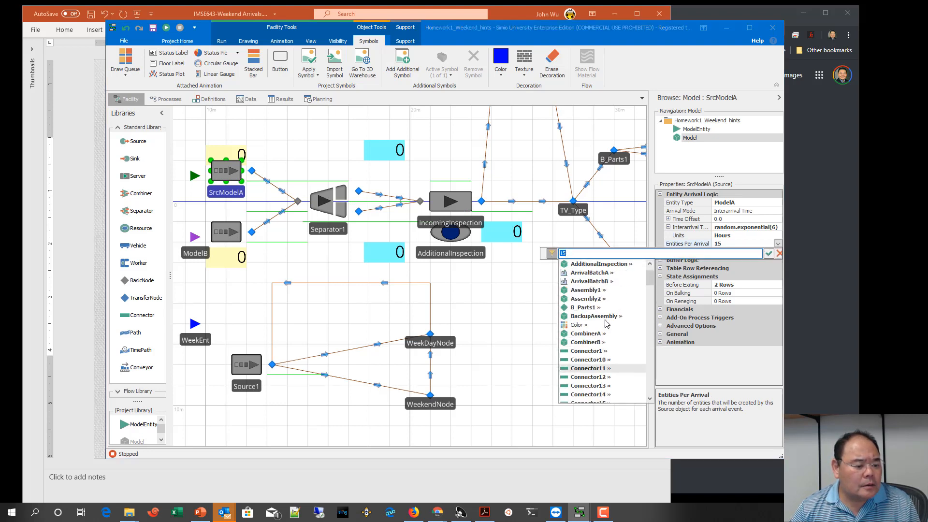
pyautogui.scroll(1, 606, 323)
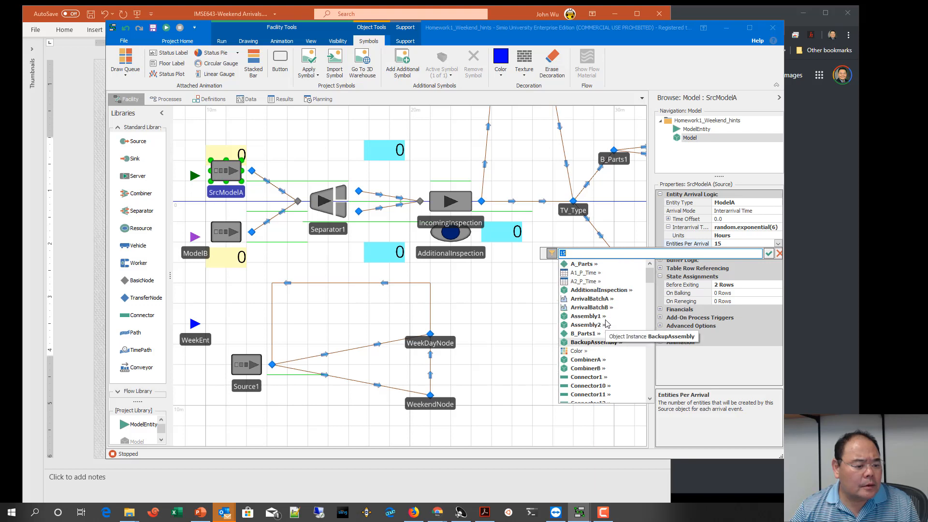
pyautogui.click(605, 300)
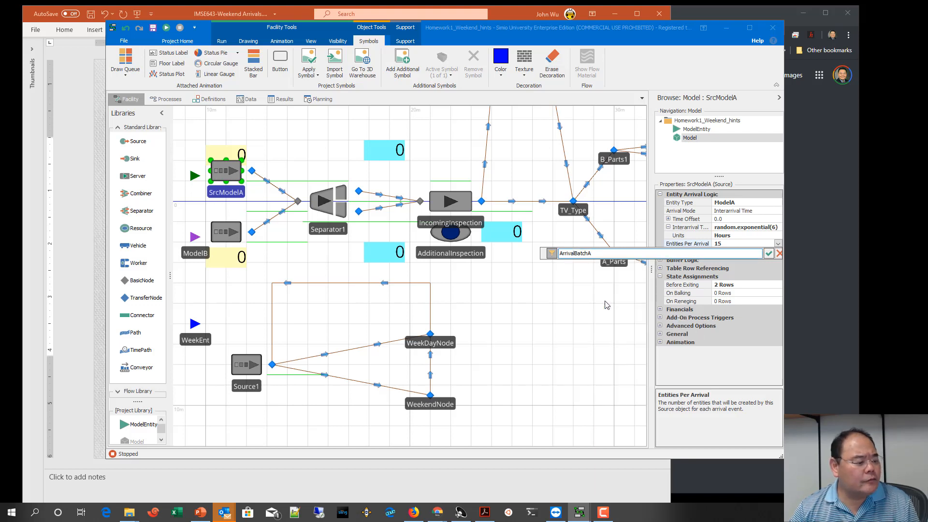
pyautogui.click(768, 253)
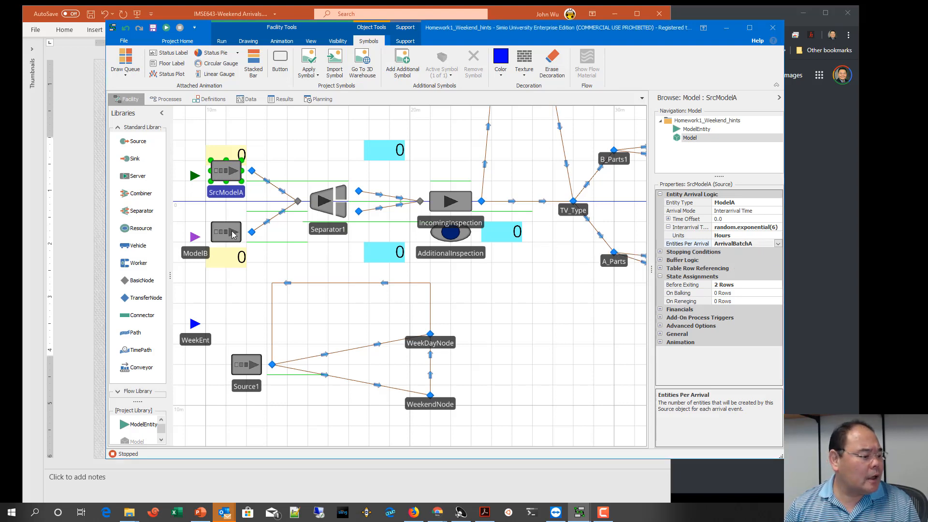
# Step: Set SrcModelB's entities per arrival to the state variable ArrivalBatchB and recheck the arrival settings of both sources
pyautogui.click(234, 234)
pyautogui.click(778, 244)
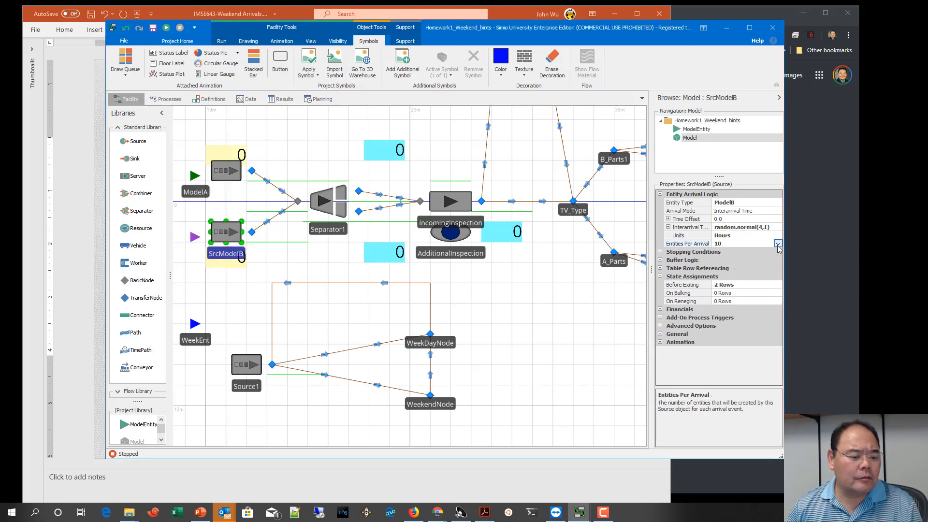
pyautogui.click(778, 245)
pyautogui.write('ArrivalBatchB')
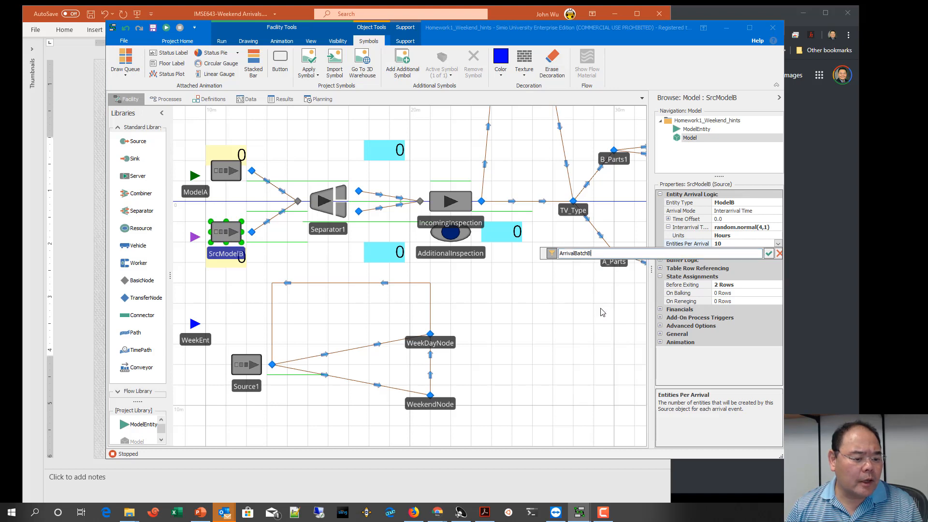
pyautogui.click(769, 254)
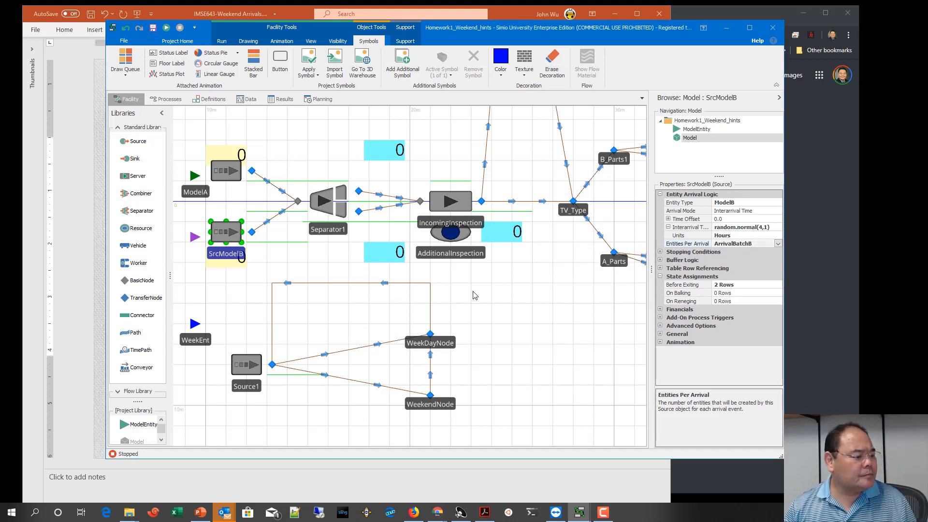
pyautogui.click(227, 177)
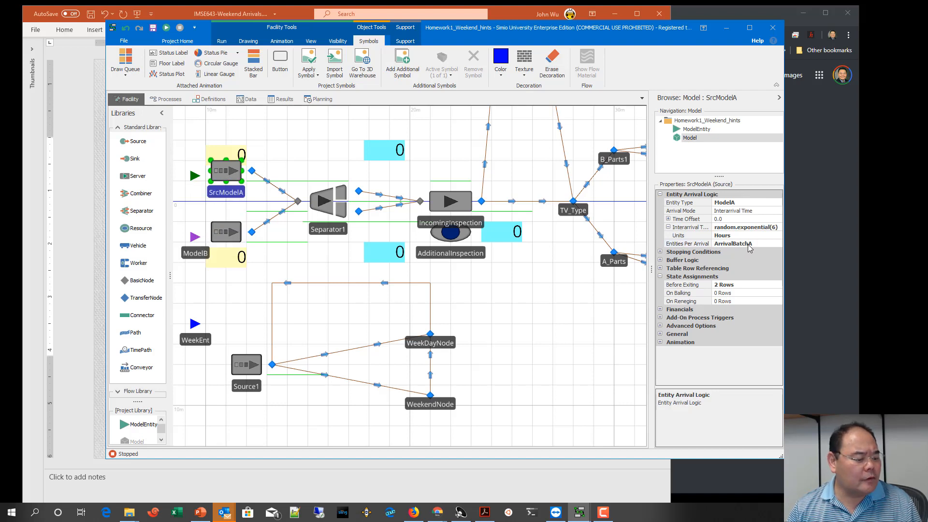
pyautogui.click(231, 230)
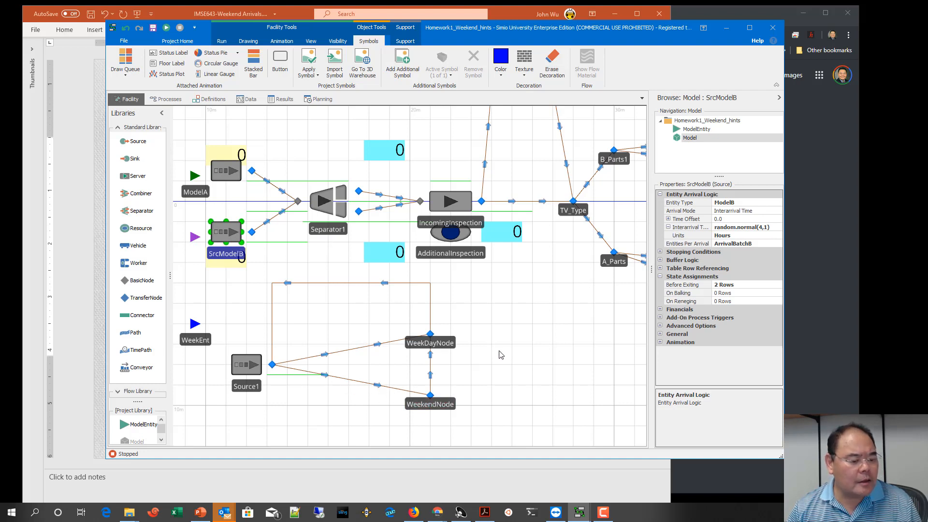
# Step: Add an on-entering state assignment to Path1, between Source1 and WeekDayNode, that sets ArrivalBatchA to 15
pyautogui.click(351, 350)
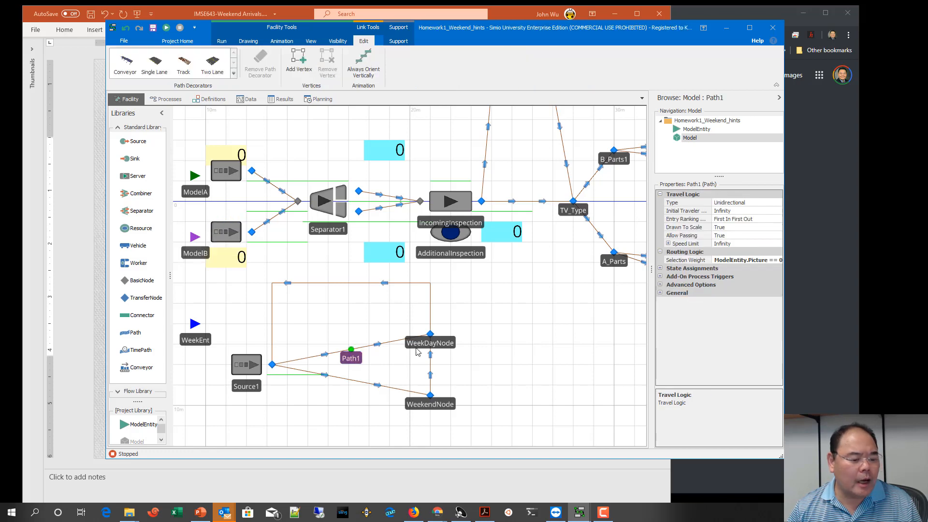
pyautogui.click(661, 269)
pyautogui.click(762, 277)
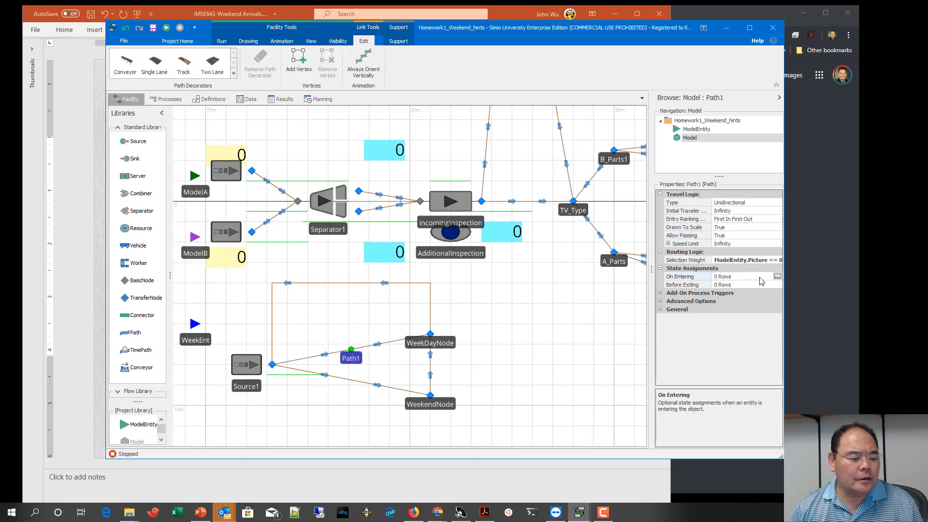
pyautogui.click(777, 277)
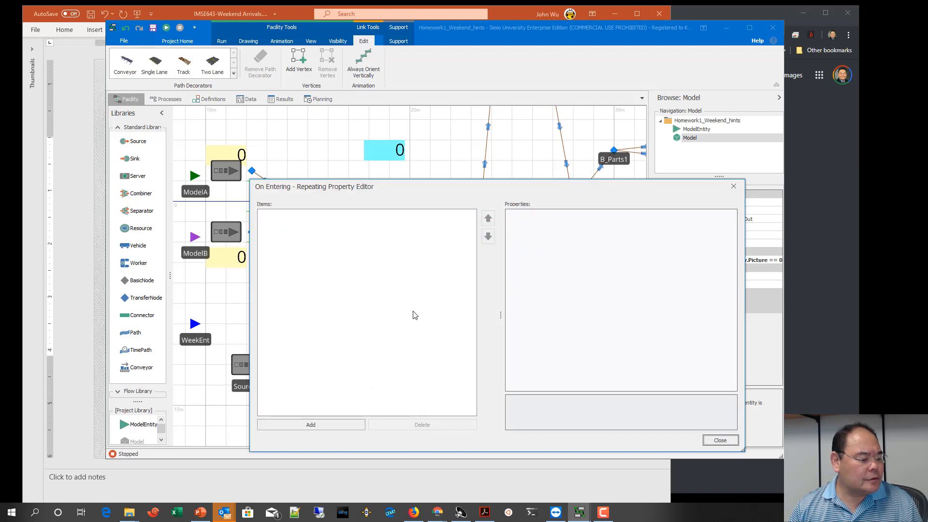
pyautogui.click(318, 425)
pyautogui.click(618, 222)
pyautogui.click(733, 221)
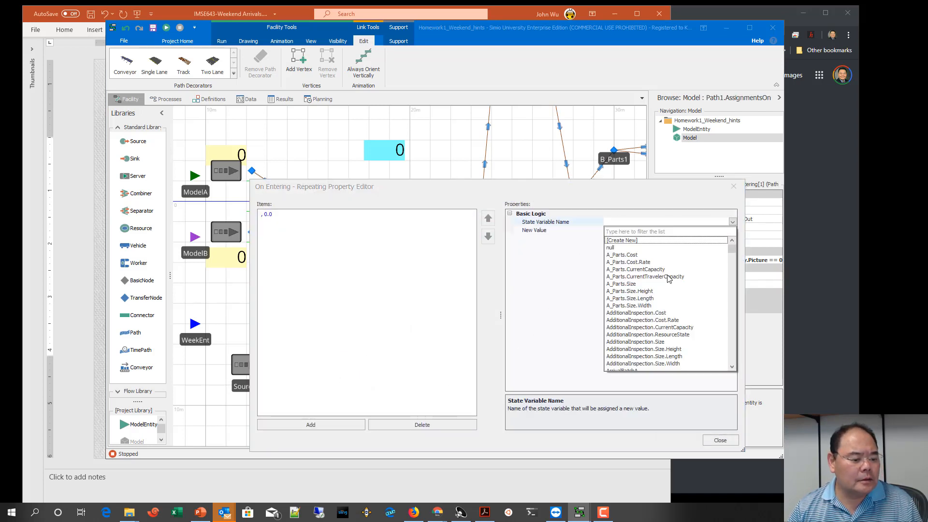
pyautogui.scroll(-2, 665, 289)
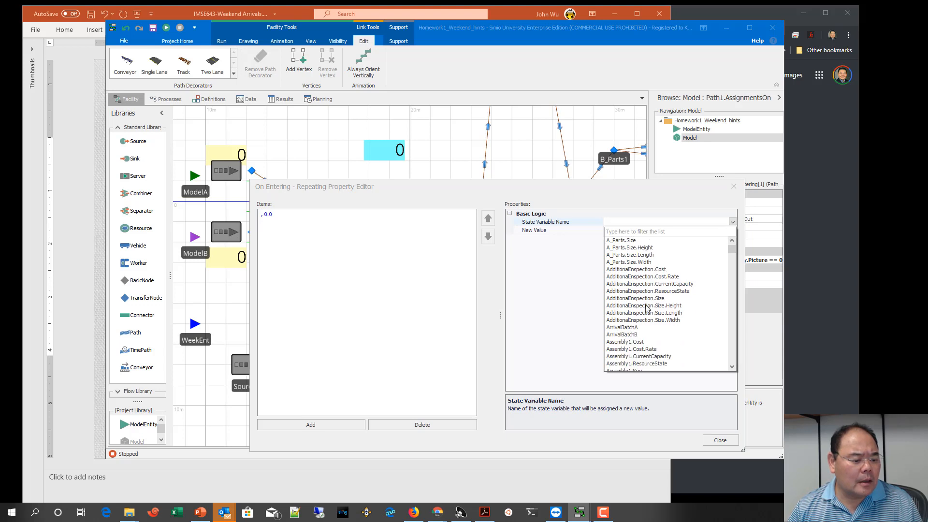
pyautogui.click(631, 328)
pyautogui.click(627, 232)
pyautogui.write('15')
pyautogui.press('Return')
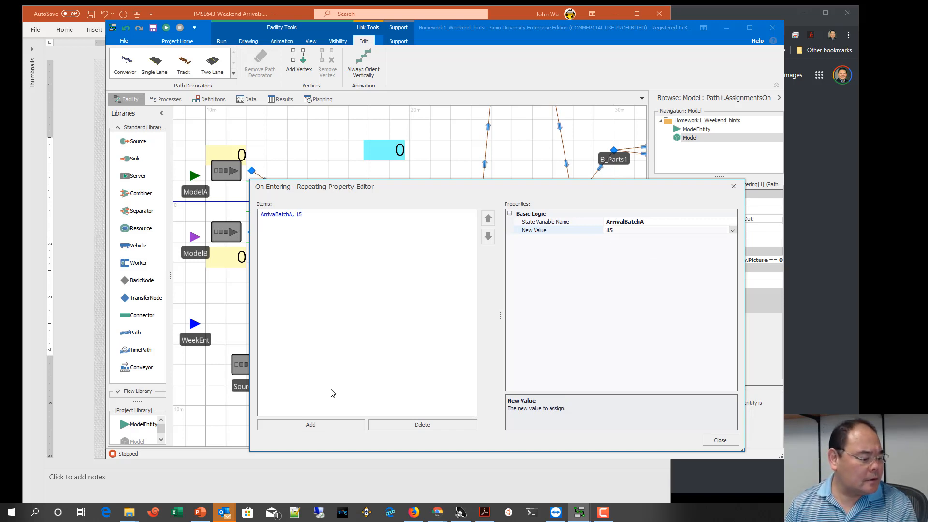
# Step: Add a second on-entering state assignment to Path1 that sets ArrivalBatchB to 10
pyautogui.click(321, 425)
pyautogui.click(650, 224)
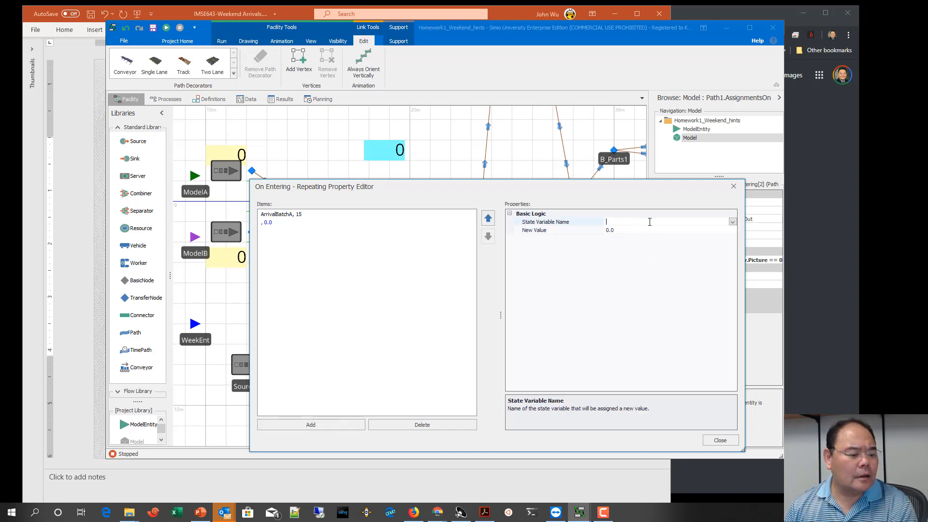
pyautogui.click(733, 222)
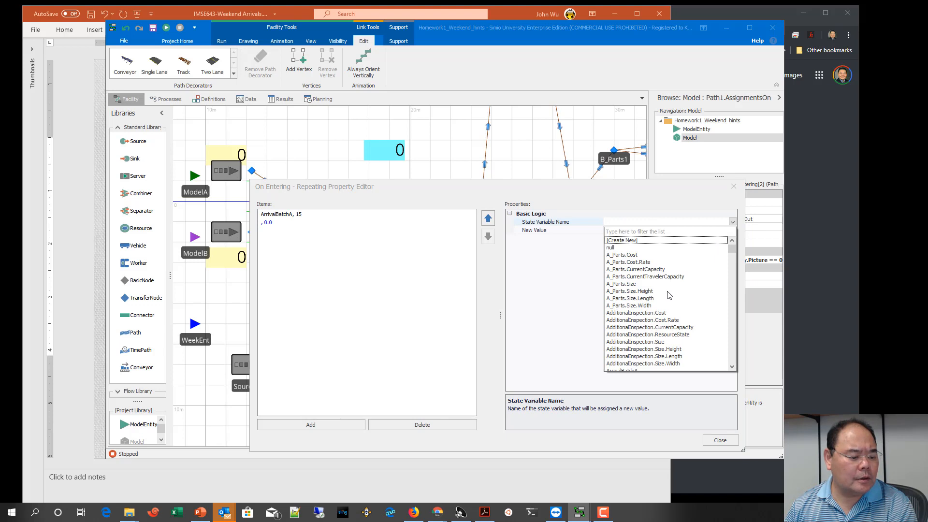
pyautogui.scroll(-1, 670, 296)
pyautogui.click(623, 356)
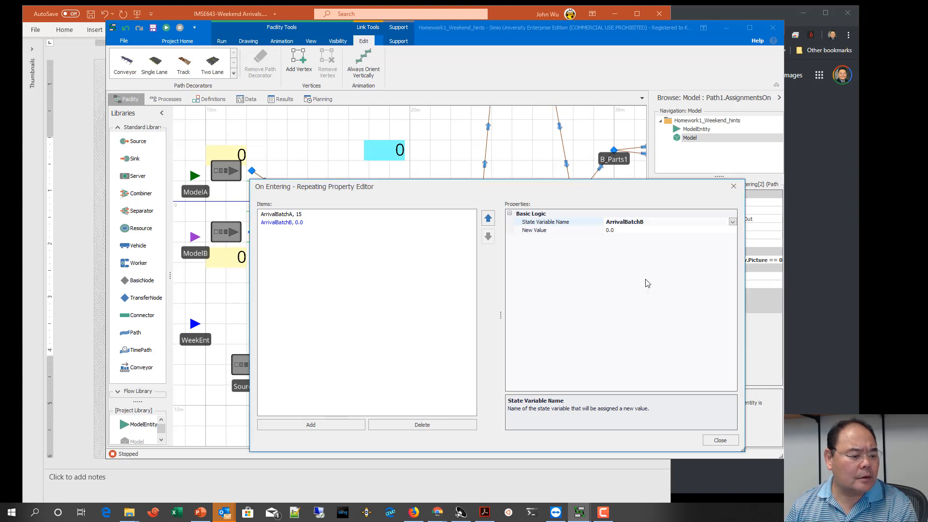
pyautogui.click(599, 233)
pyautogui.write('10')
pyautogui.click(720, 440)
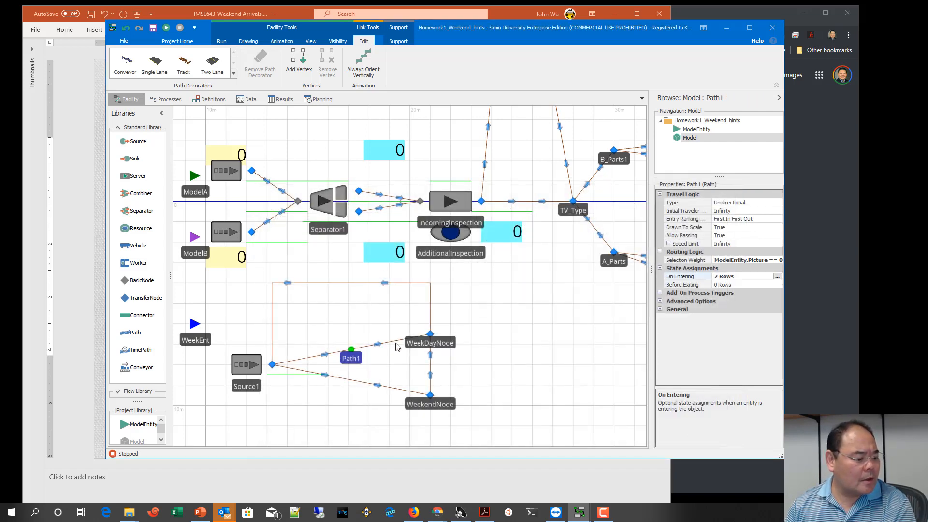
# Step: Add an on-entering state assignment for ArrivalBatchA to Path2, between Source1 and WeekendNode
pyautogui.click(360, 386)
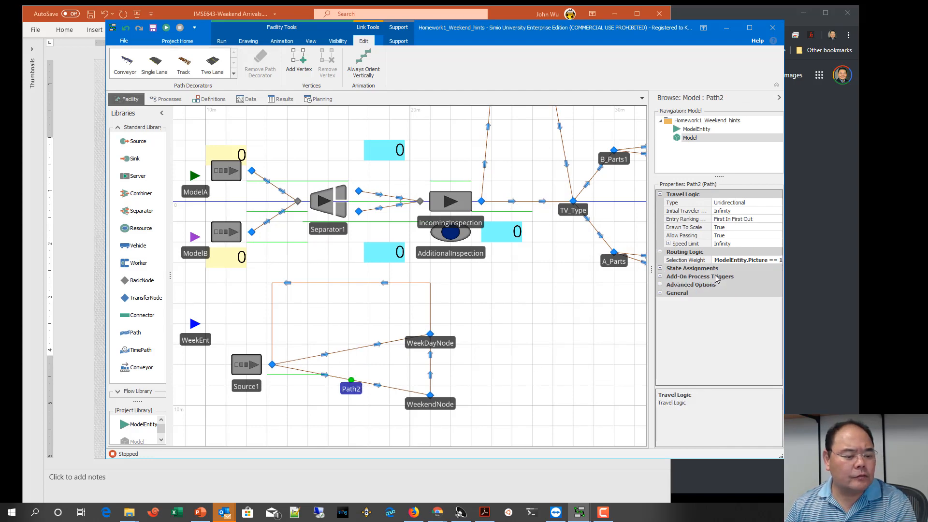
pyautogui.click(661, 269)
pyautogui.click(753, 283)
pyautogui.click(778, 276)
pyautogui.click(310, 424)
pyautogui.click(653, 222)
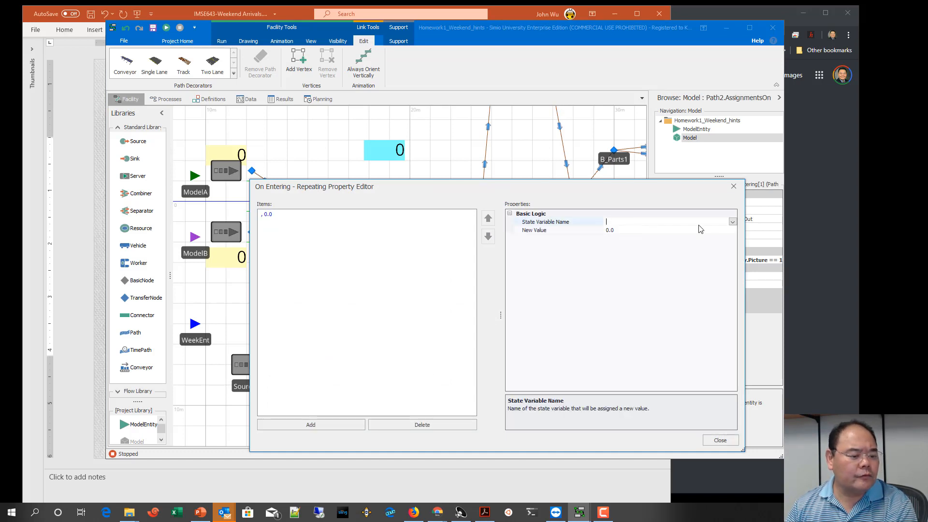
pyautogui.click(733, 224)
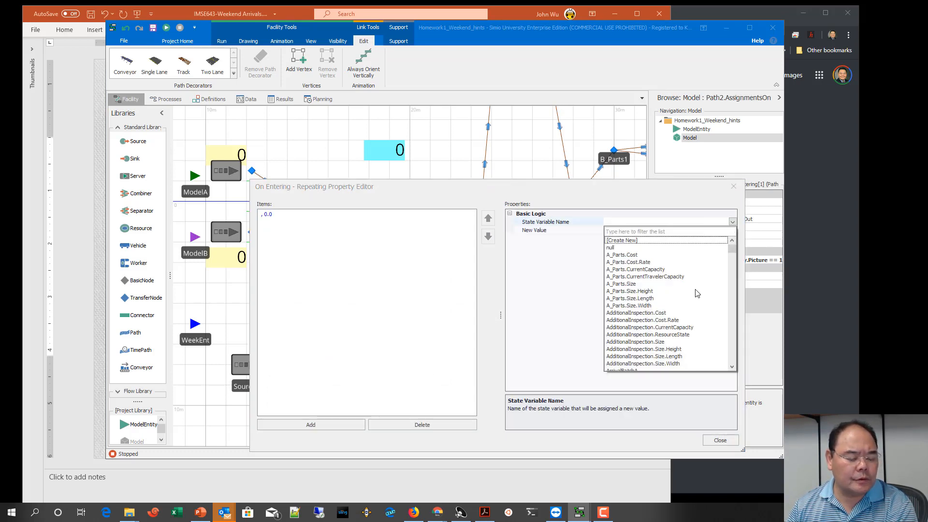
pyautogui.click(633, 327)
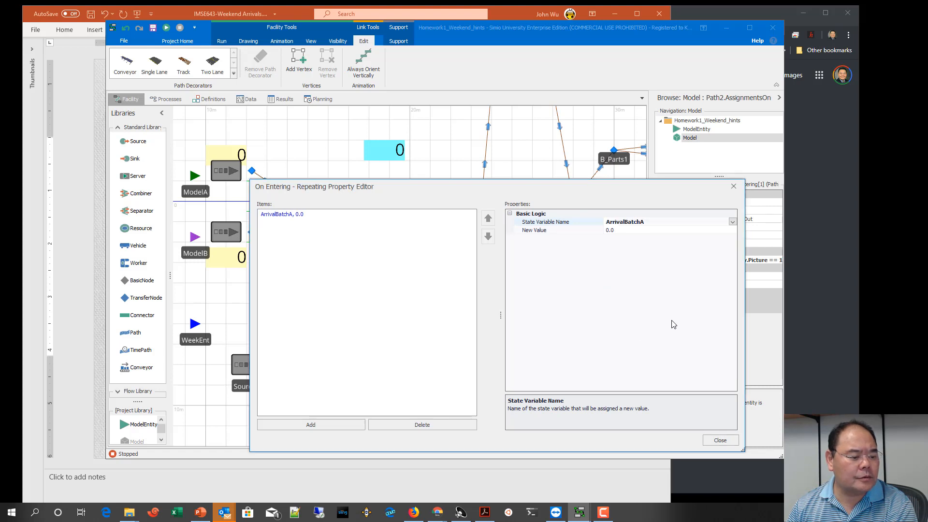
# Step: Add a second on-entering state assignment to Path2 that sets ArrivalBatchB to 0
pyautogui.click(338, 424)
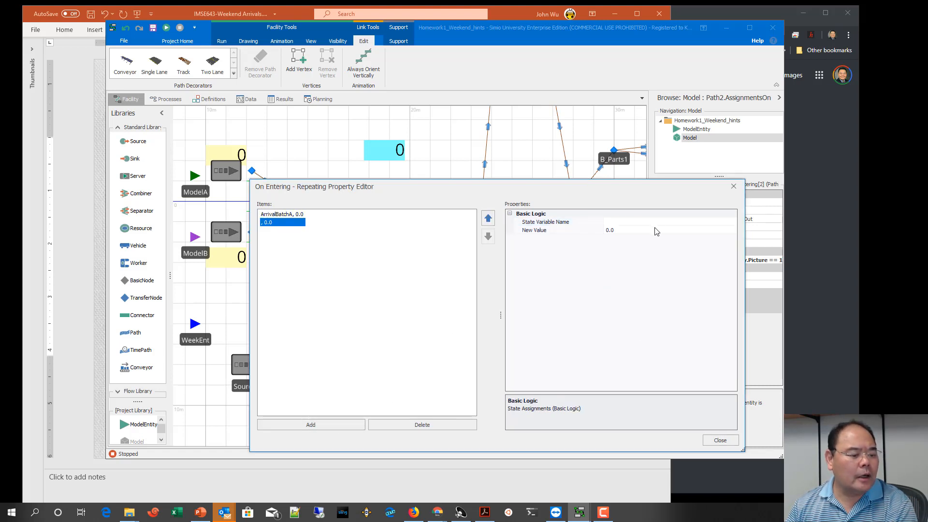
pyautogui.click(730, 222)
pyautogui.click(733, 221)
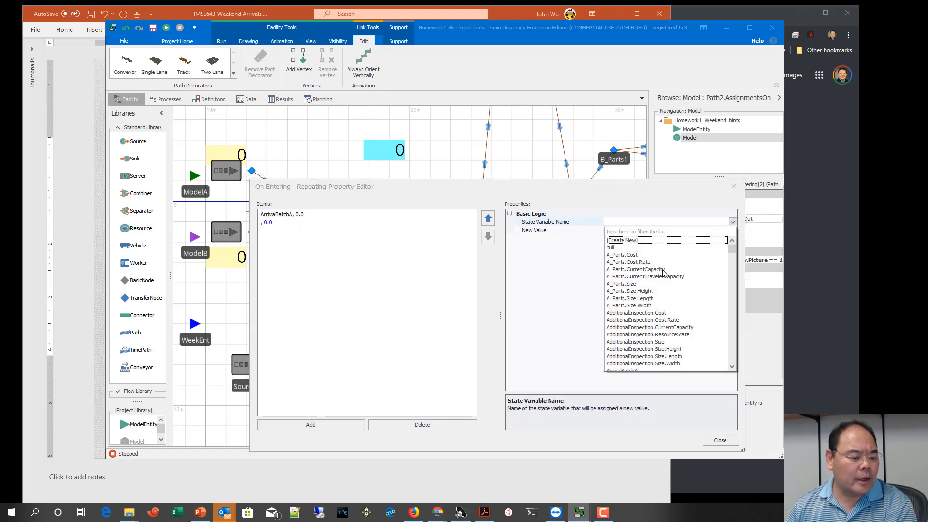
pyautogui.click(633, 334)
pyautogui.click(599, 231)
pyautogui.write('0')
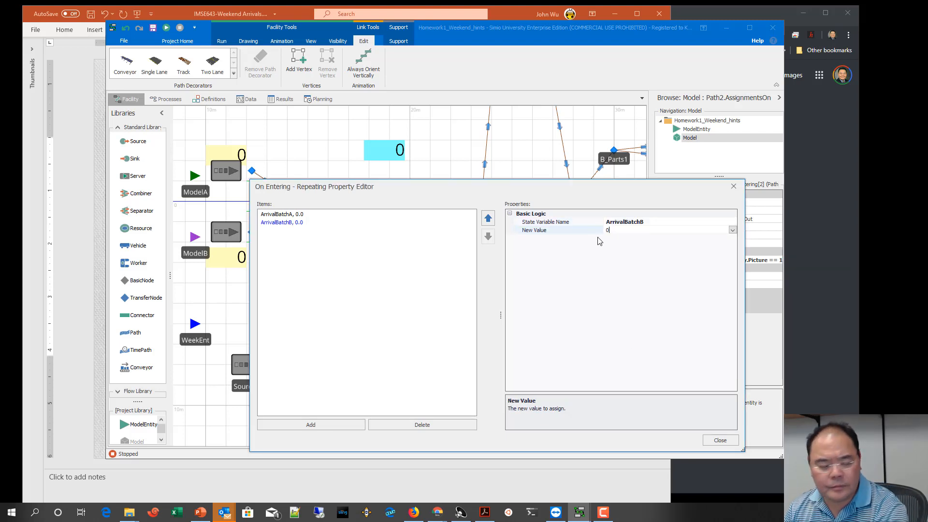
pyautogui.click(431, 219)
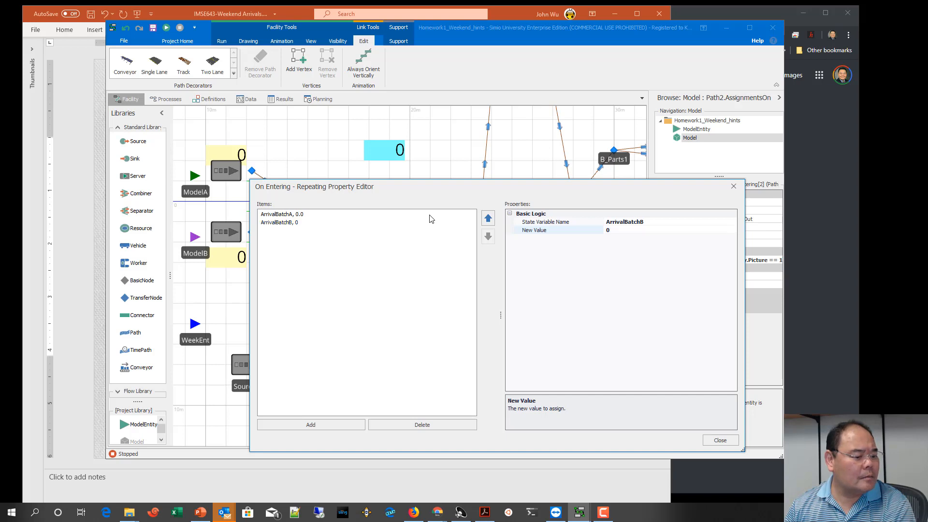
# Step: Set the new value of Path2's ArrivalBatchA assignment to 0 and close the assignment editor
pyautogui.click(295, 215)
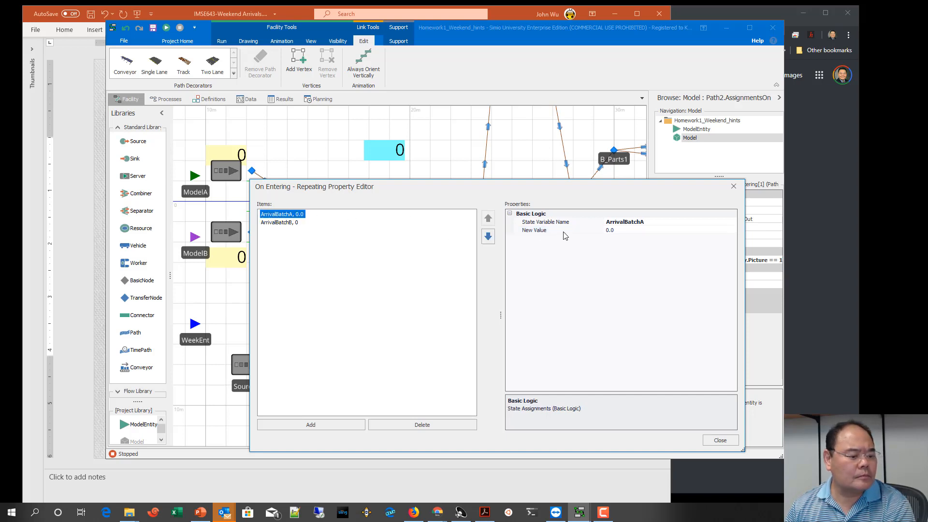
pyautogui.click(622, 231)
pyautogui.write('0')
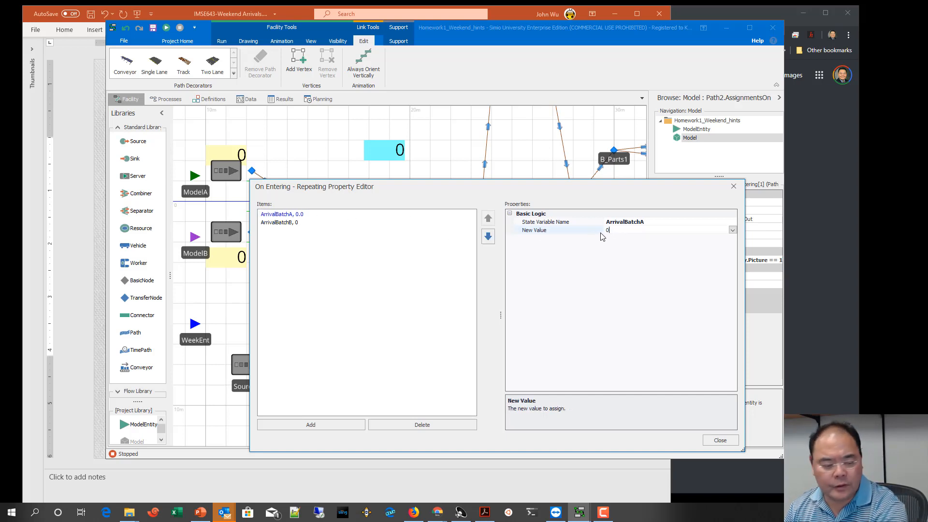
pyautogui.click(720, 440)
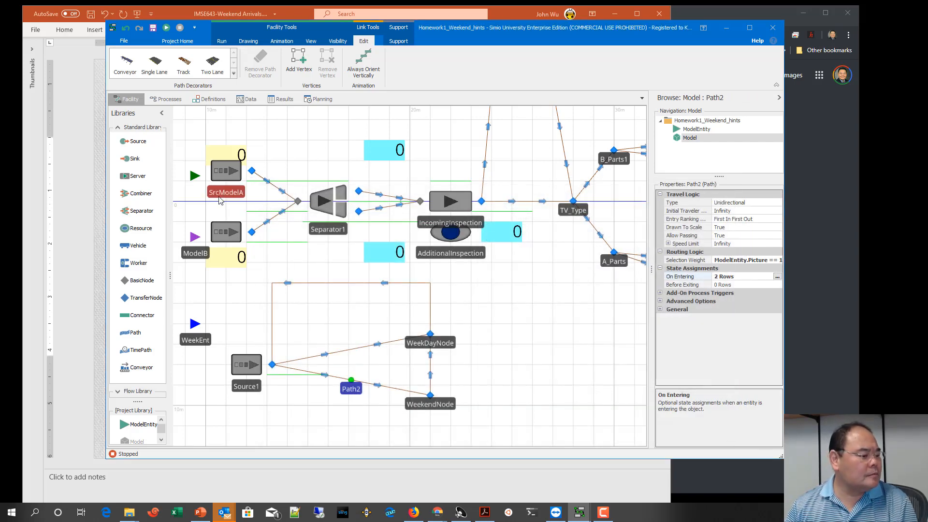
# Step: Check the arrival settings of SrcModelA and SrcModelB and the travel time of TimePath3
pyautogui.click(237, 181)
pyautogui.click(236, 177)
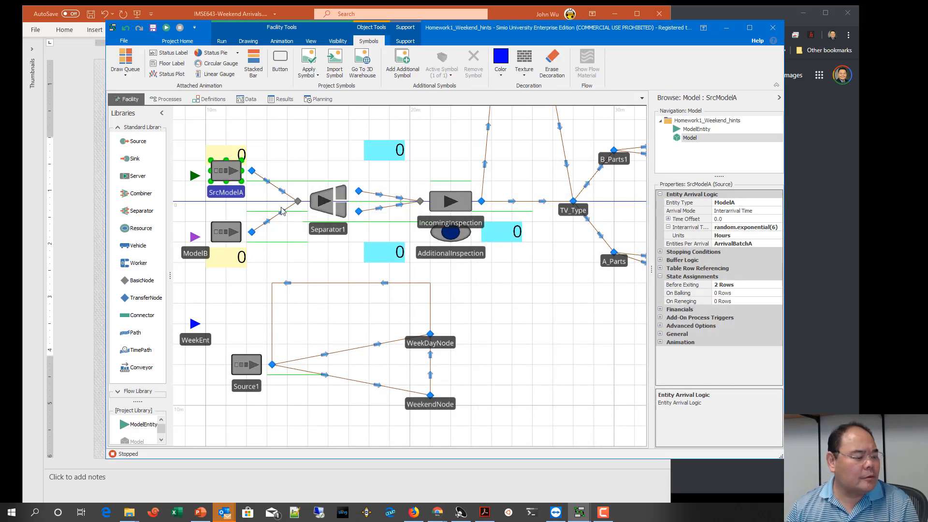
pyautogui.click(236, 238)
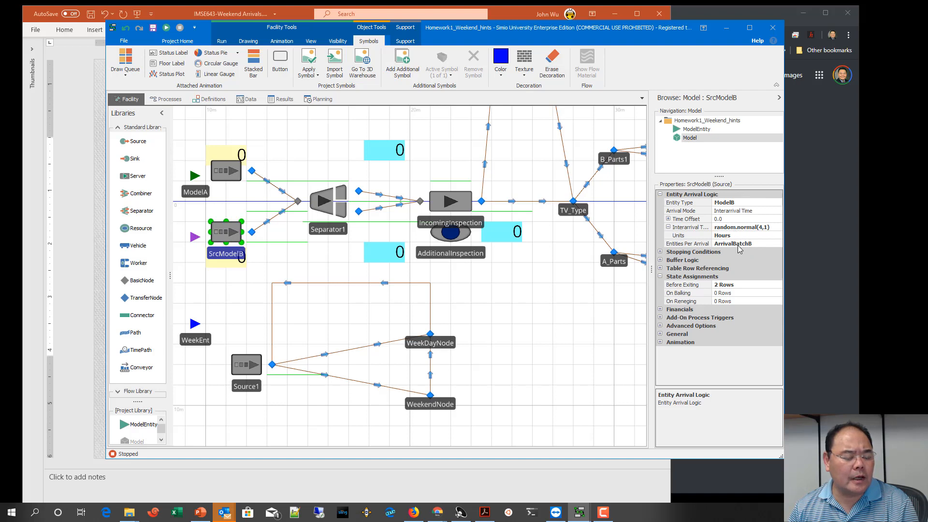
pyautogui.click(334, 284)
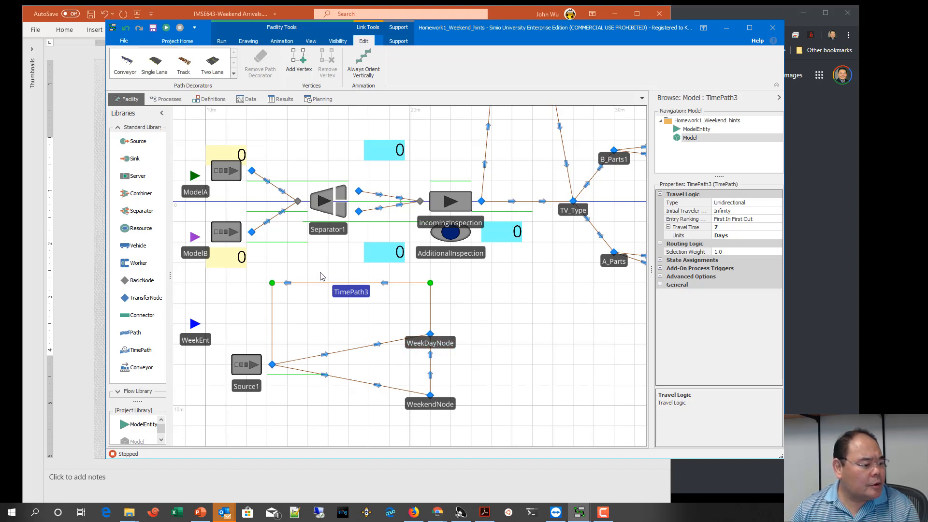
# Step: Place a status label beside the ModelA source, above Separator1's input, with the expression ArrivalBatchA
pyautogui.moveTo(318, 274); pyautogui.dragTo(348, 315)
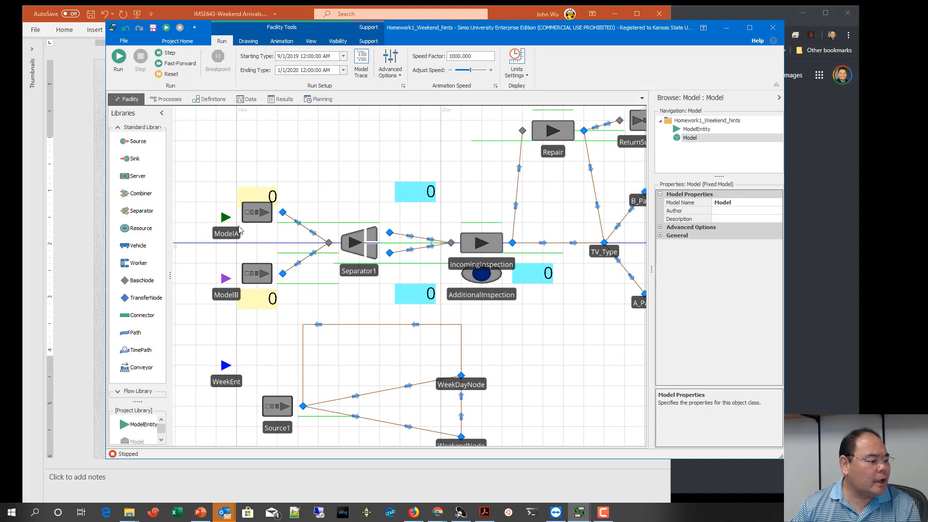
pyautogui.click(275, 43)
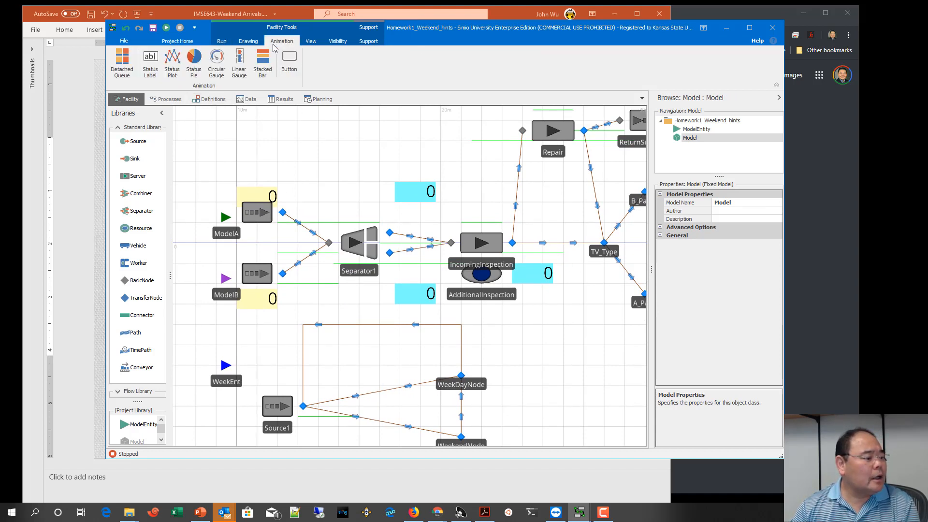
pyautogui.click(154, 66)
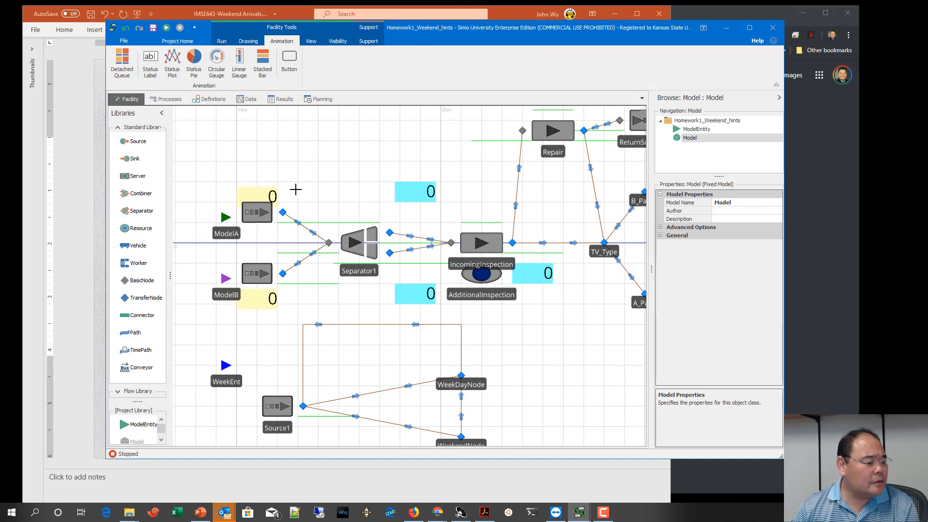
pyautogui.moveTo(293, 192); pyautogui.dragTo(332, 210)
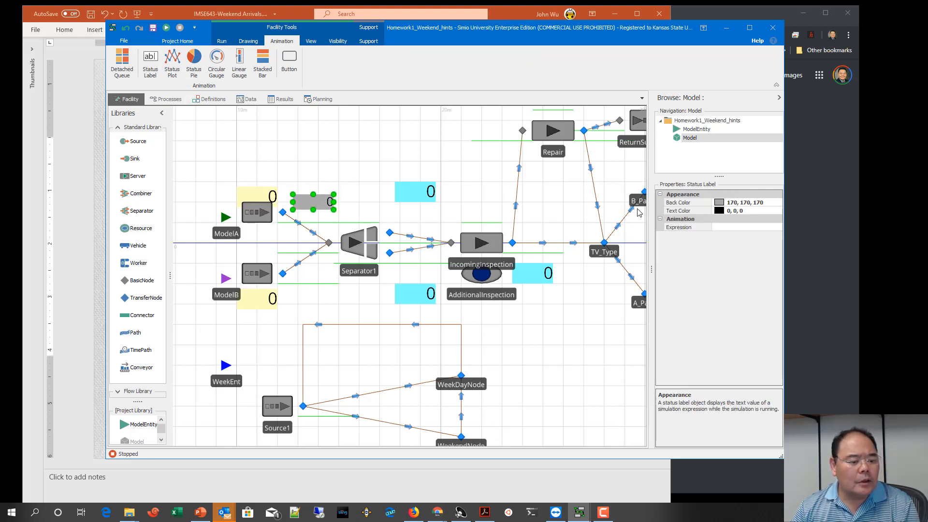
pyautogui.click(734, 227)
pyautogui.click(778, 227)
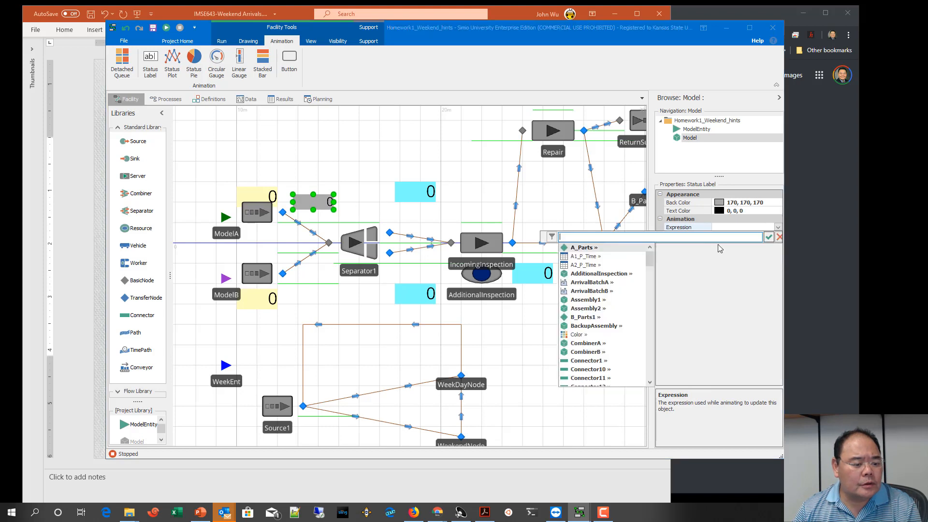
pyautogui.click(613, 283)
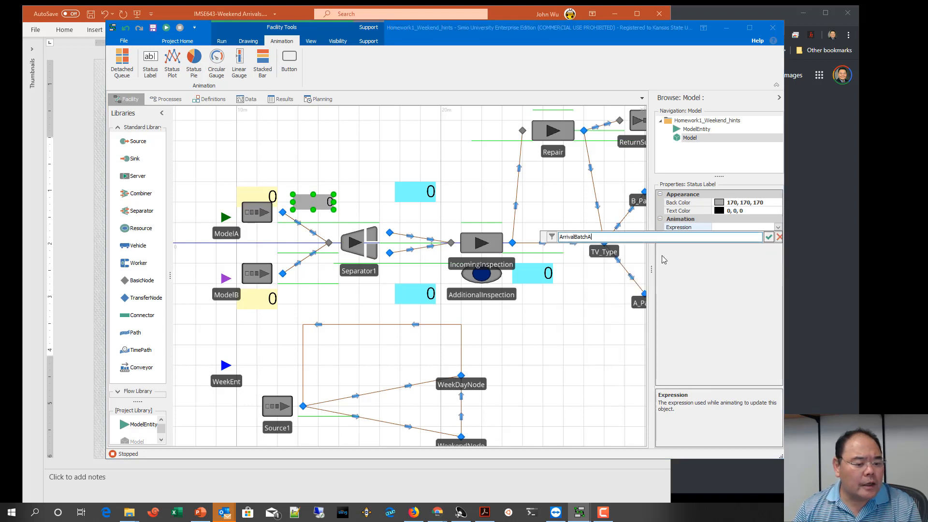
pyautogui.click(769, 237)
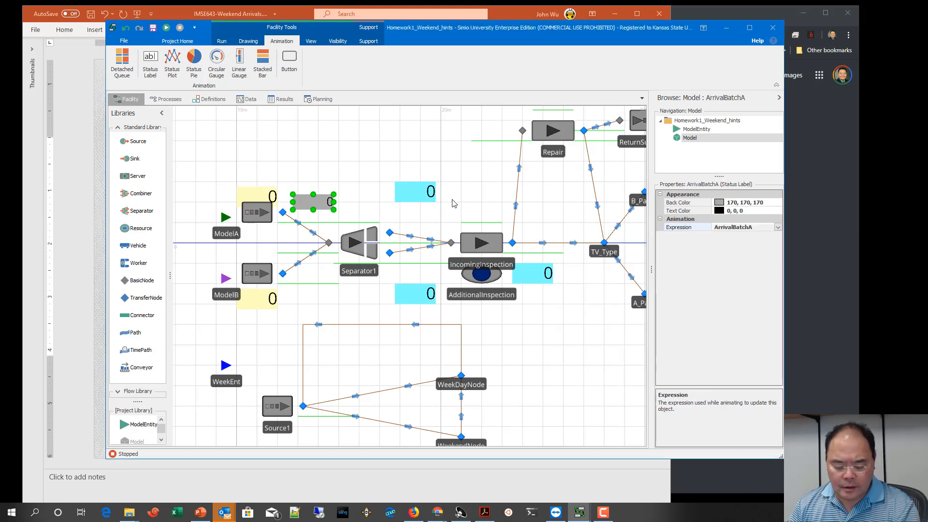
# Step: Copy the ArrivalBatchA status label beside the ModelB source, change its expression to ArrivalBatchB, and align it under the original
pyautogui.hotkey('ctrl', 'c')
pyautogui.hotkey('ctrl', 'v')
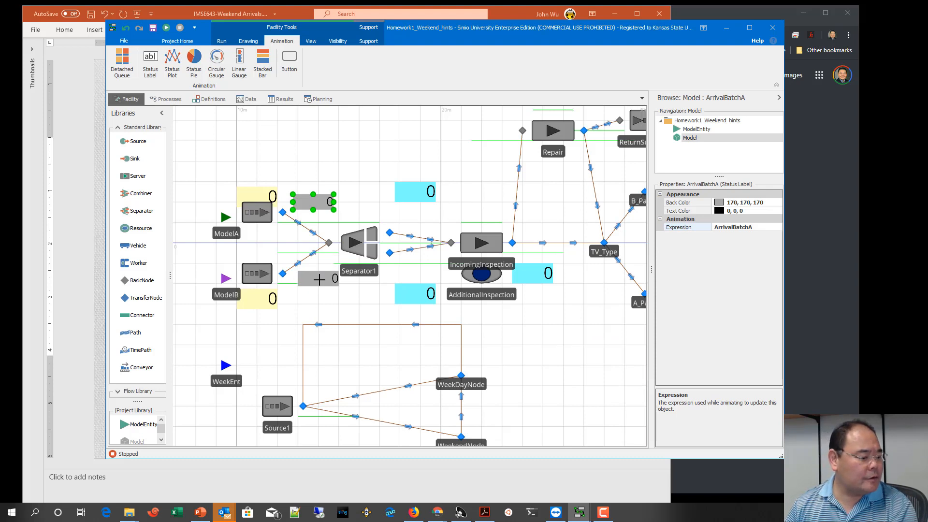
pyautogui.click(320, 283)
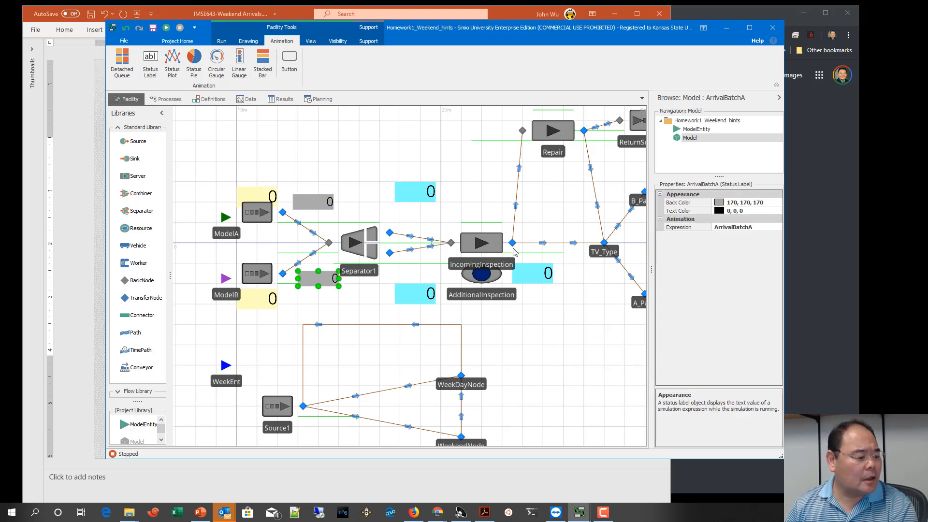
pyautogui.click(764, 227)
pyautogui.press('BackSpace')
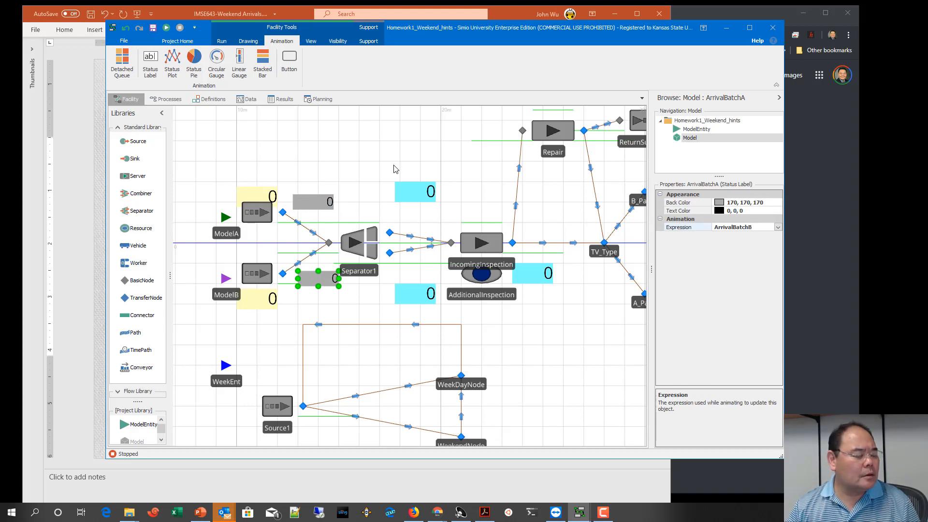
pyautogui.click(376, 160)
pyautogui.moveTo(325, 275); pyautogui.dragTo(320, 275)
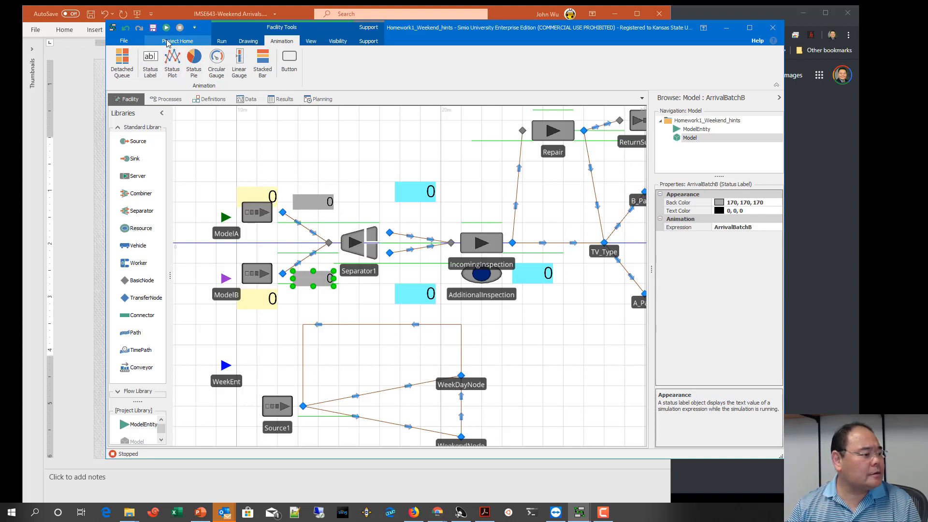
# Step: Run the simulation to watch the batch-size labels and the weekday/weekend loop
pyautogui.click(222, 41)
pyautogui.click(166, 28)
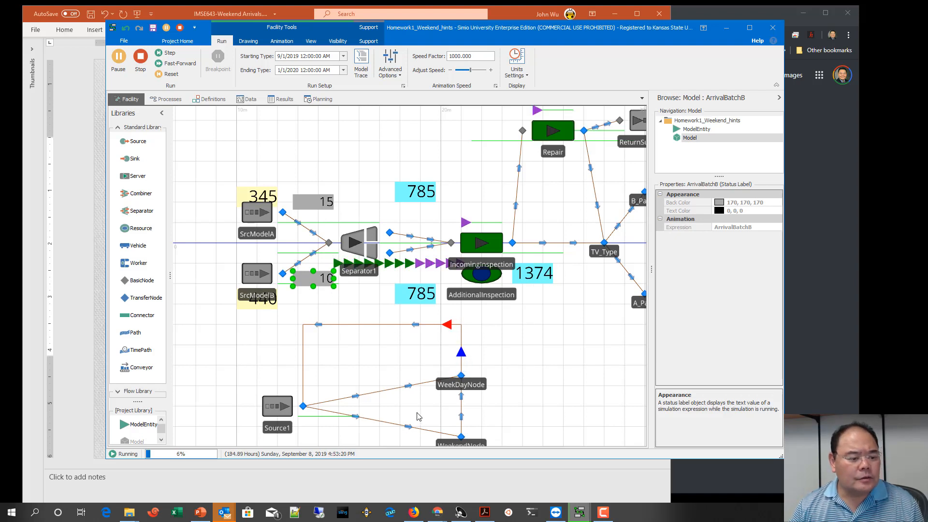
# Step: Switch to PowerPoint to review the Batch Sizes Resetting slide, and return to the running Simio model
pyautogui.click(96, 263)
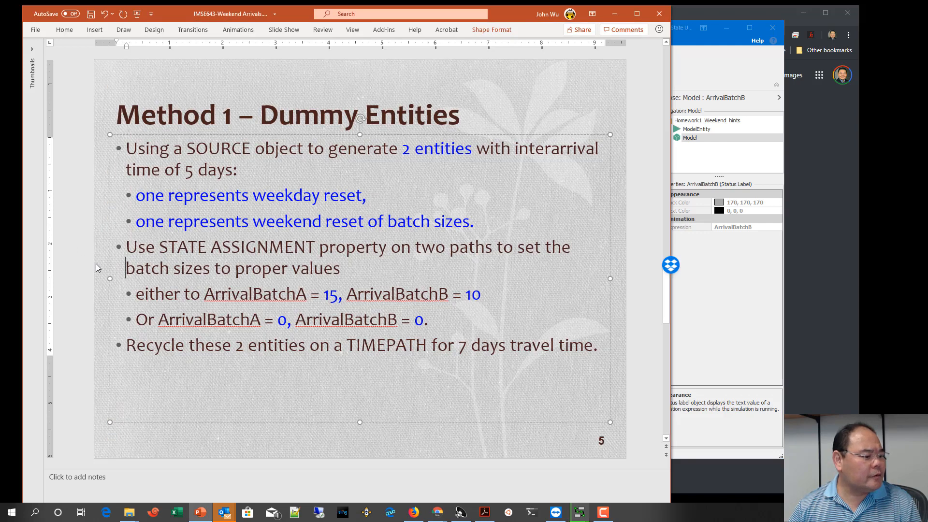
pyautogui.scroll(1, 96, 263)
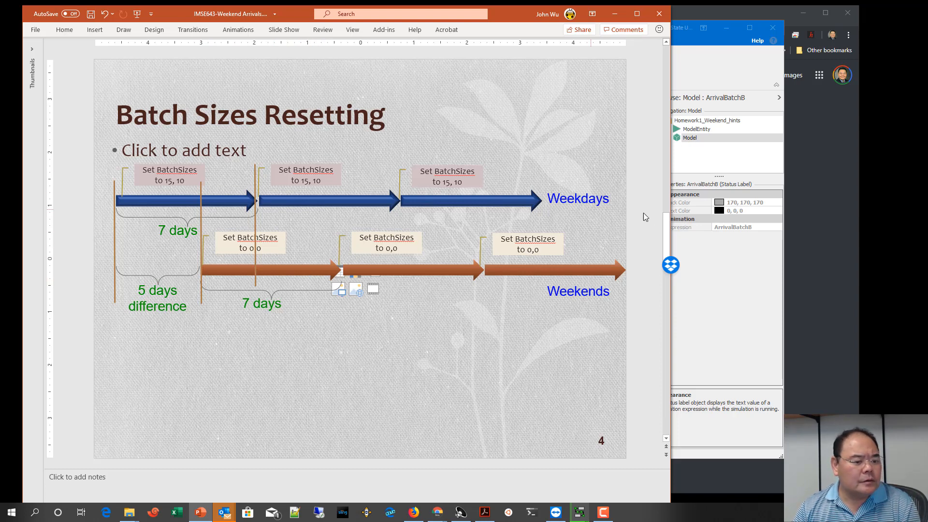
pyautogui.click(716, 314)
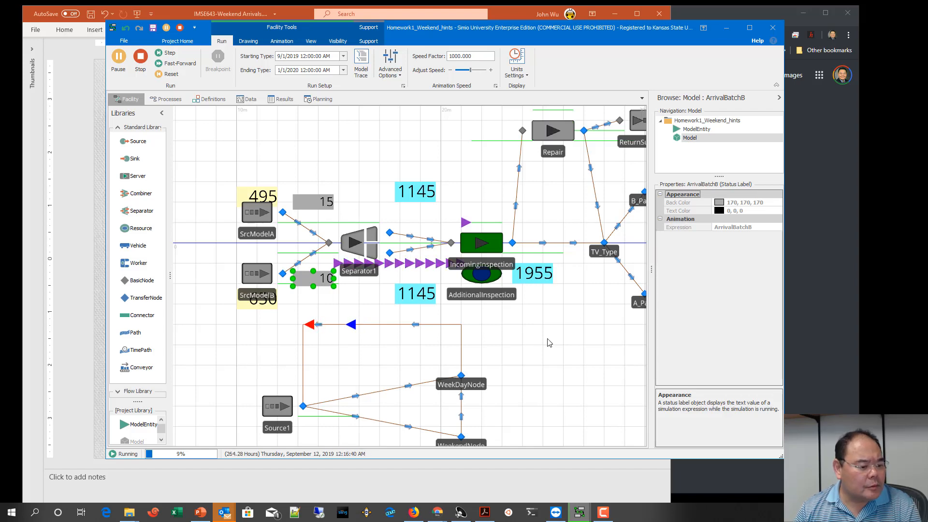
# Step: Examine the wider running model, from the weekday/weekend loop and sources through to the combiners
pyautogui.scroll(-2, 564, 344)
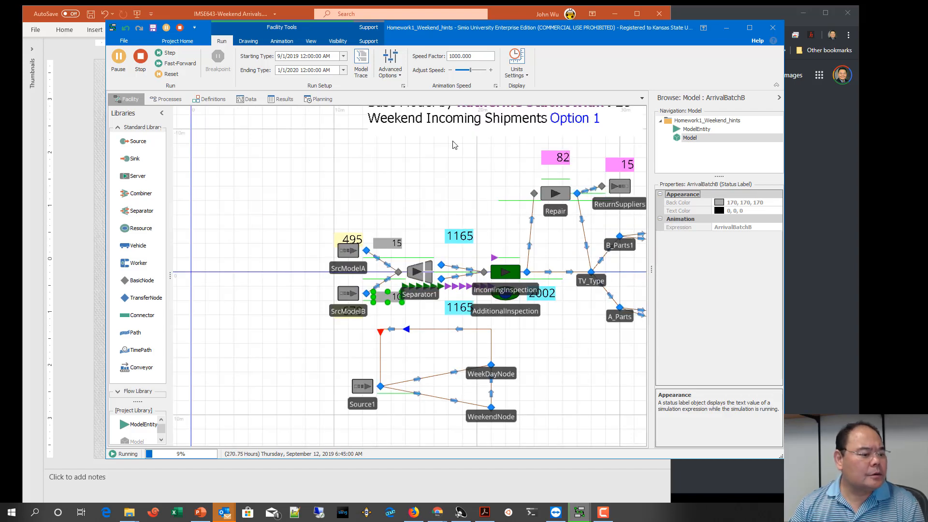
pyautogui.click(405, 155)
pyautogui.moveTo(404, 156); pyautogui.dragTo(292, 147)
pyautogui.moveTo(586, 172); pyautogui.dragTo(621, 190)
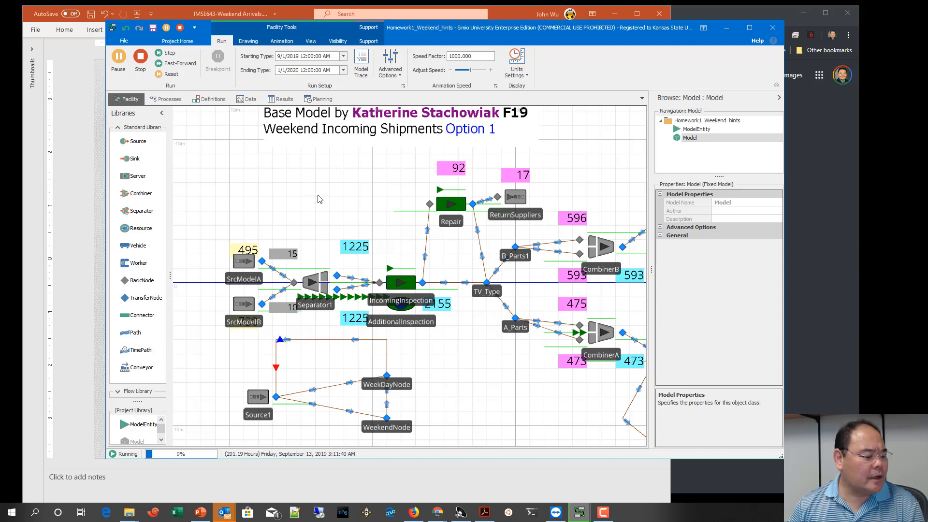
# Step: Stop the current run and set a breakpoint on the WeekDayNode of the weekday/weekend loop
pyautogui.click(140, 57)
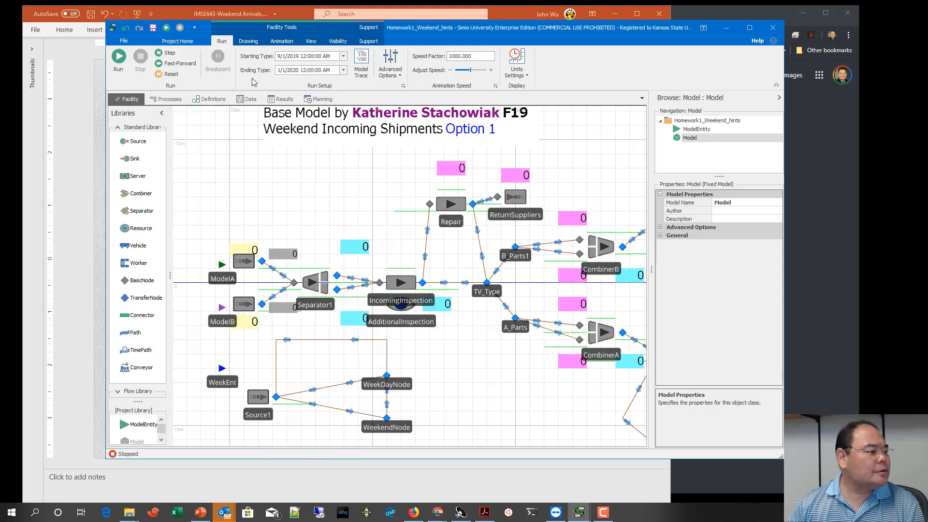
pyautogui.click(387, 376)
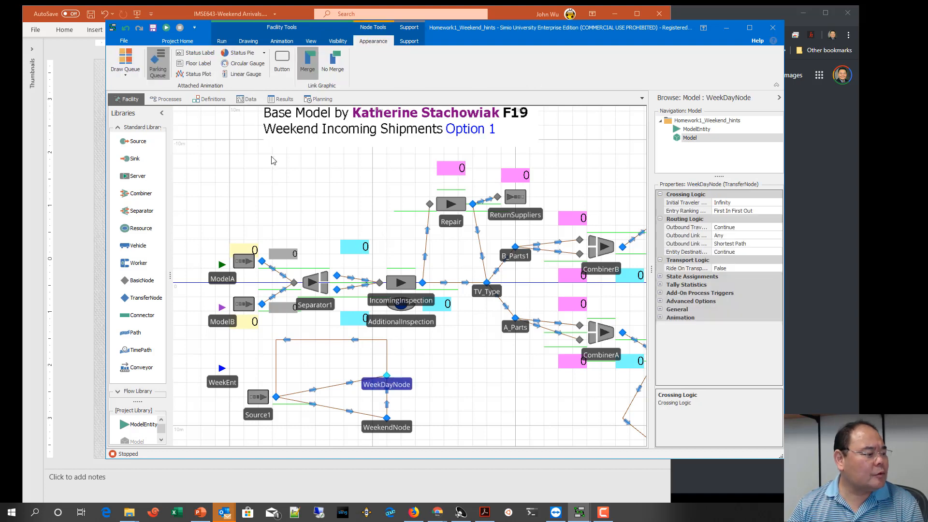
pyautogui.click(221, 41)
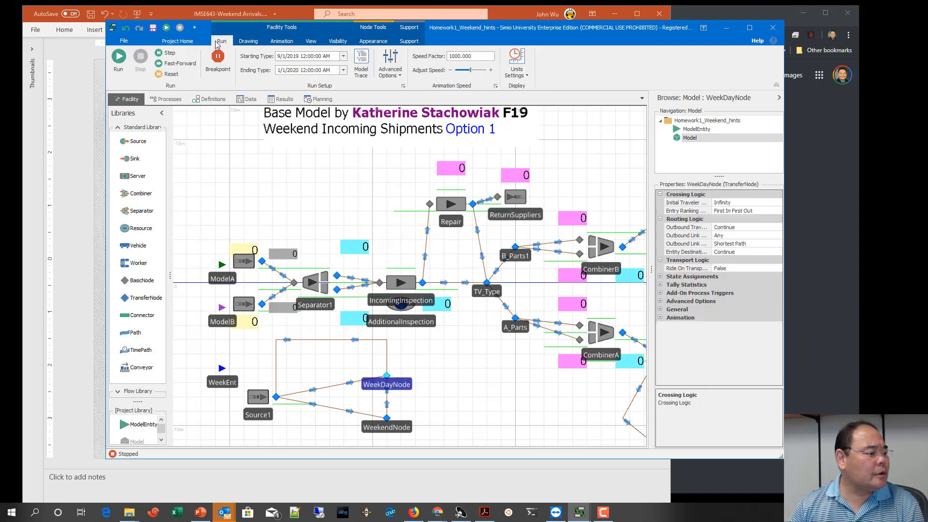
pyautogui.click(219, 58)
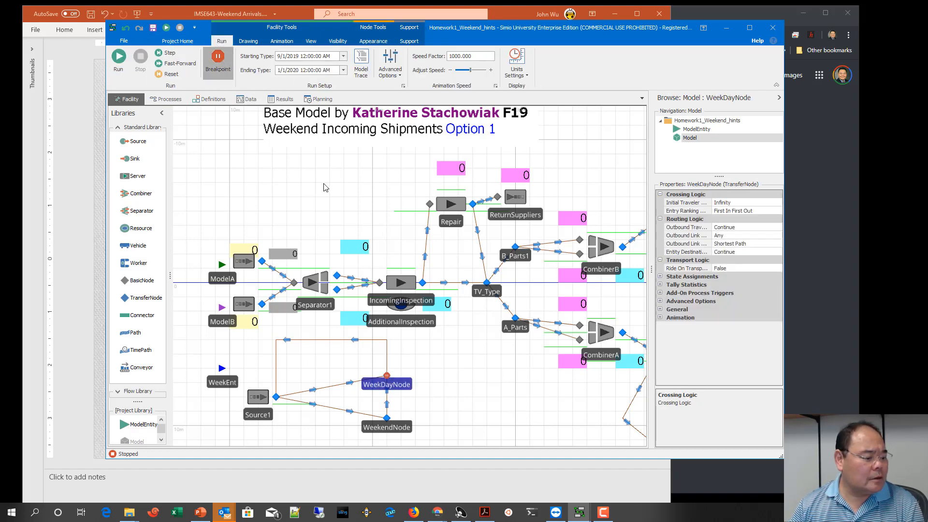
# Step: Fast-forward the simulation through successive WeekDayNode breakpoint stops to check the batch-size labels at each weekday and weekend reset
pyautogui.click(170, 65)
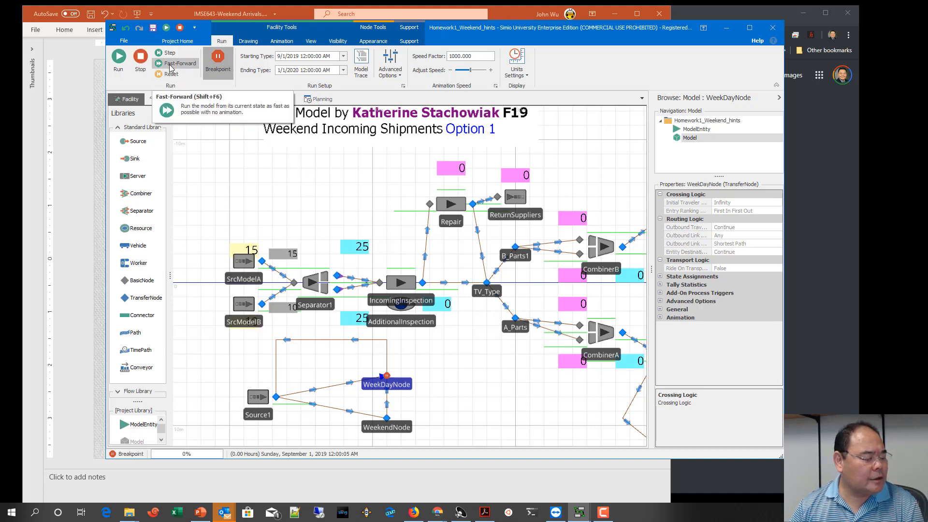
pyautogui.click(170, 65)
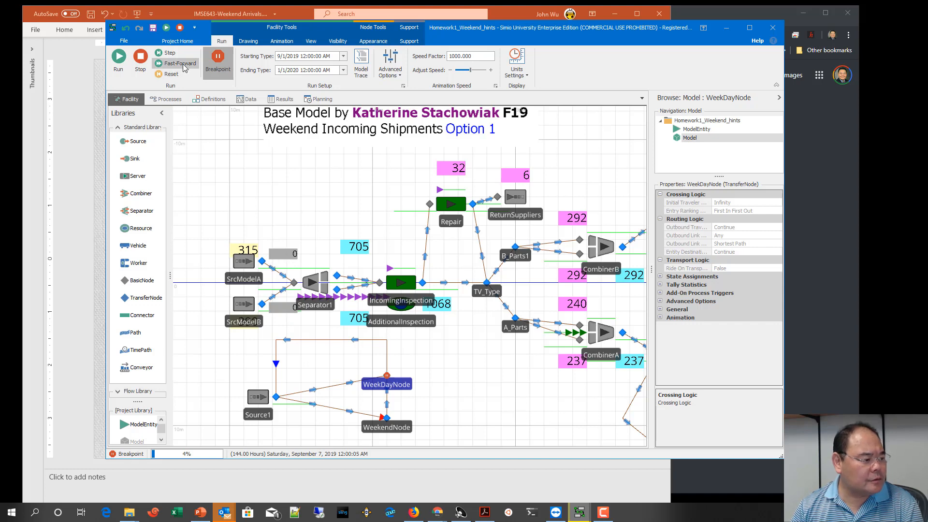
pyautogui.click(174, 63)
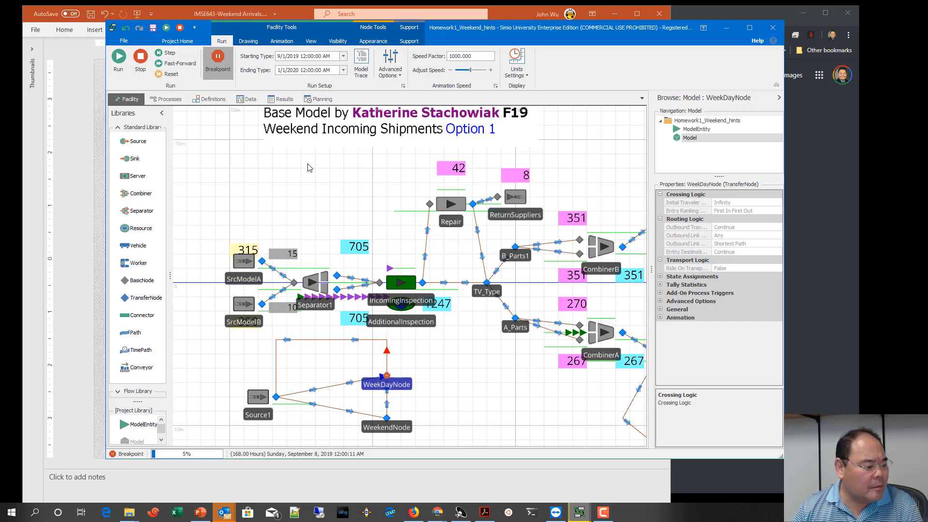
# Step: Switch to PowerPoint to compare the reset times with the Batch Sizes Resetting slide, and return to Simio to stop the run
pyautogui.click(68, 208)
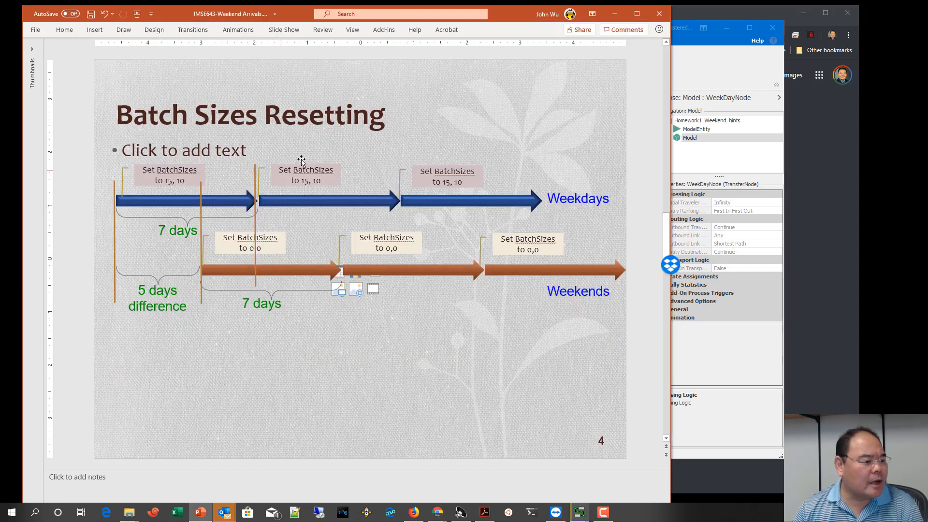
pyautogui.click(702, 82)
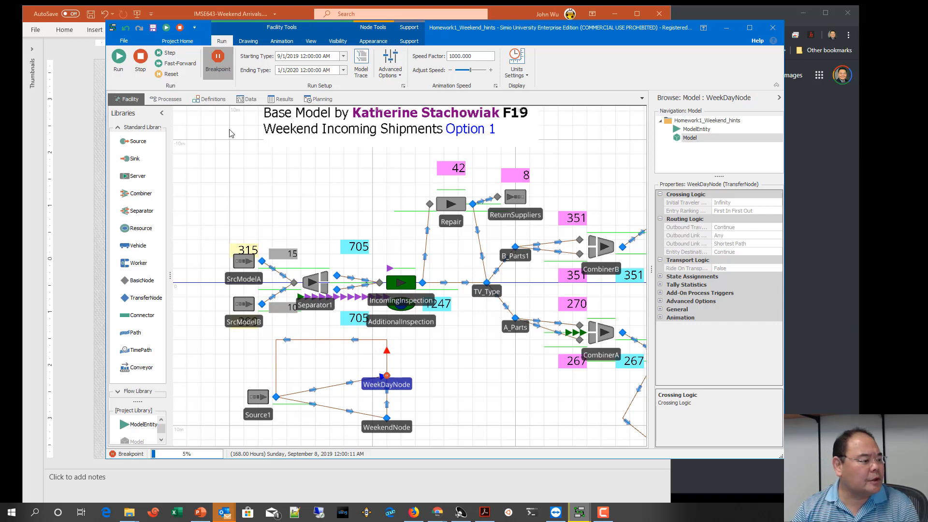
pyautogui.click(141, 57)
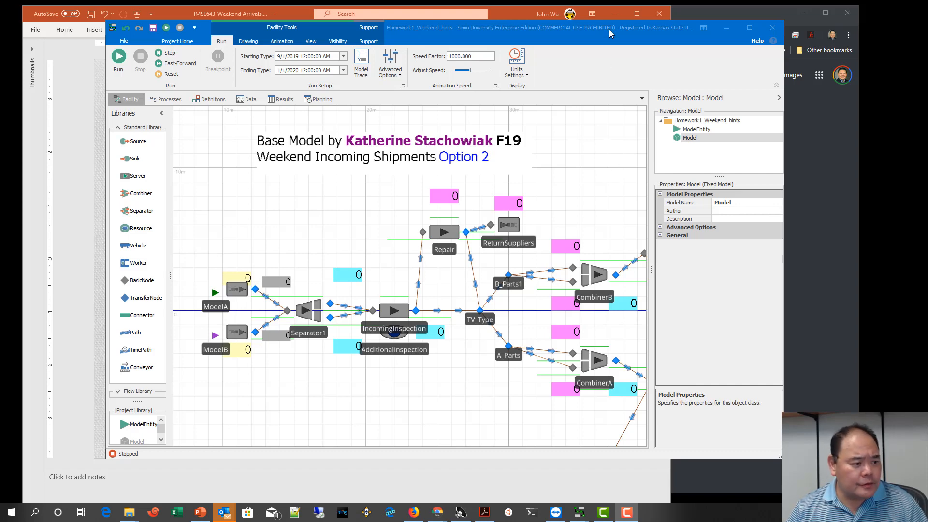
# Step: Switch to PowerPoint to read the Method 2 – Using 2 Timer Elements slide
pyautogui.click(520, 21)
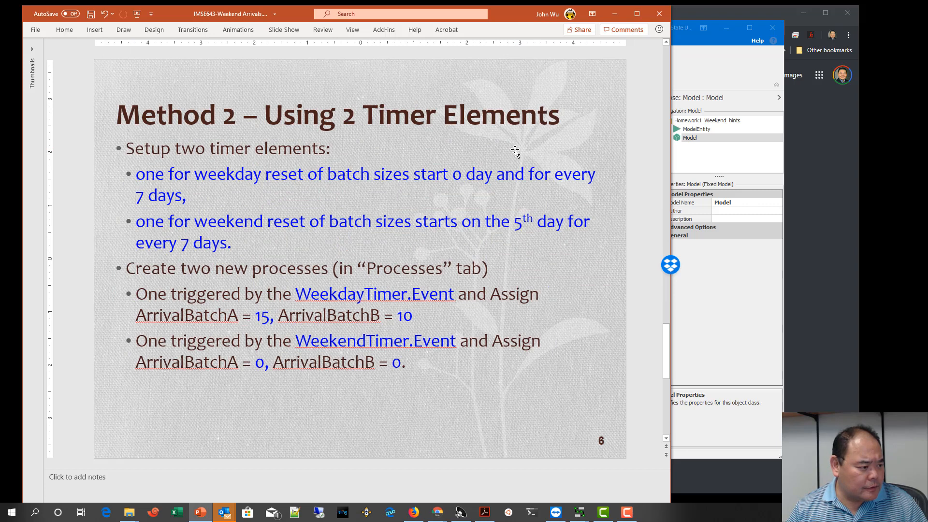
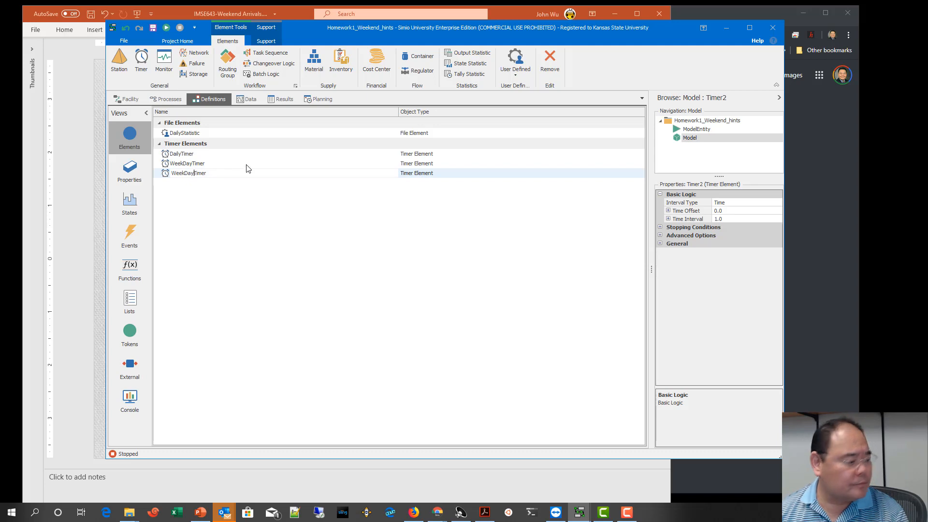
# Step: Complete the name of the newest timer element as WeekendTimer
pyautogui.press('BackSpace')
pyautogui.press('BackSpace')
pyautogui.press('BackSpace')
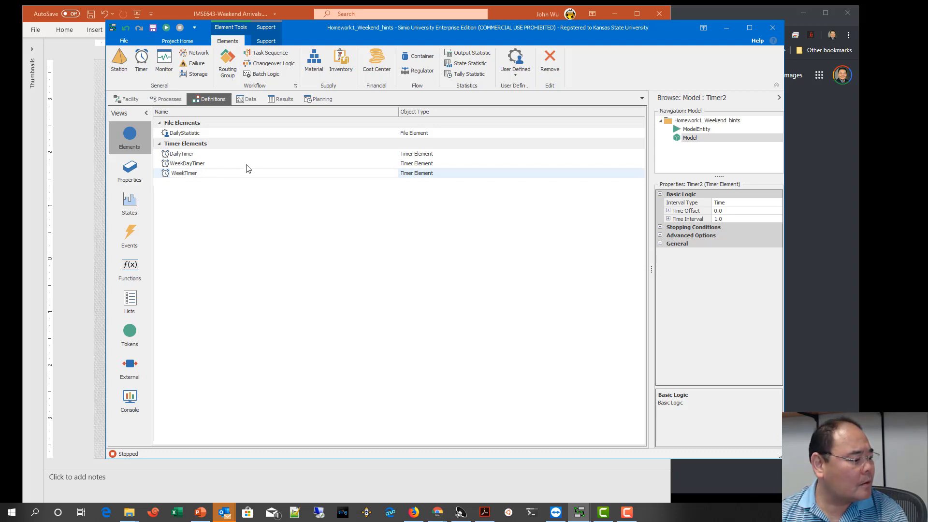
pyautogui.write('end')
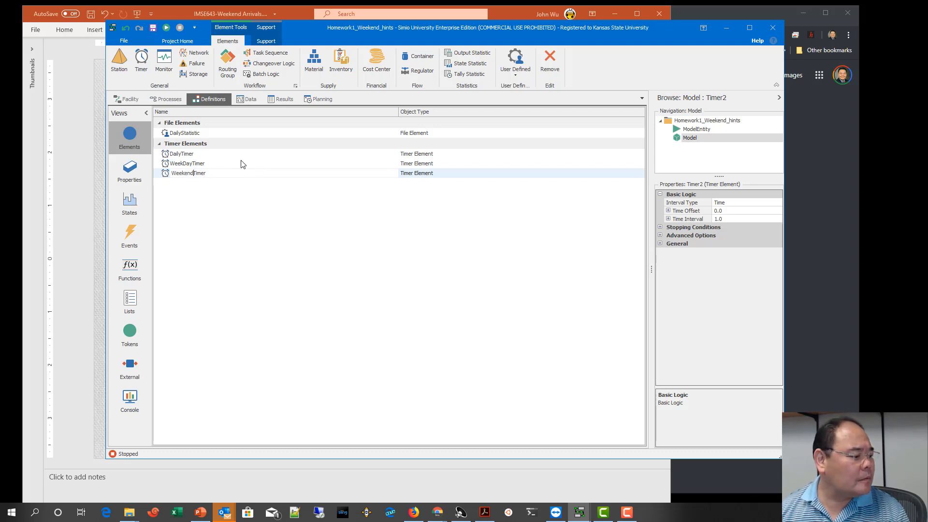
# Step: Set the WeekDayTimer element's time offset to 1 with units of Days
pyautogui.click(240, 165)
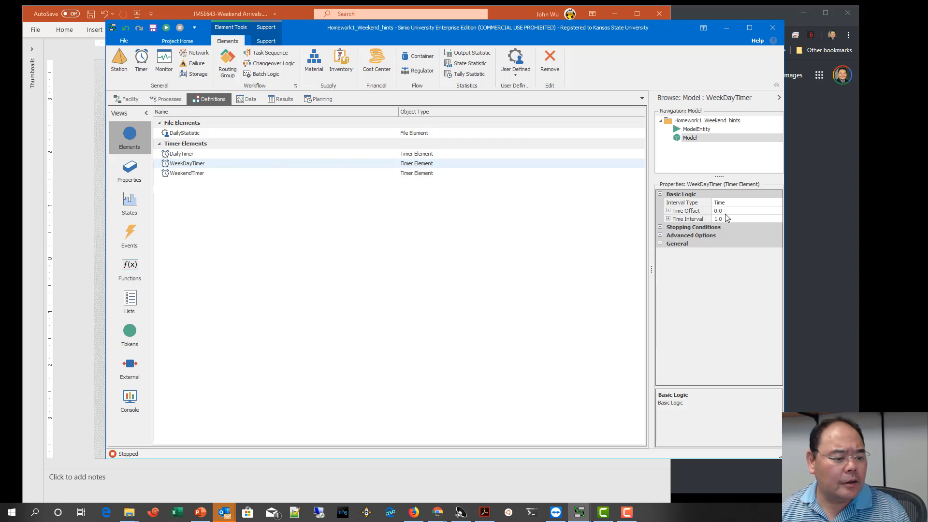
pyautogui.click(669, 211)
pyautogui.click(733, 213)
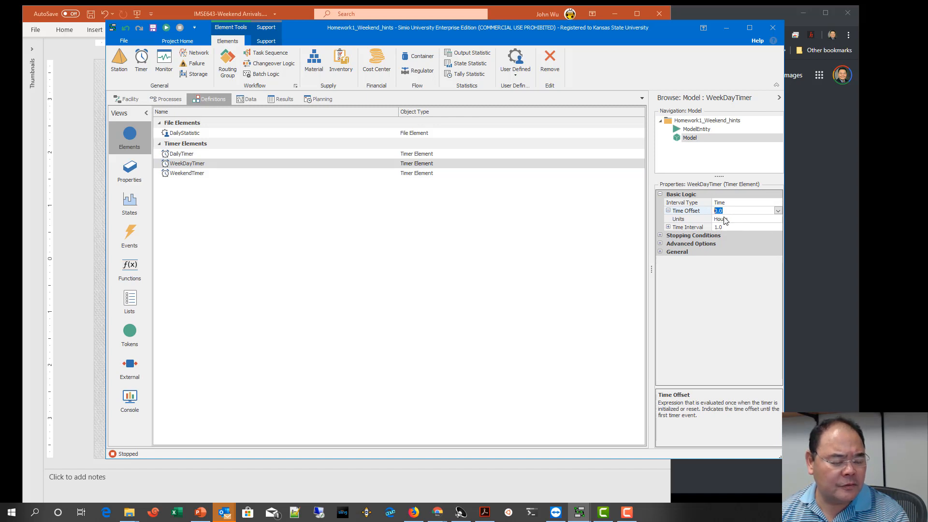
pyautogui.write('1')
pyautogui.click(729, 218)
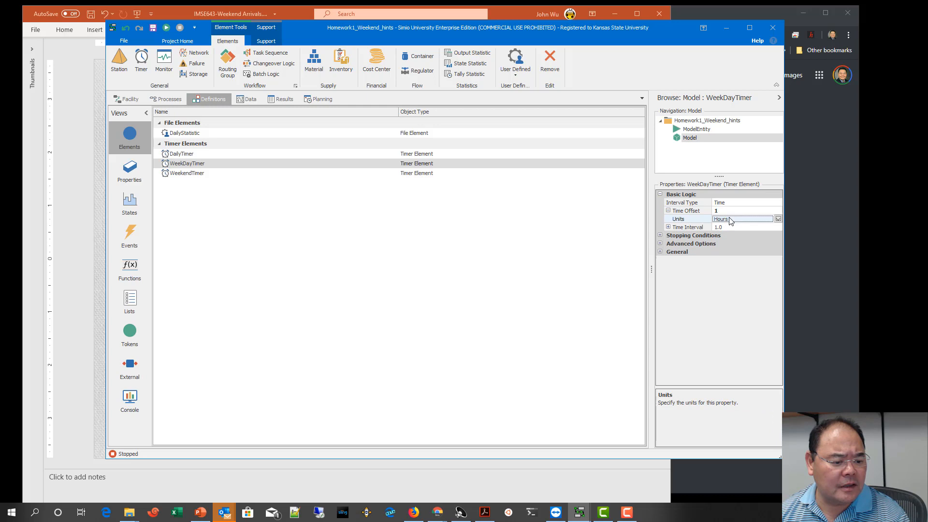
pyautogui.click(776, 219)
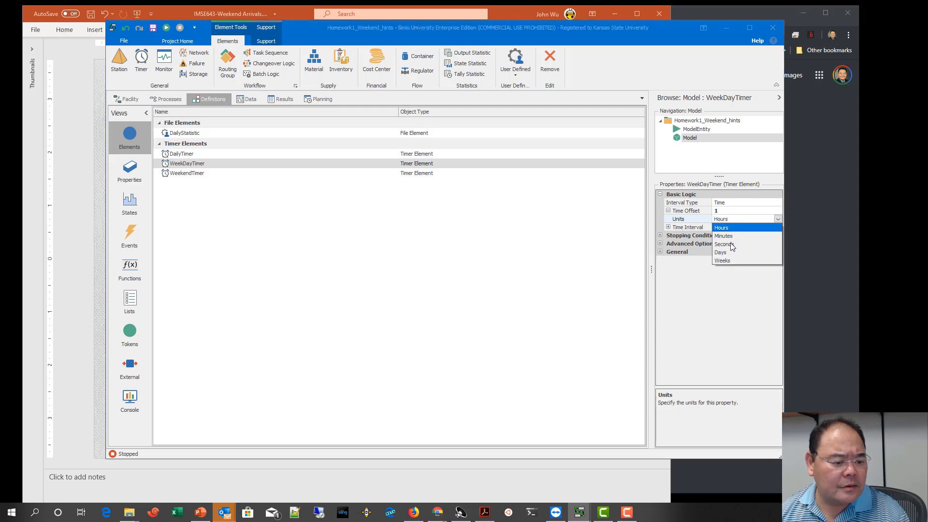
pyautogui.click(725, 253)
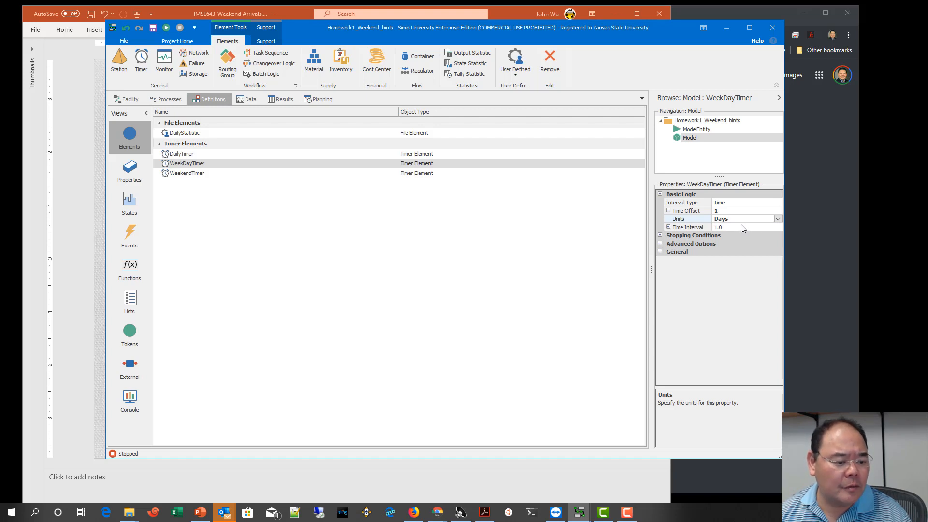
# Step: Set the WeekDayTimer element's time interval to 7 with units of Days
pyautogui.click(741, 225)
pyautogui.moveTo(741, 225); pyautogui.dragTo(713, 228)
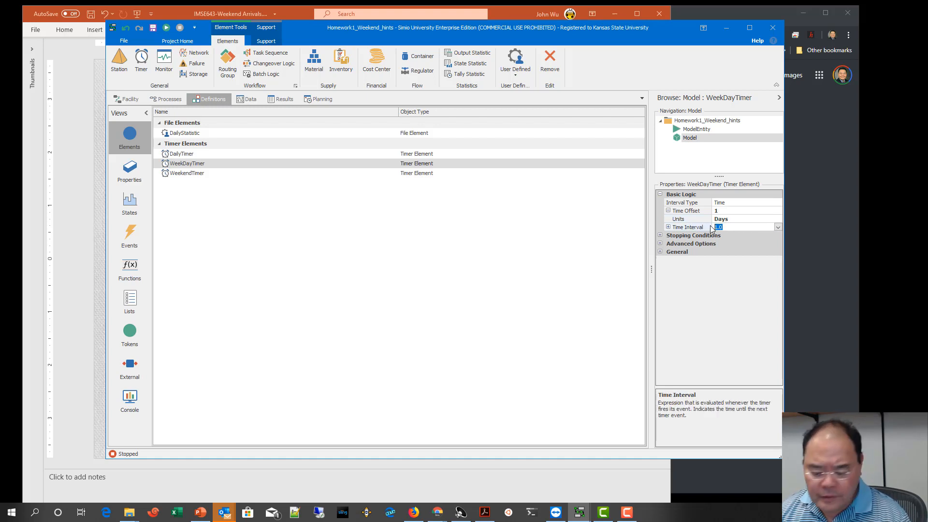
pyautogui.click(670, 227)
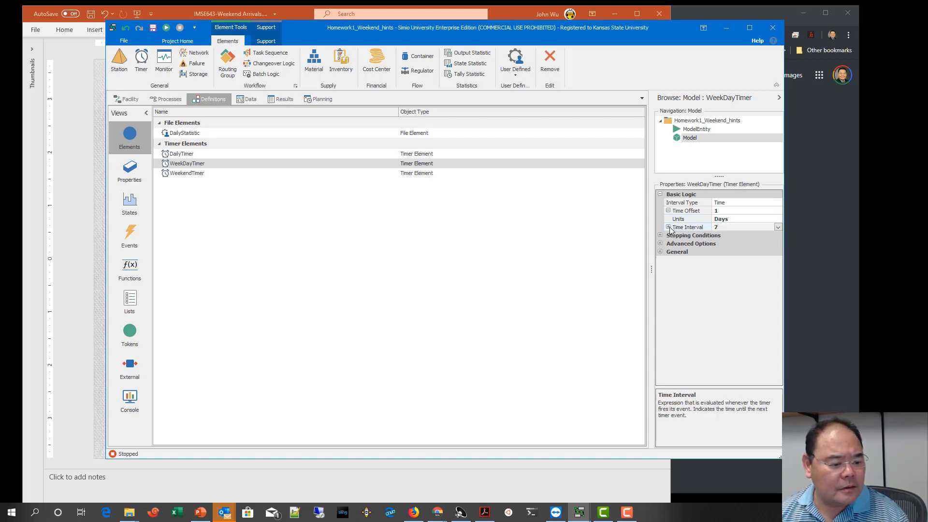
pyautogui.click(767, 227)
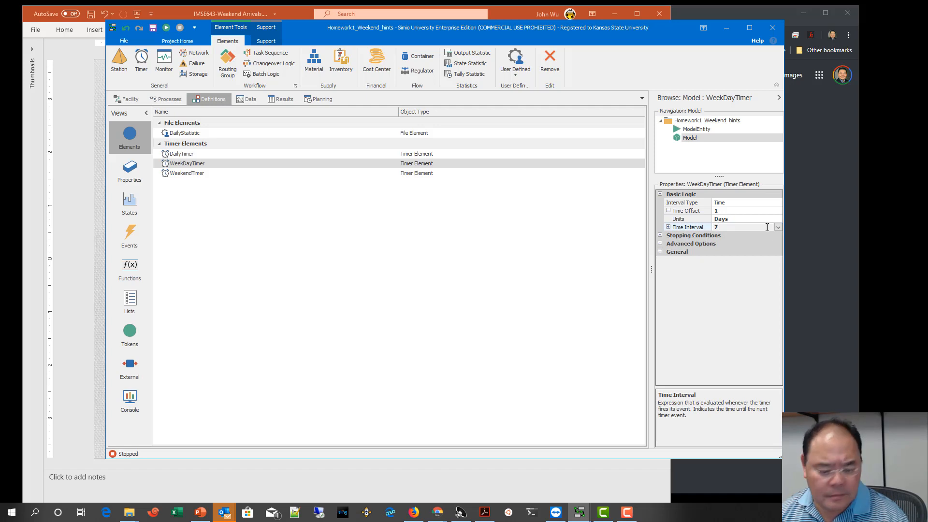
pyautogui.click(669, 227)
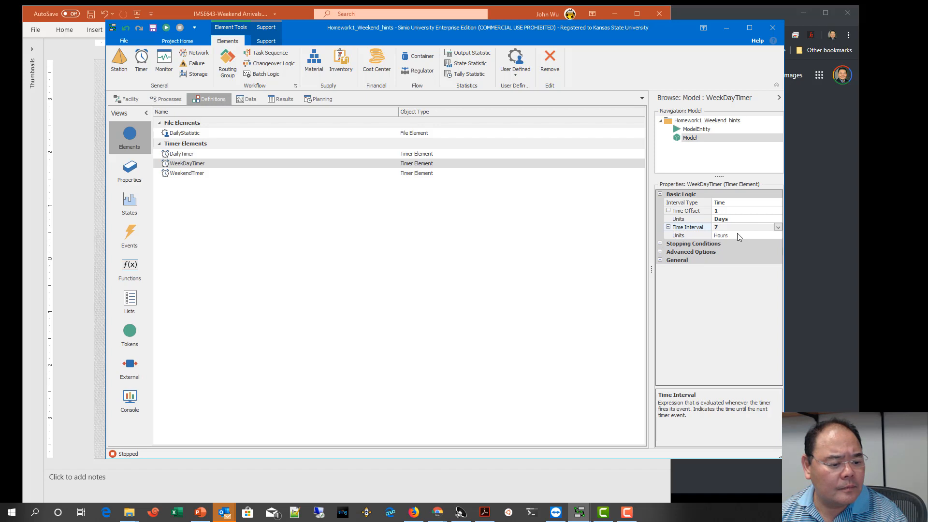
pyautogui.click(738, 236)
pyautogui.click(777, 235)
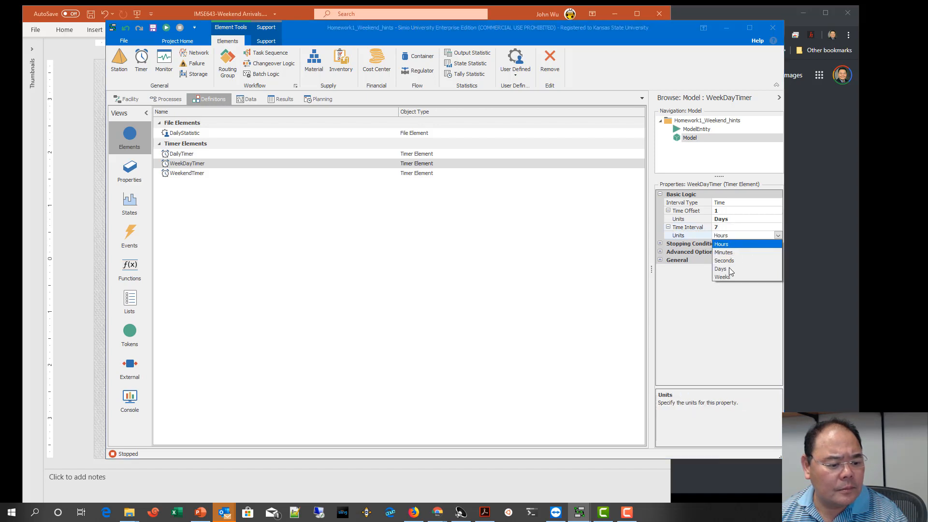
pyautogui.click(727, 270)
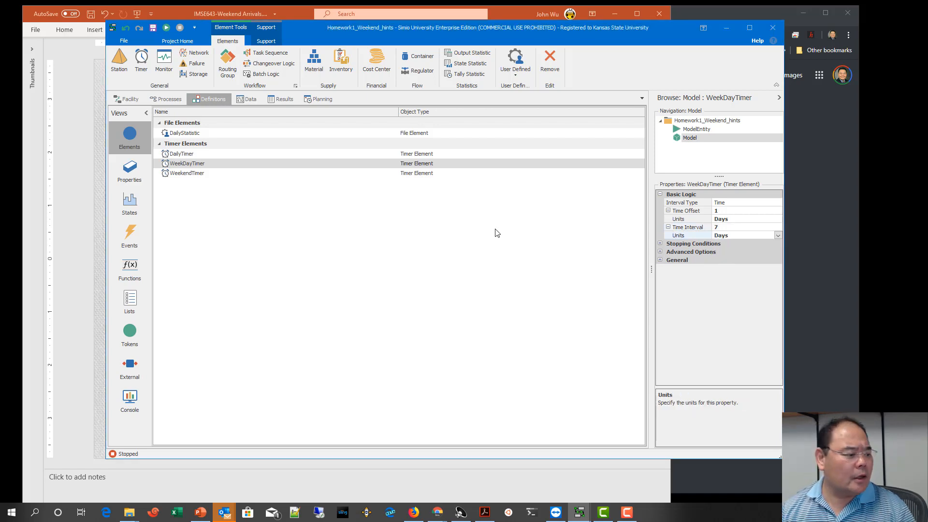
# Step: Set the WeekendTimer element's time offset to 6 with units of Days
pyautogui.click(207, 174)
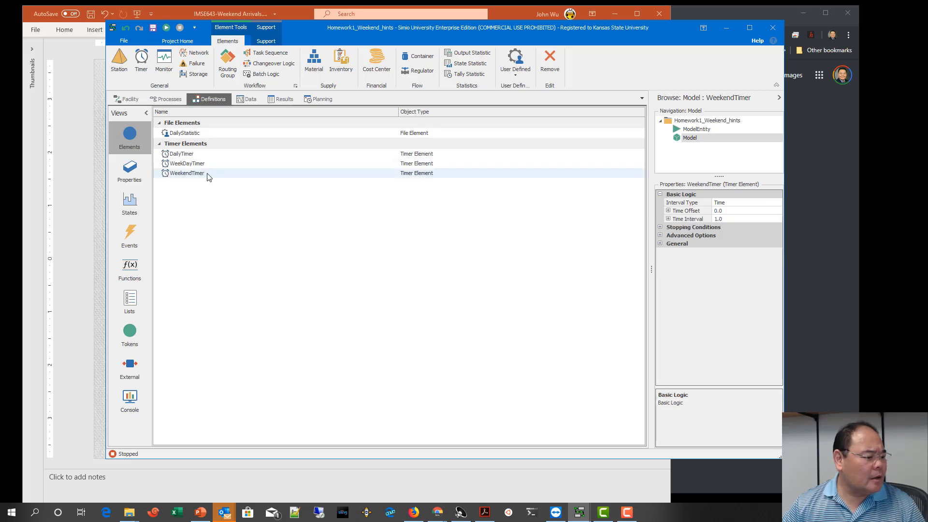
pyautogui.click(669, 211)
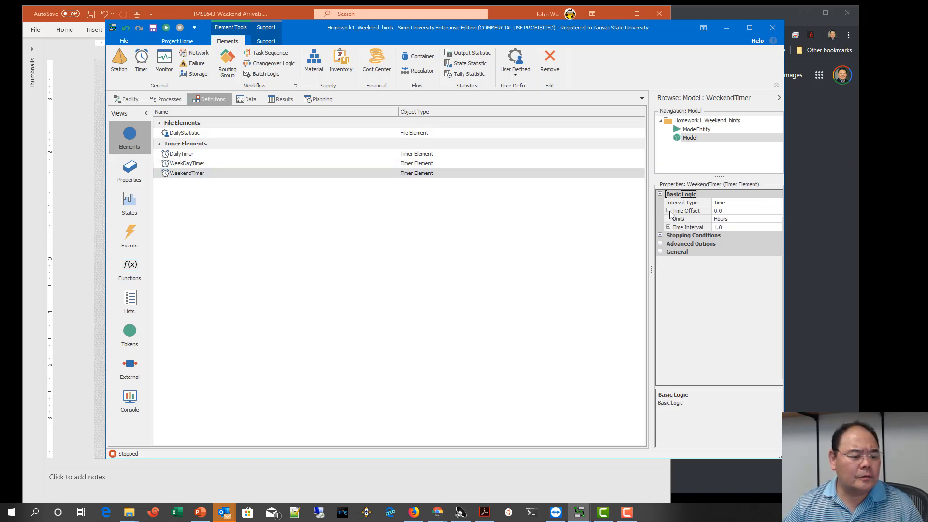
pyautogui.click(729, 212)
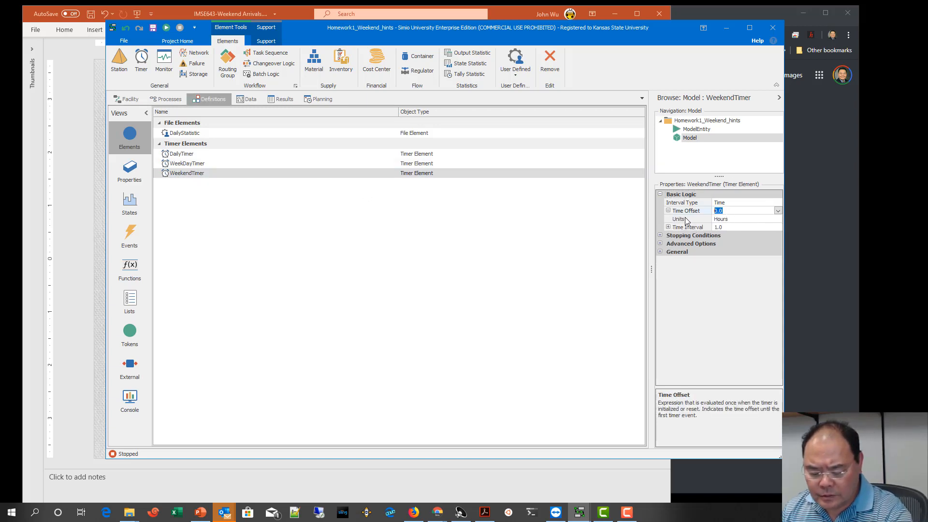
pyautogui.write('6')
pyautogui.click(742, 220)
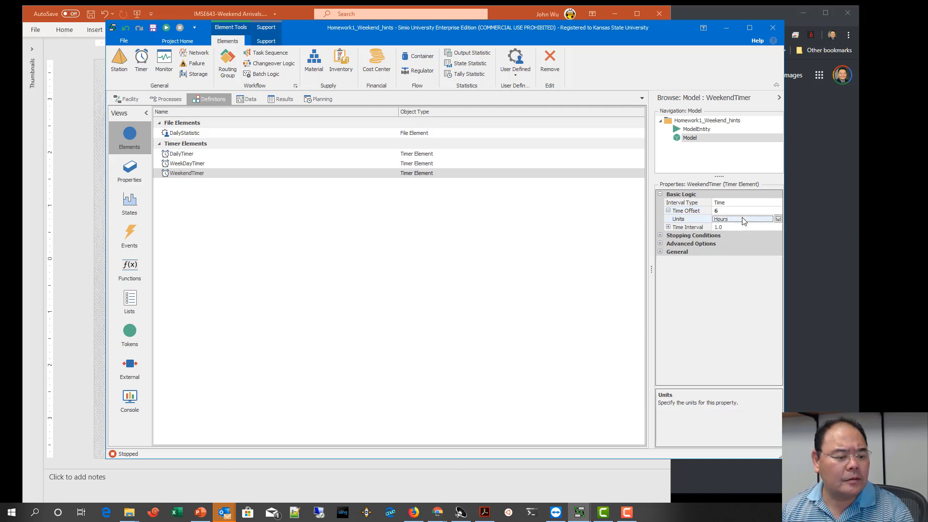
pyautogui.click(777, 220)
pyautogui.click(724, 252)
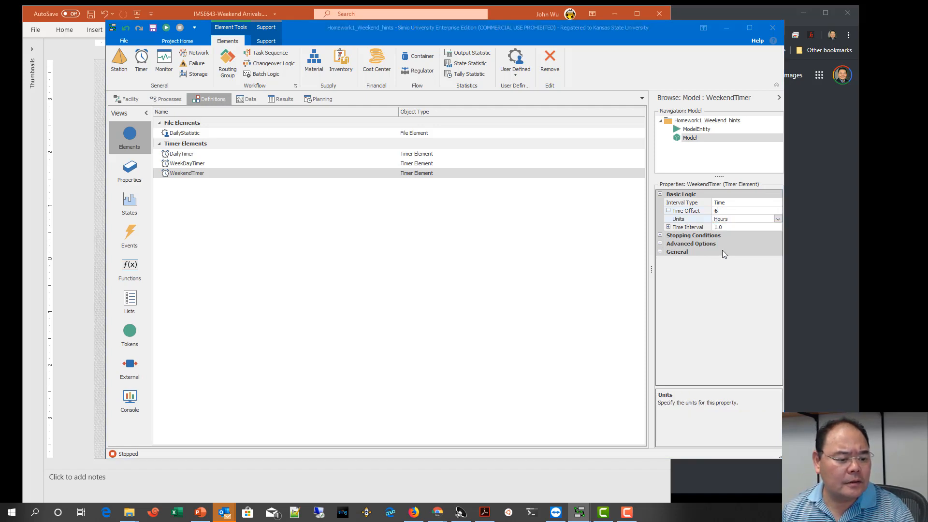
# Step: Set the WeekendTimer element's time interval to 7 with units of Days
pyautogui.click(732, 227)
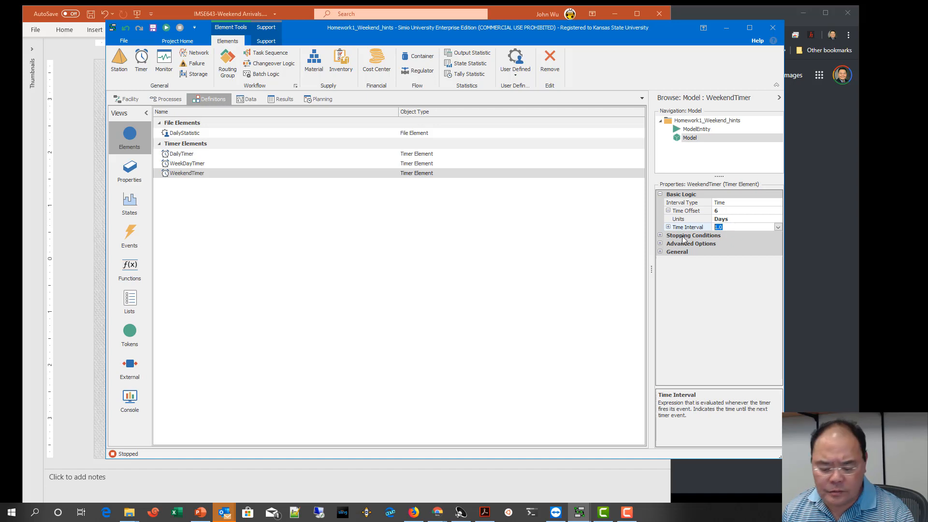
pyautogui.write('7')
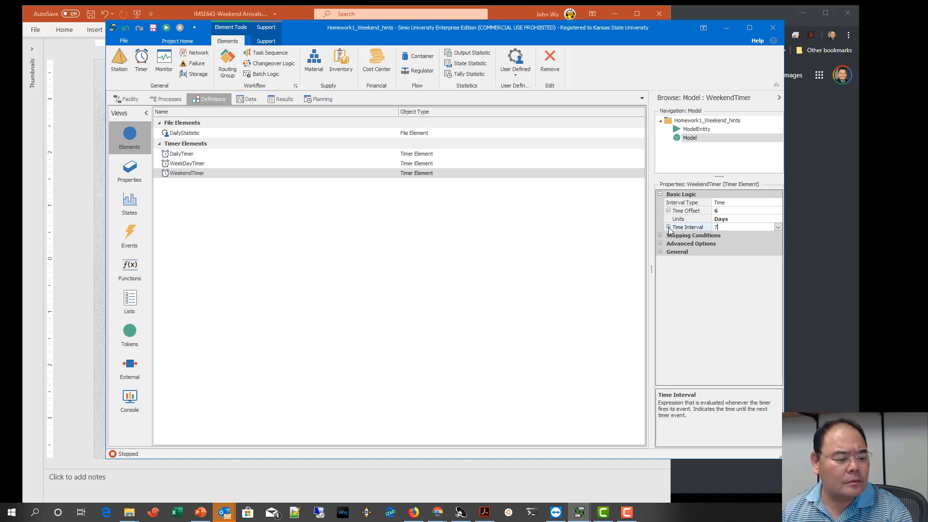
pyautogui.click(668, 227)
pyautogui.click(669, 228)
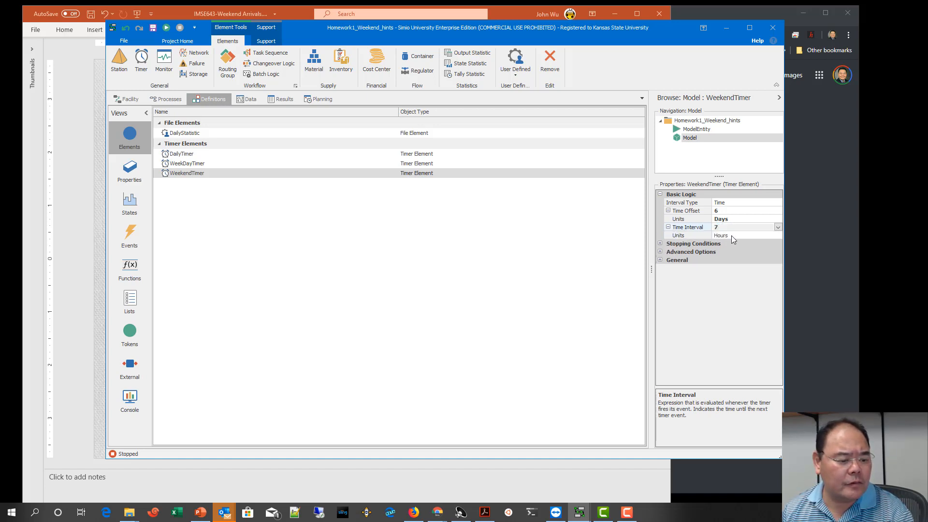
pyautogui.click(754, 236)
pyautogui.click(778, 236)
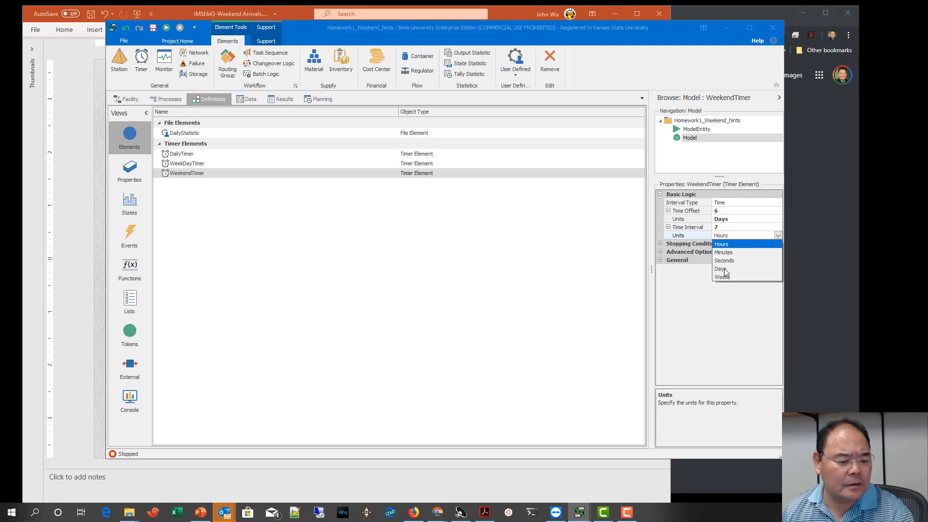
pyautogui.click(725, 269)
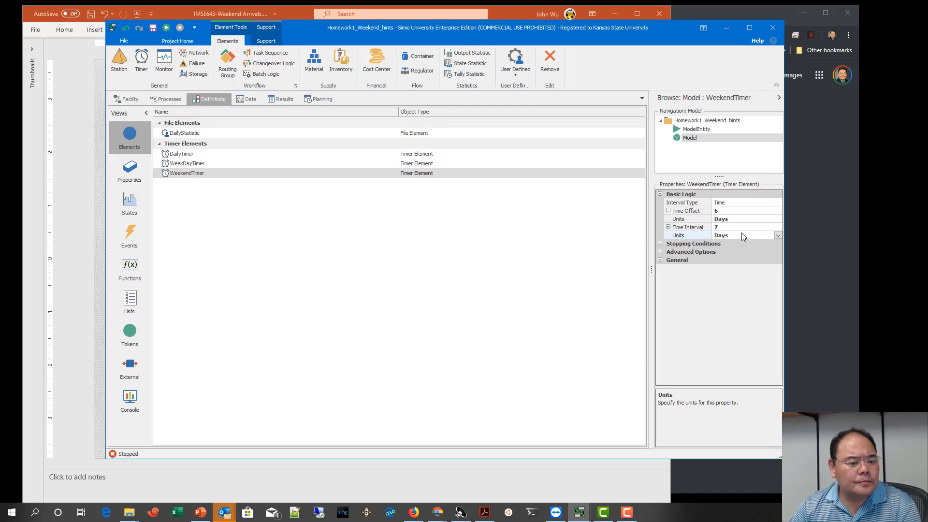
# Step: Change the WeekendTimer element's time offset to 7 days
pyautogui.doubleClick(716, 210)
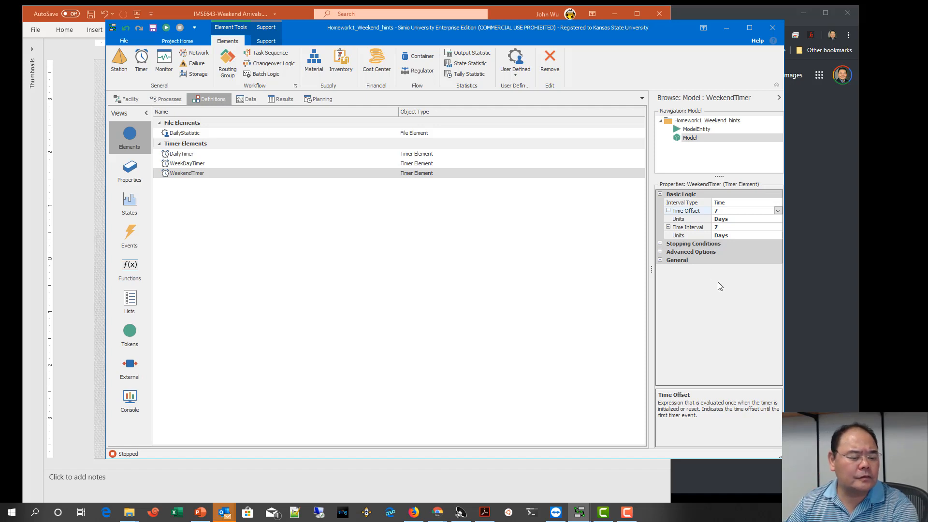
pyautogui.press('Return')
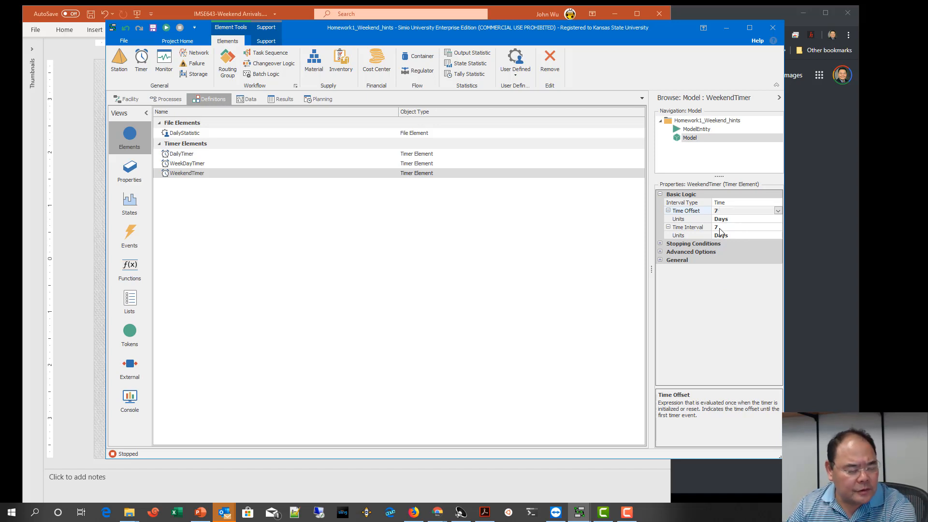
pyautogui.click(452, 261)
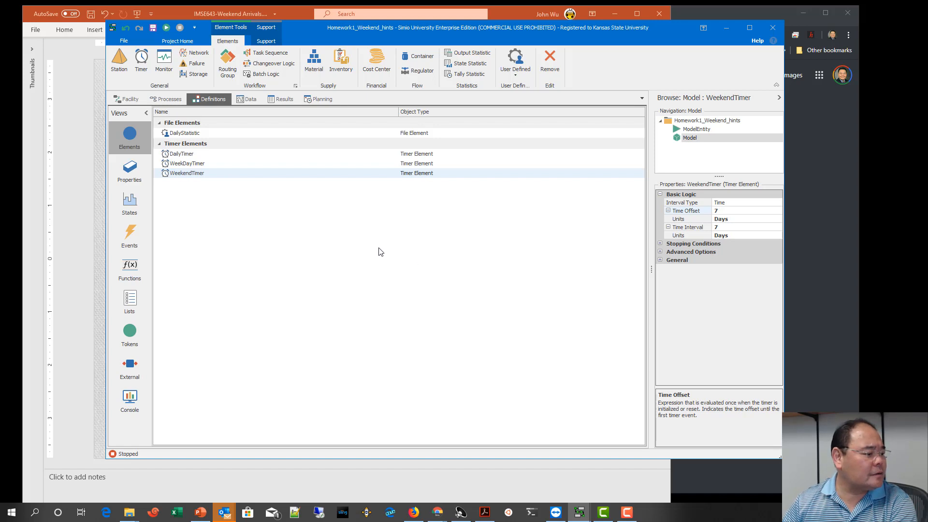
pyautogui.click(311, 173)
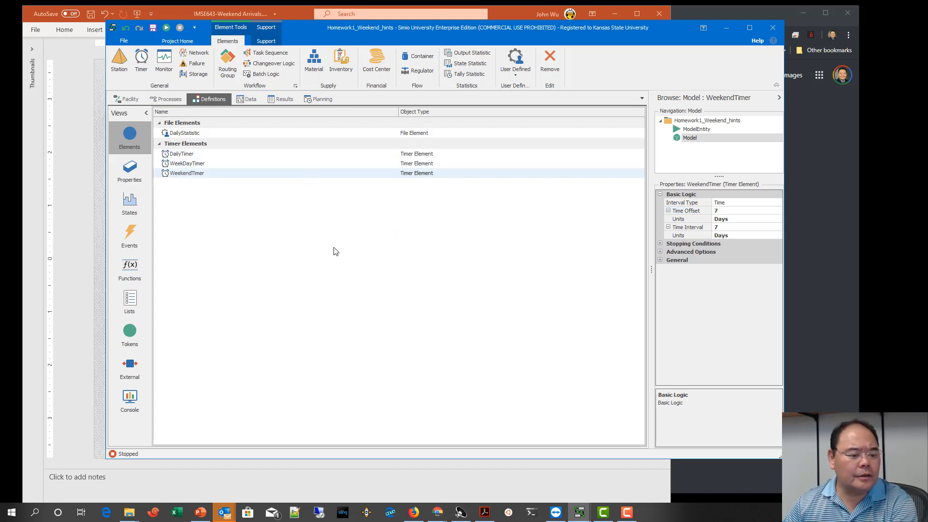
# Step: Check the weekday and weekend dates in the Windows calendar for September 2019, and return to the model's timer elements
pyautogui.click(888, 513)
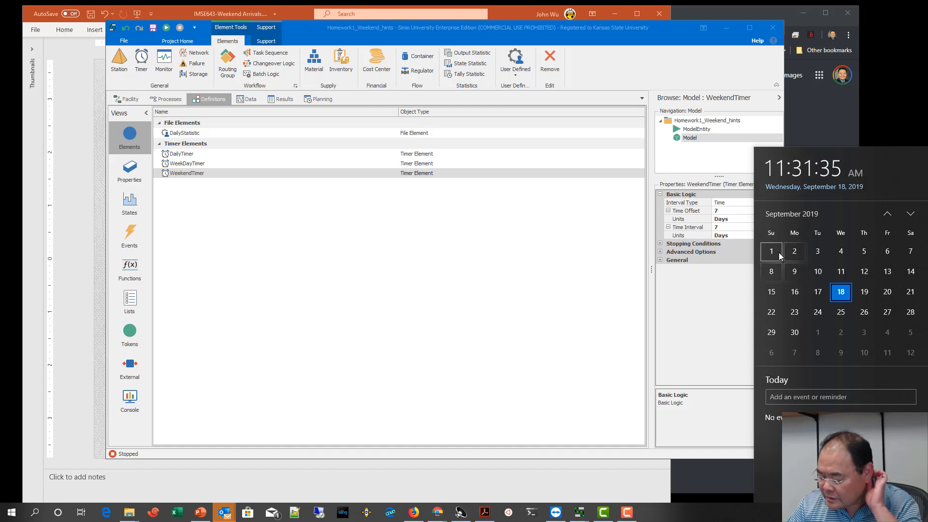
pyautogui.click(697, 274)
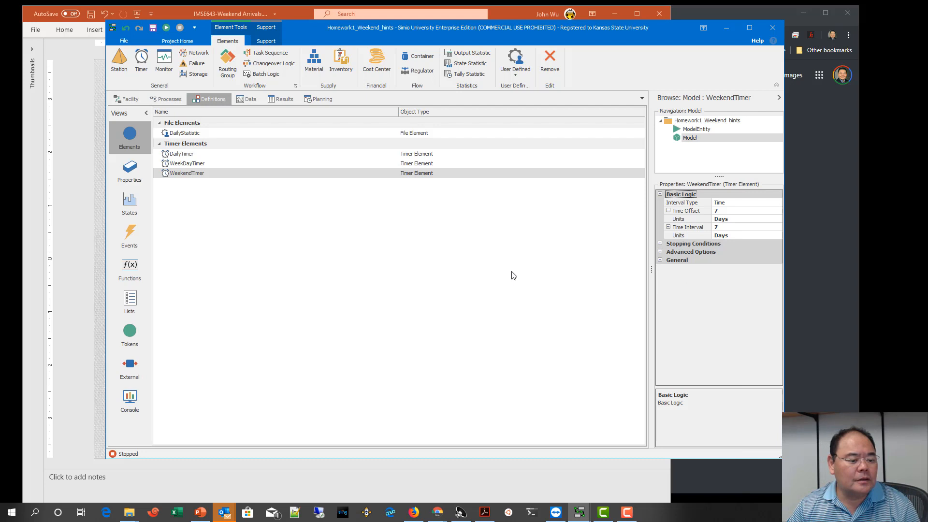
pyautogui.click(403, 258)
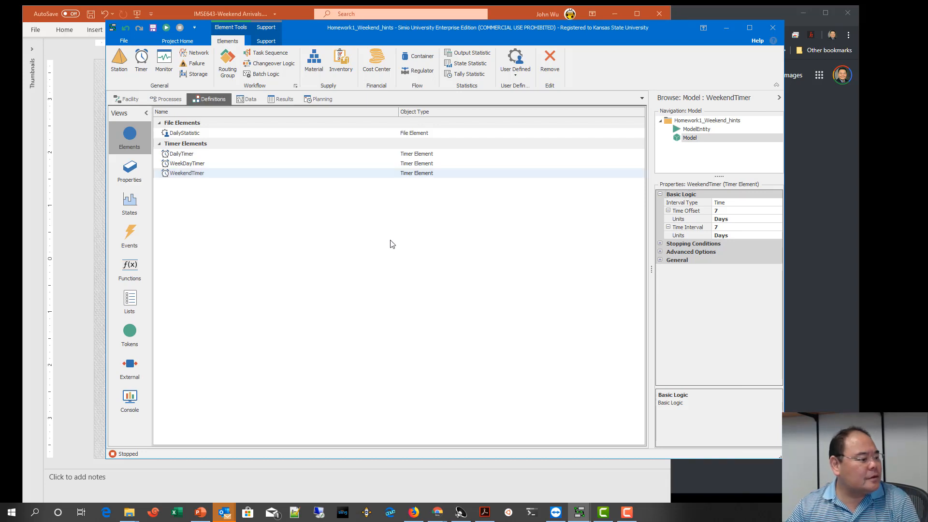
# Step: Create two new empty processes in the model below DailyProductionReport
pyautogui.click(167, 99)
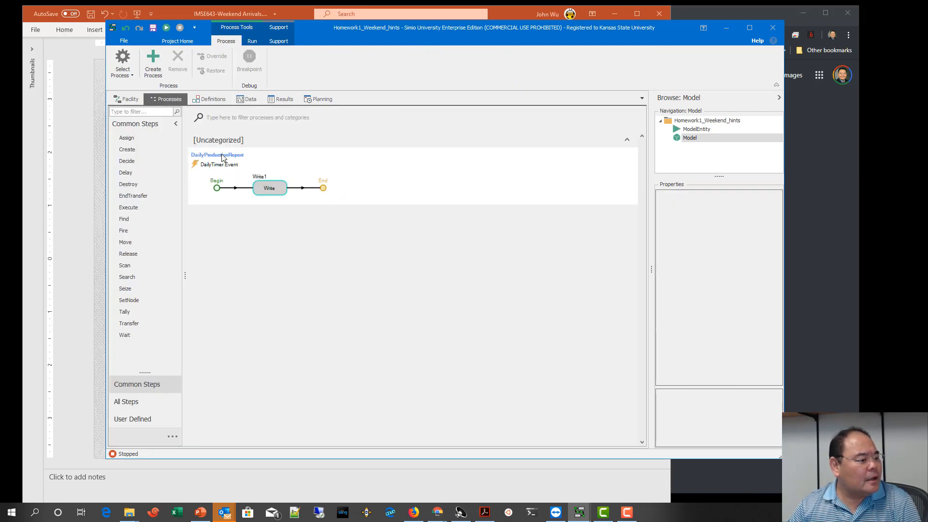
pyautogui.click(155, 66)
pyautogui.click(157, 66)
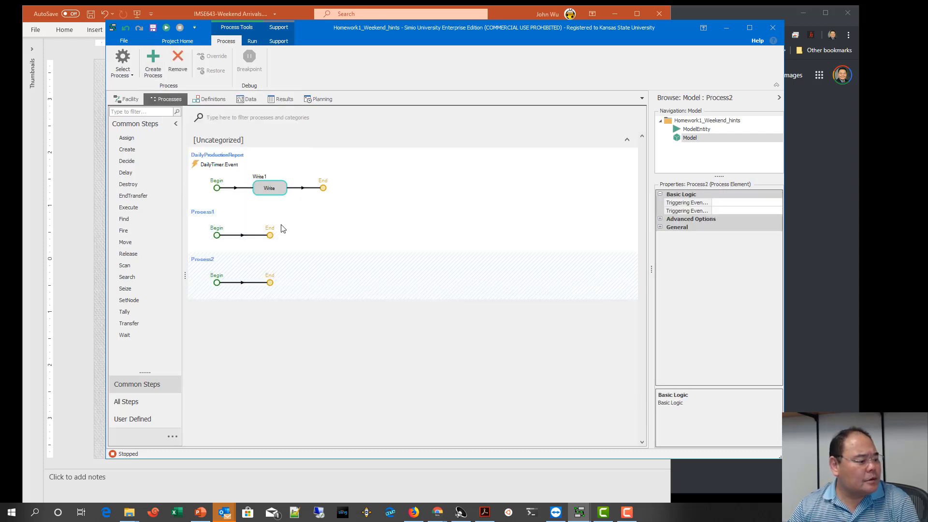
# Step: Rename Process1 as WeekdayBatches
pyautogui.click(236, 211)
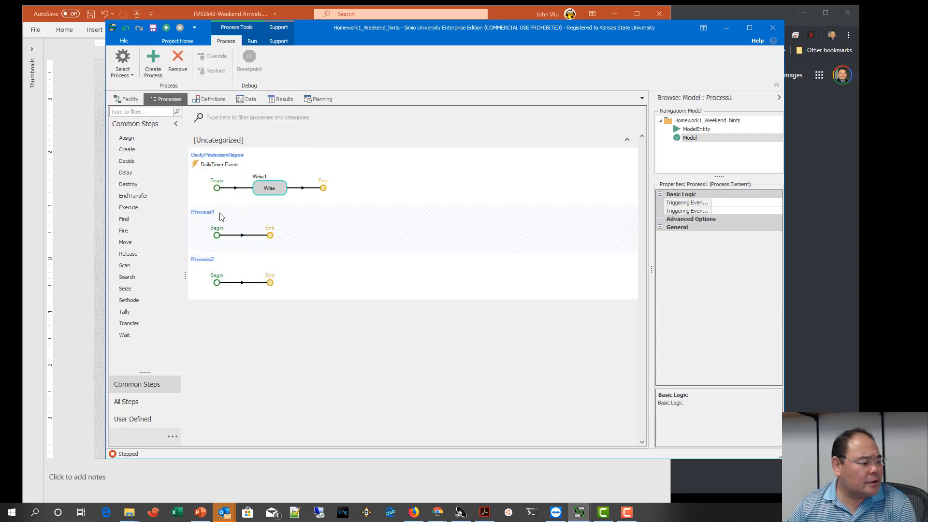
pyautogui.rightClick(220, 217)
pyautogui.click(261, 255)
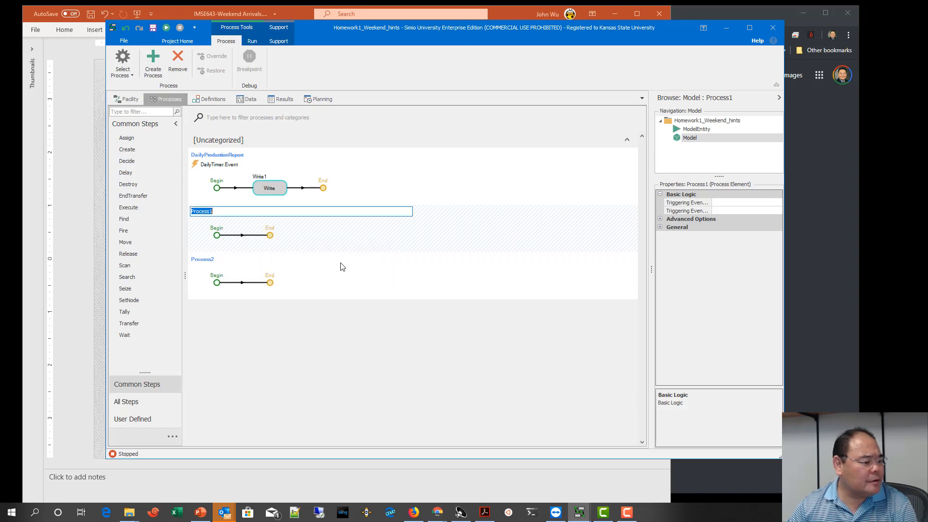
pyautogui.write('We')
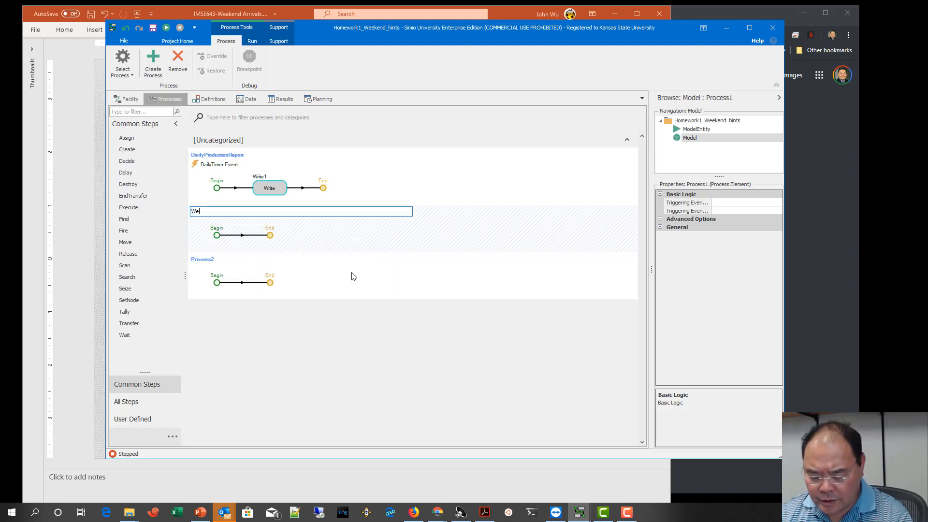
pyautogui.write('ekdayBatches')
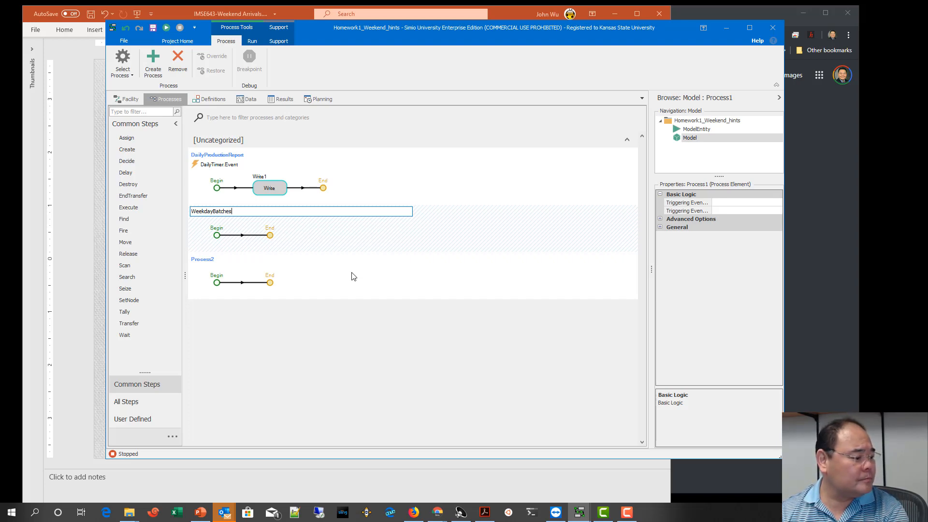
pyautogui.press('Return')
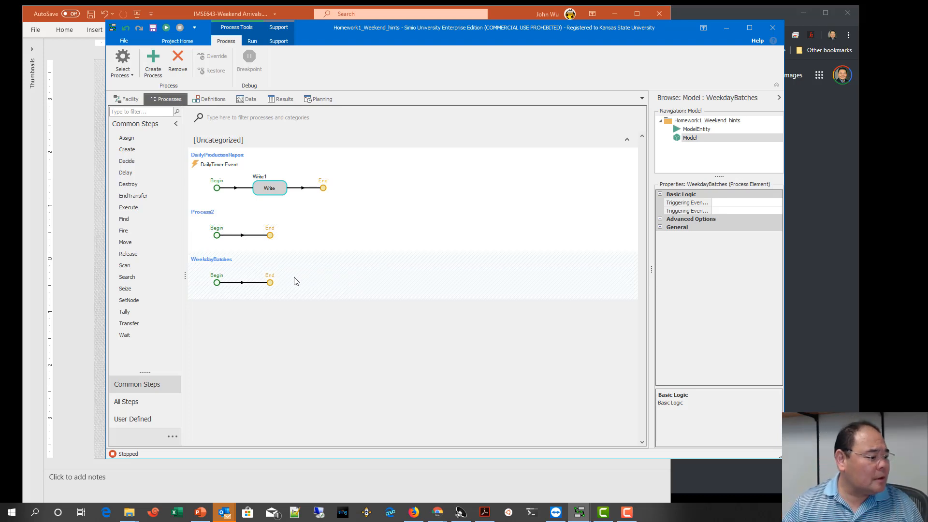
# Step: Rename Process2 as WeekendBatches
pyautogui.click(248, 236)
pyautogui.rightClick(246, 225)
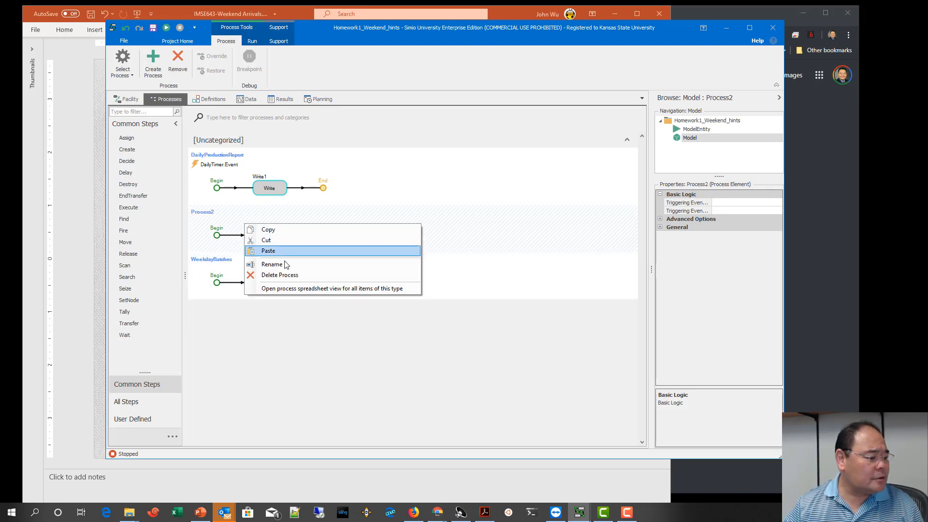
pyautogui.click(263, 265)
pyautogui.write('WeekendBatches')
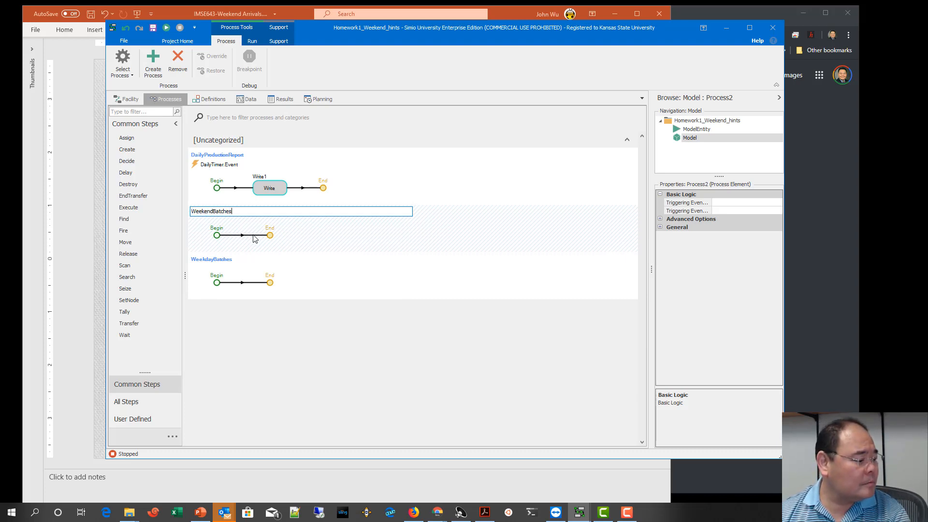
pyautogui.press('Return')
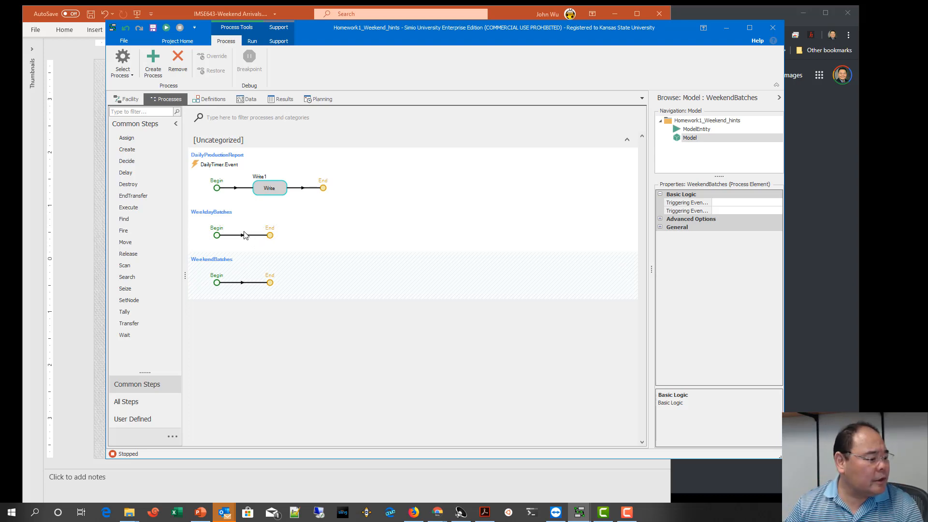
# Step: Set the triggering event of the WeekdayBatches process to WeekDayTimer.Event
pyautogui.click(244, 235)
pyautogui.click(752, 205)
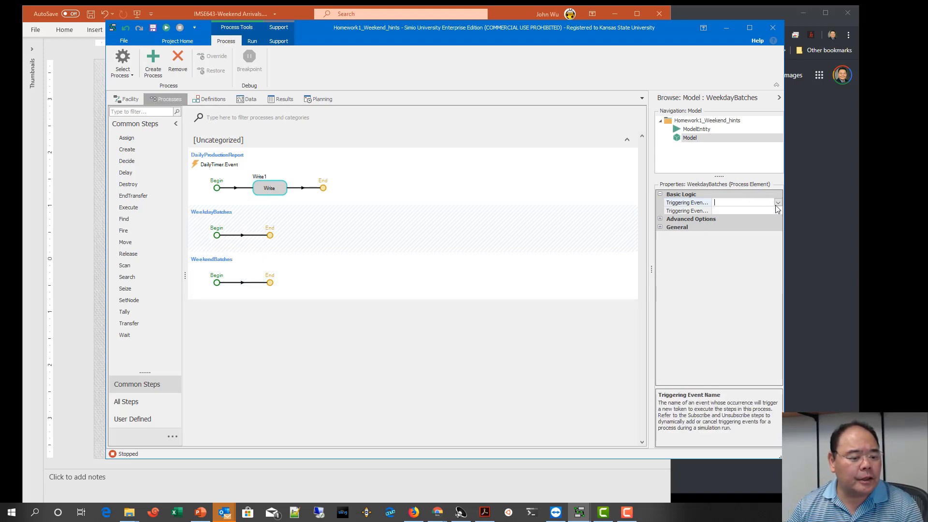
pyautogui.click(778, 203)
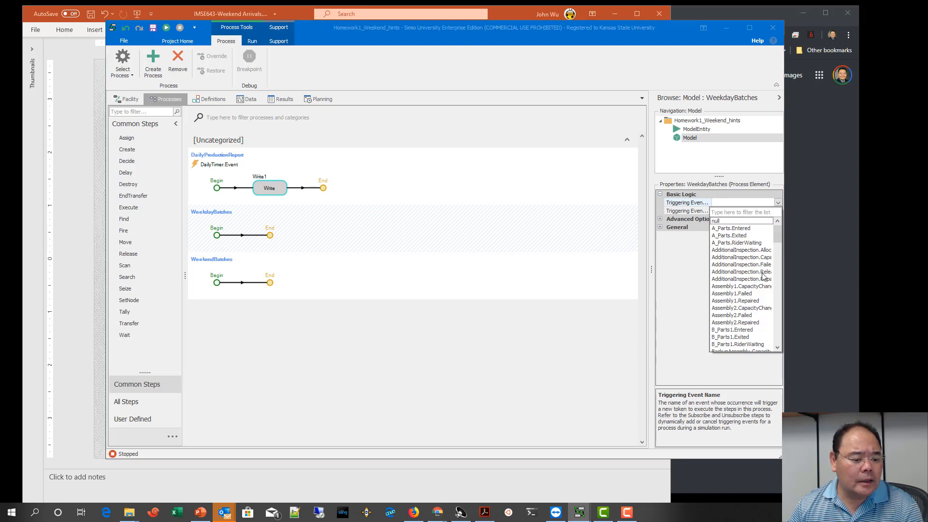
pyautogui.scroll(-1, 755, 319)
pyautogui.scroll(-15, 755, 319)
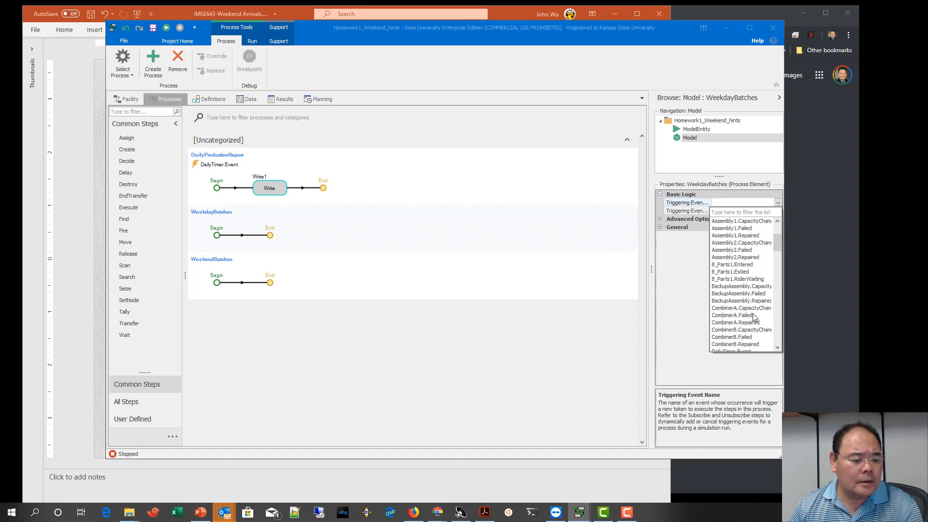
pyautogui.scroll(-12, 756, 317)
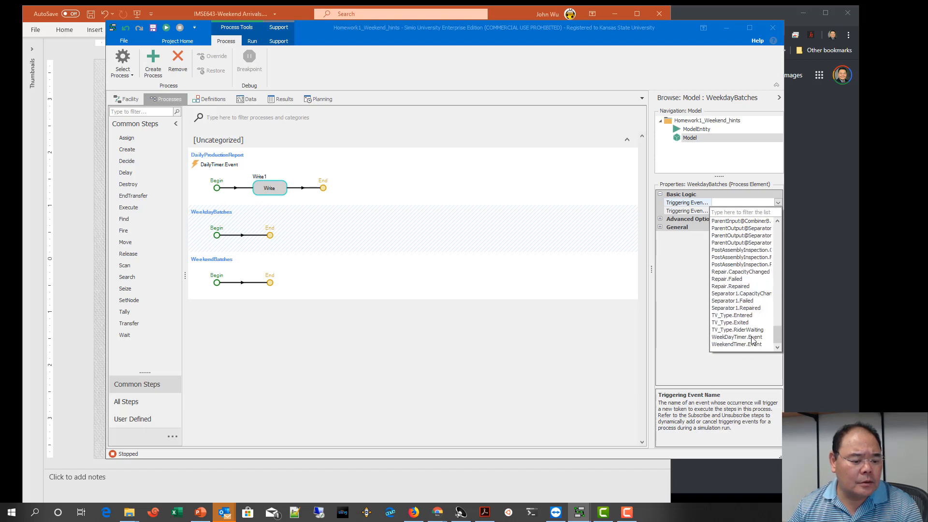
pyautogui.click(755, 337)
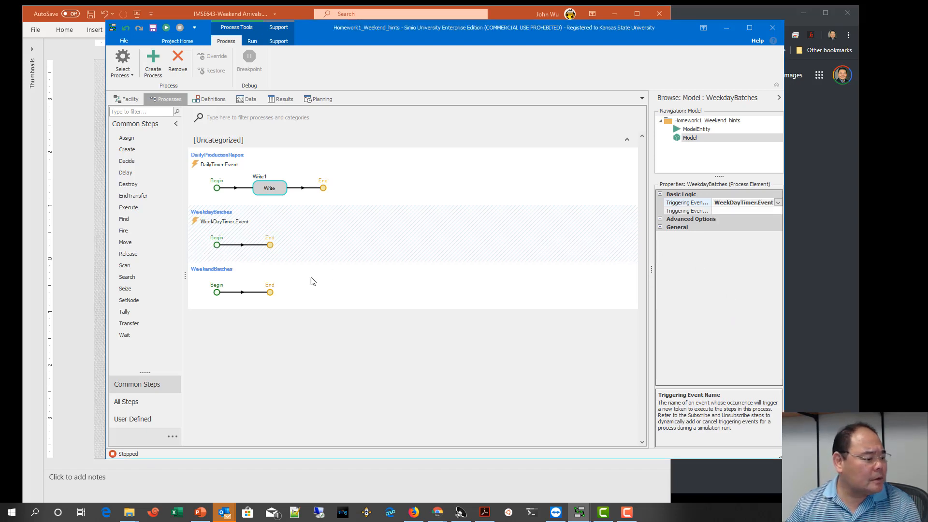
# Step: Set the triggering event of the WeekendBatches process to WeekendTimer.Event
pyautogui.click(259, 292)
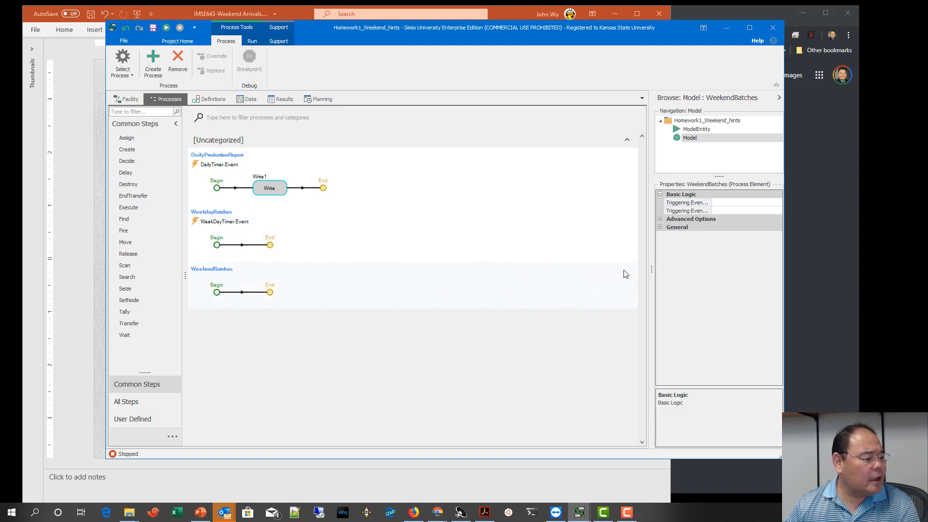
pyautogui.click(771, 203)
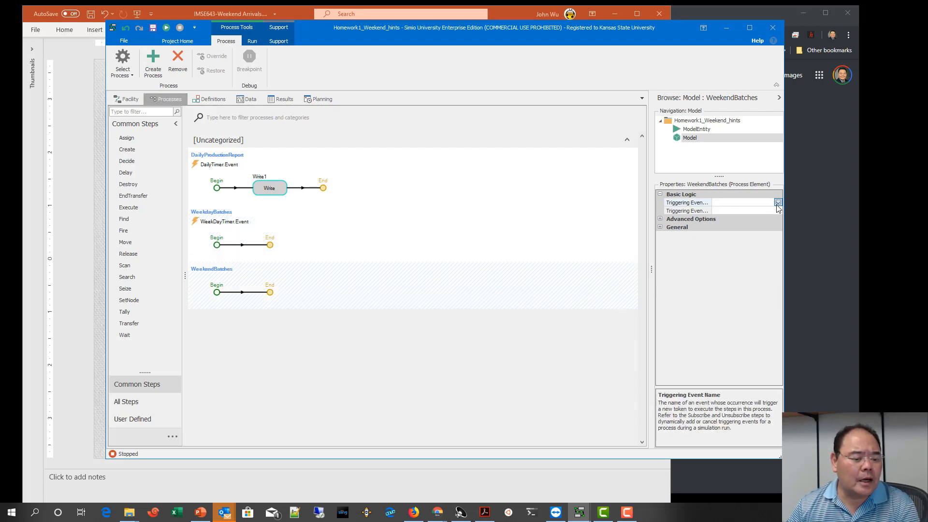
pyautogui.click(777, 203)
pyautogui.scroll(-5, 761, 322)
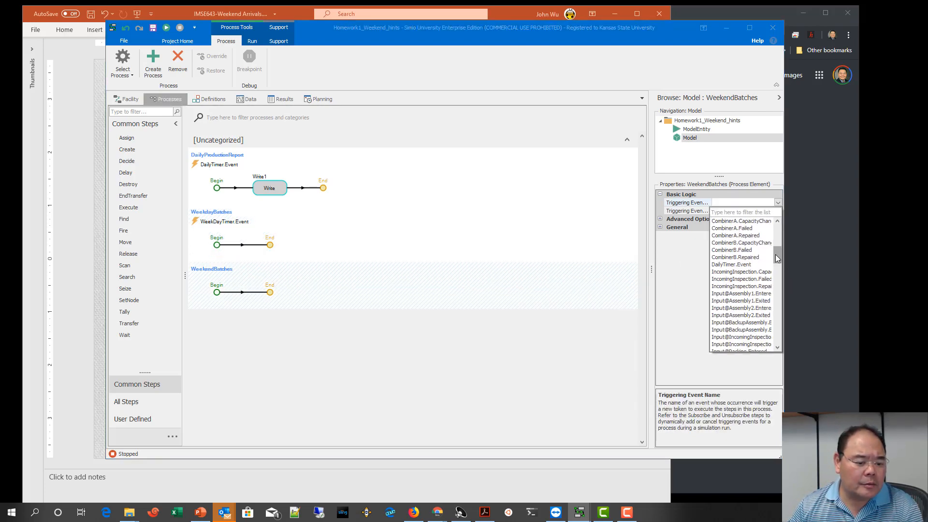
pyautogui.moveTo(778, 257); pyautogui.dragTo(794, 357)
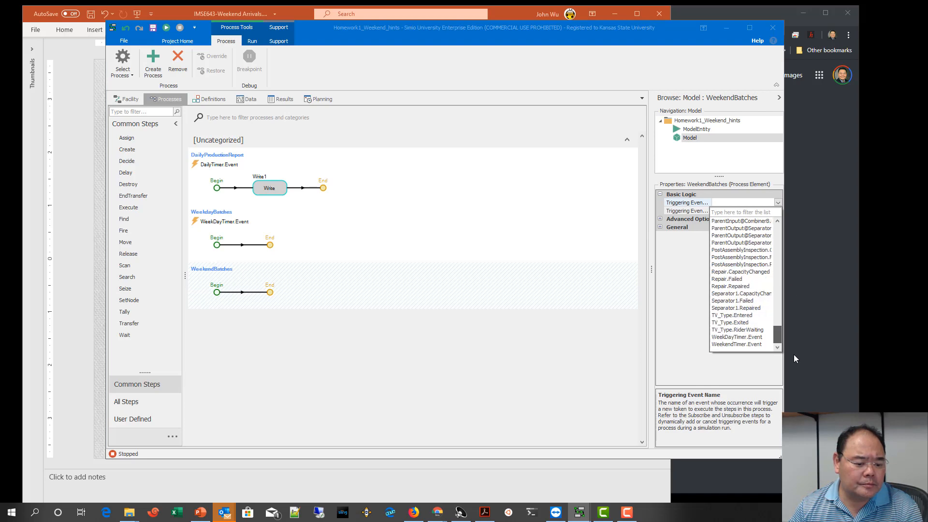
pyautogui.click(758, 344)
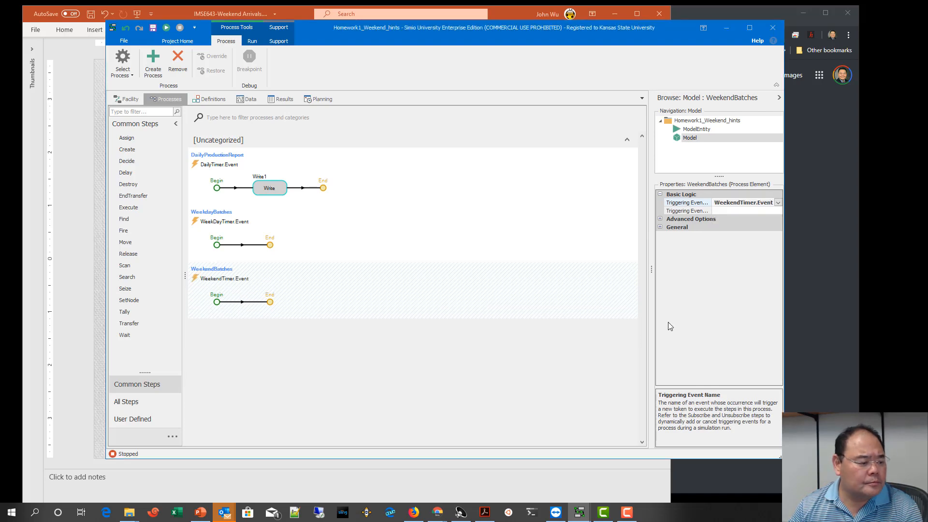
# Step: Add an Assign step to the WeekdayBatches process and rename it AssignBatchA
pyautogui.click(255, 252)
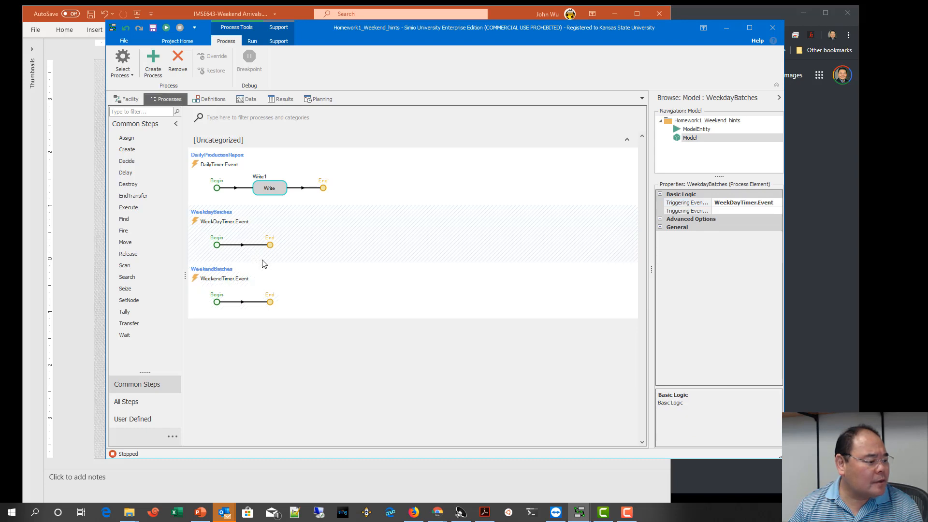
pyautogui.moveTo(143, 141); pyautogui.dragTo(264, 247)
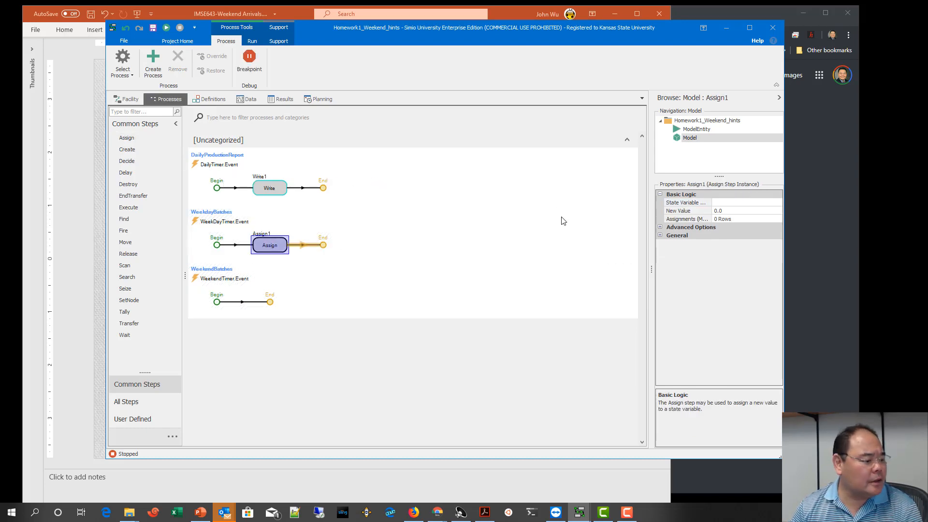
pyautogui.click(269, 234)
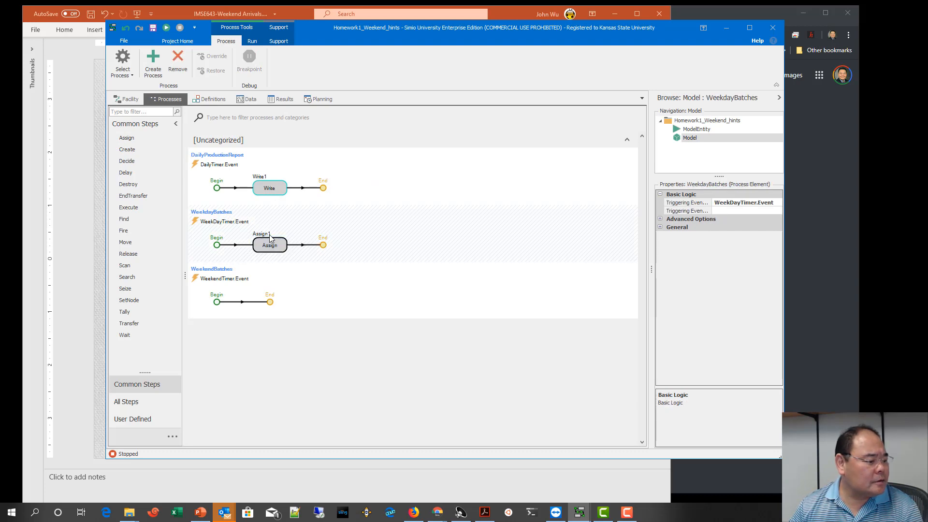
pyautogui.rightClick(266, 242)
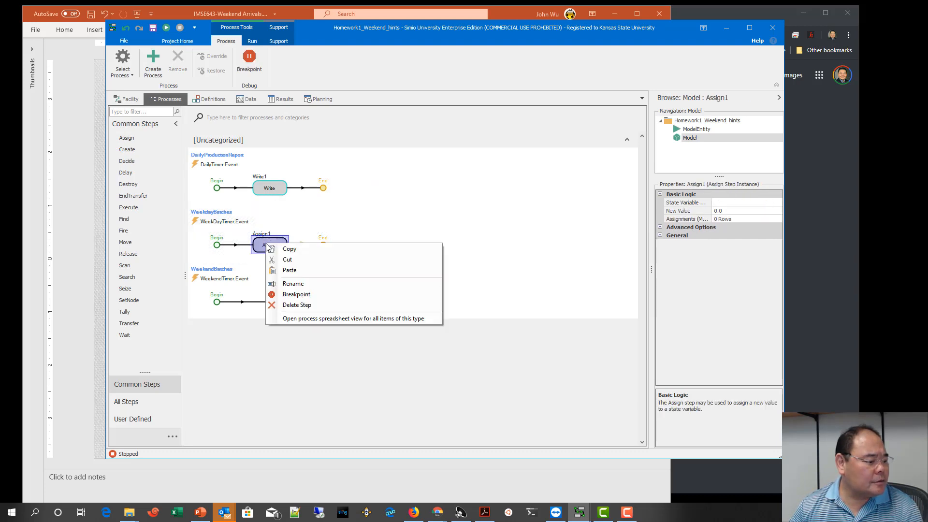
pyautogui.click(305, 284)
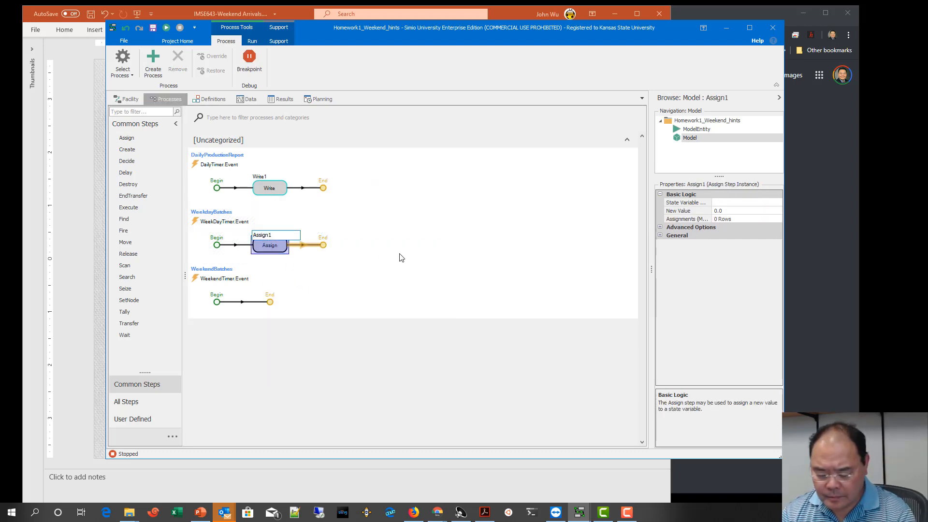
pyautogui.write('BatchA')
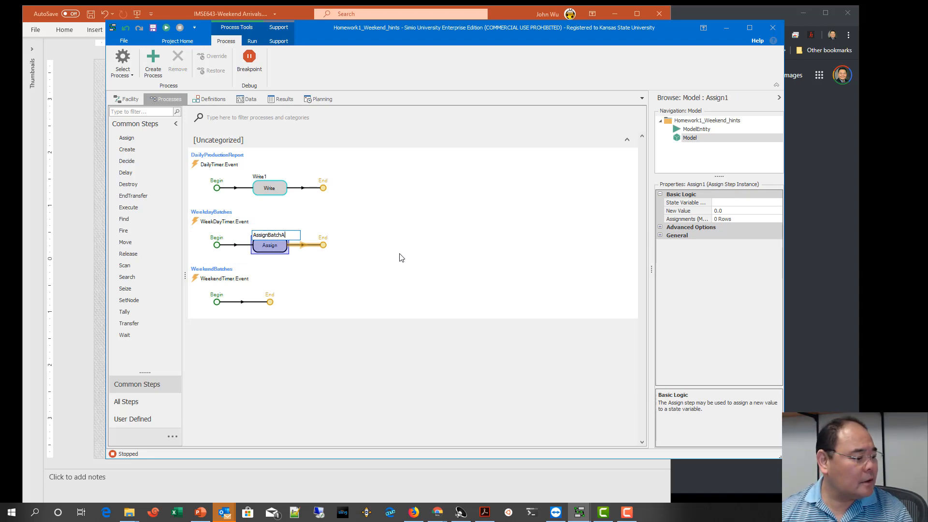
pyautogui.hotkey('shift', 'Left')
pyautogui.hotkey('shift', 'Left')
pyautogui.hotkey('shift', 'Left')
pyautogui.hotkey('shift', 'Left')
pyautogui.hotkey('shift', 'Left')
pyautogui.hotkey('shift', 'Left')
pyautogui.hotkey('shift', 'Left')
pyautogui.hotkey('shift', 'Left')
pyautogui.hotkey('shift', 'Left')
pyautogui.hotkey('shift', 'Left')
pyautogui.hotkey('shift', 'Left')
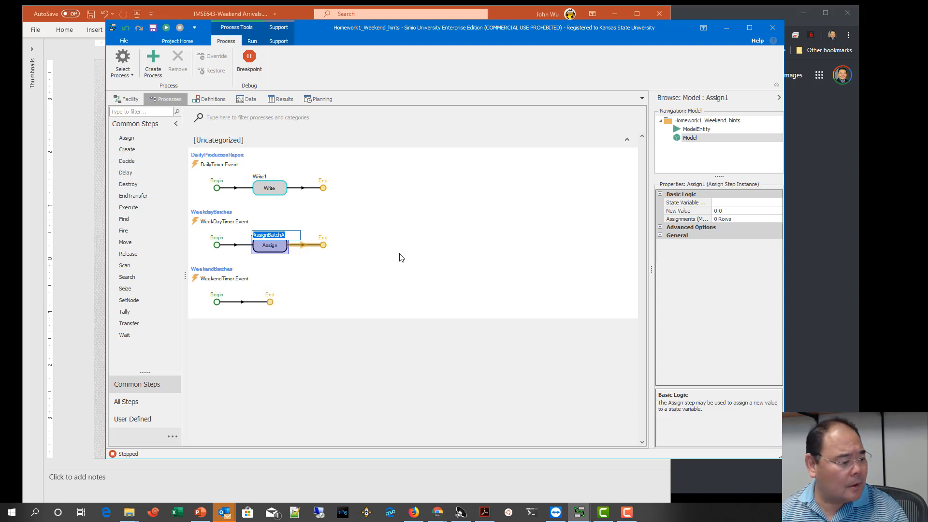
pyautogui.click(282, 253)
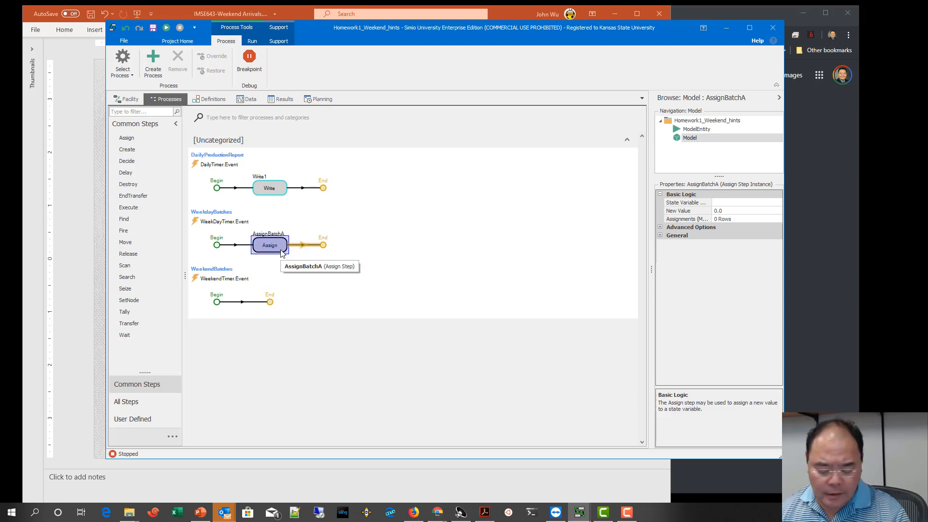
# Step: Duplicate the AssignBatchA step within the WeekdayBatches process and rename the copy AssignBatchB
pyautogui.hotkey('ctrl', 'v')
pyautogui.click(281, 250)
pyautogui.click(322, 245)
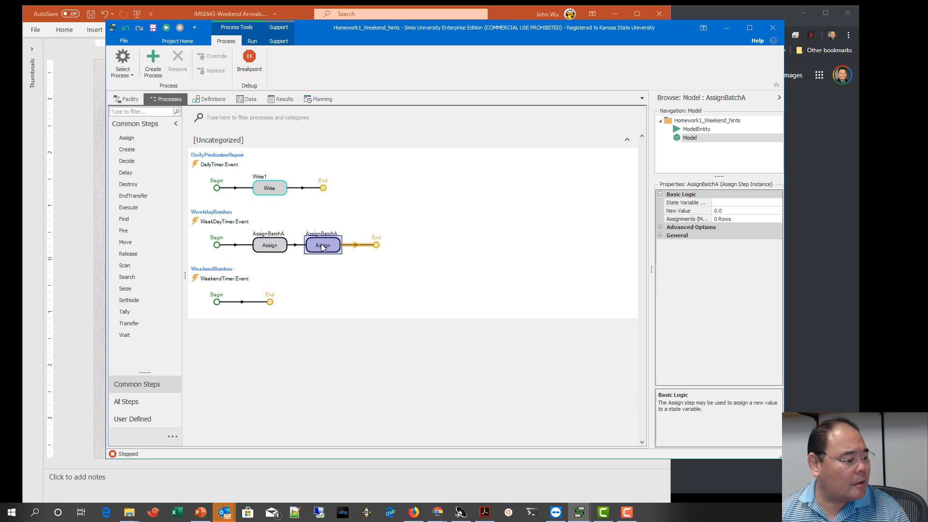
pyautogui.click(331, 233)
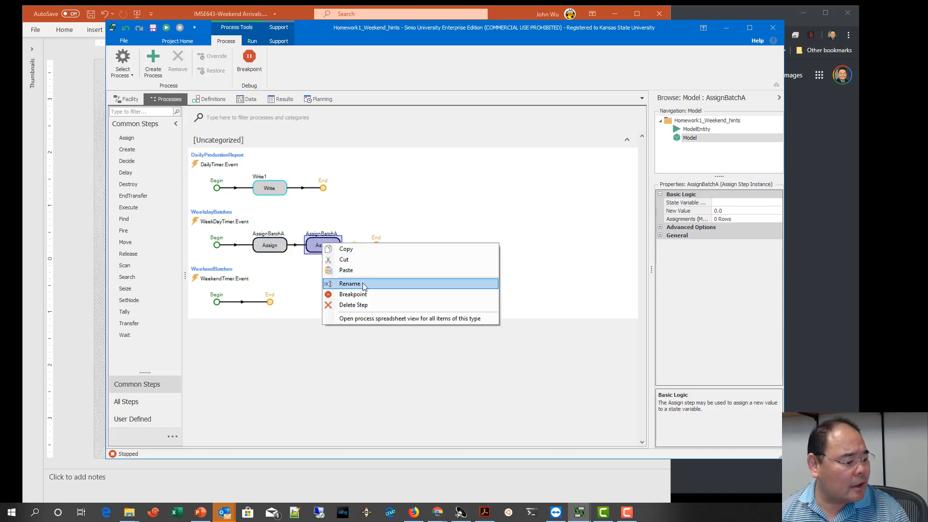
pyautogui.click(346, 284)
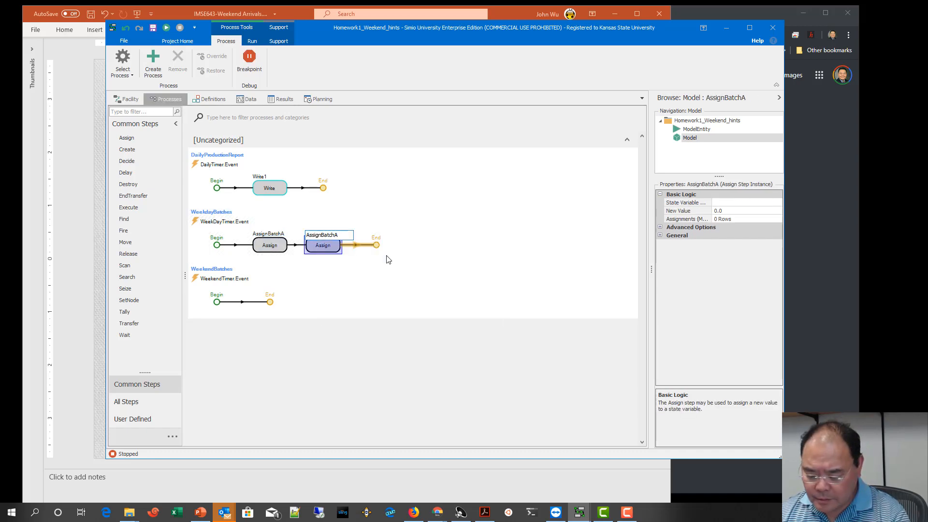
pyautogui.write('B')
pyautogui.press('Return')
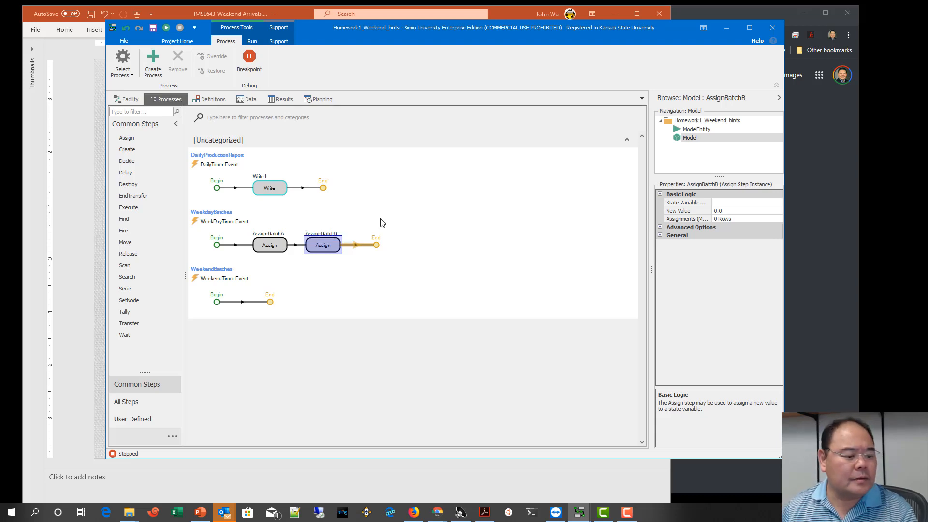
# Step: Set the WeekdayBatches AssignBatchA step's state variable to ArrivalBatchA and enter its new value
pyautogui.click(281, 248)
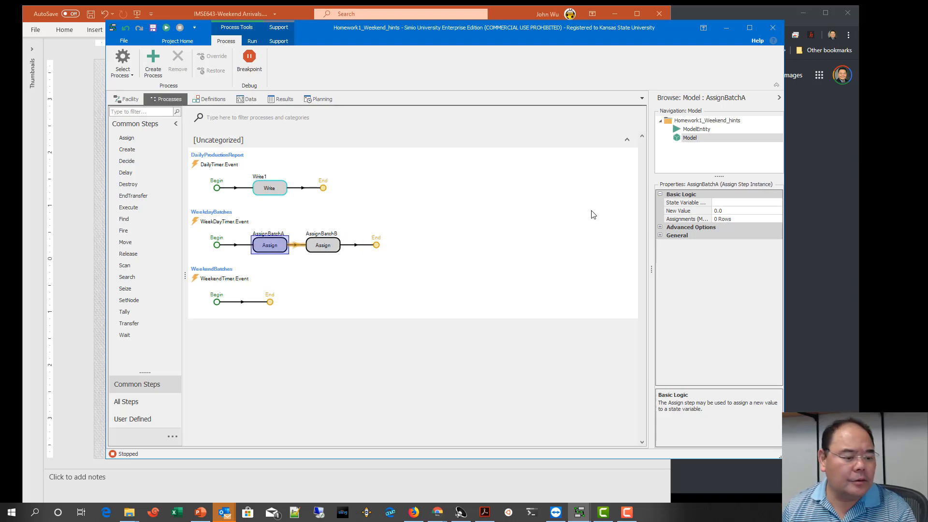
pyautogui.click(731, 203)
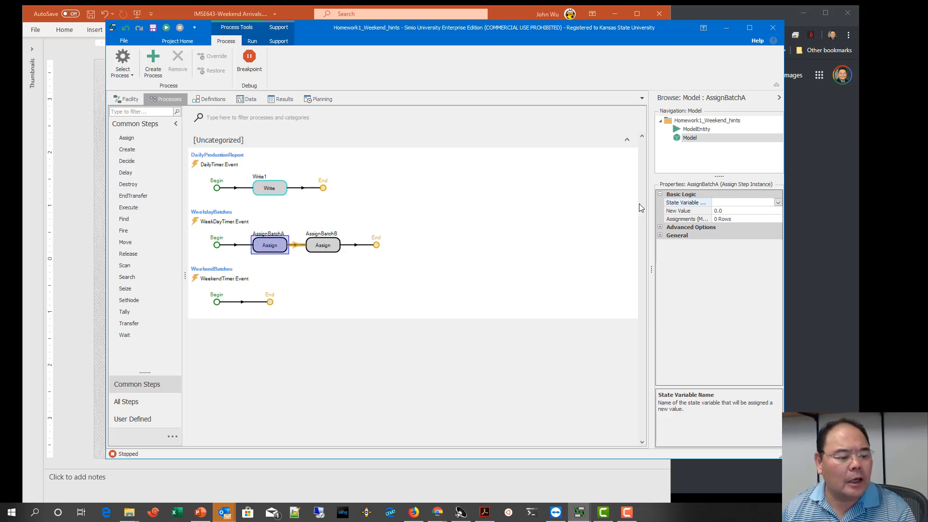
pyautogui.click(778, 202)
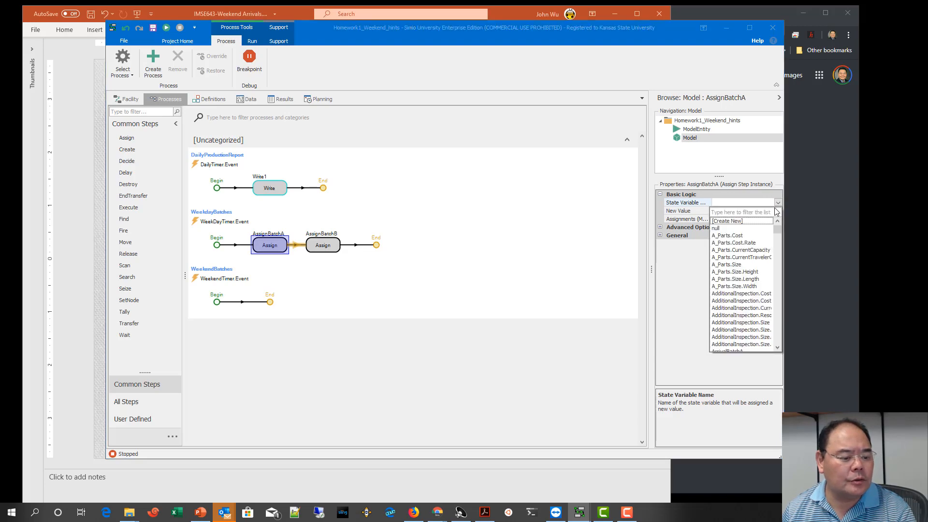
pyautogui.moveTo(778, 227)
pyautogui.mouseDown()
pyautogui.moveTo(787, 261)
pyautogui.moveTo(791, 229)
pyautogui.mouseUp()
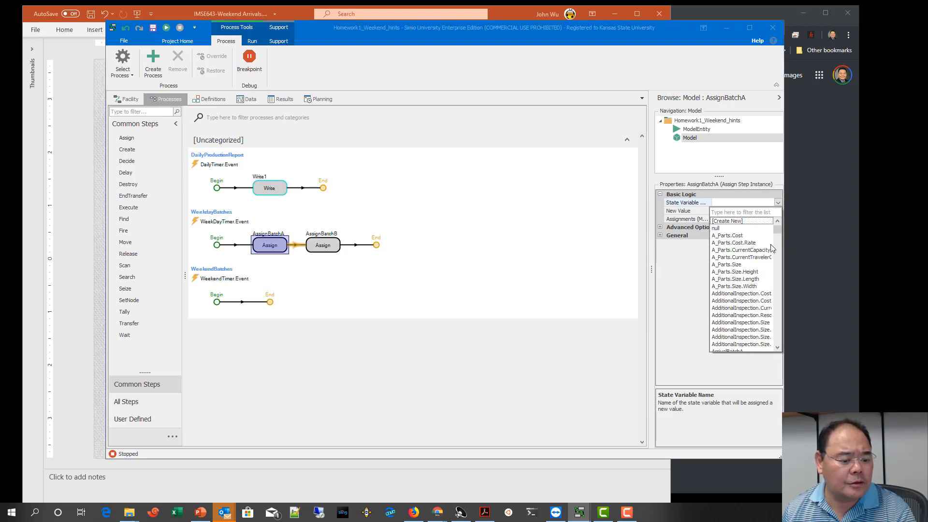
pyautogui.scroll(-1, 766, 256)
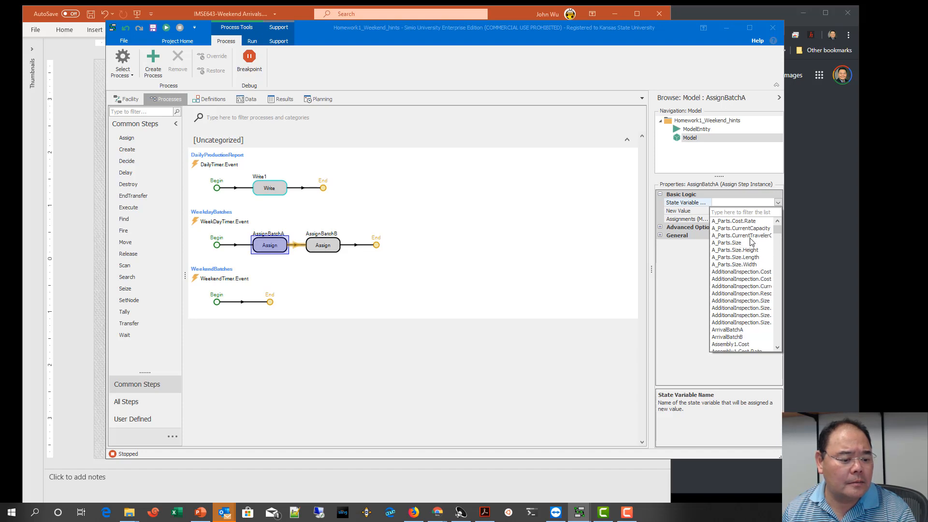
pyautogui.click(739, 329)
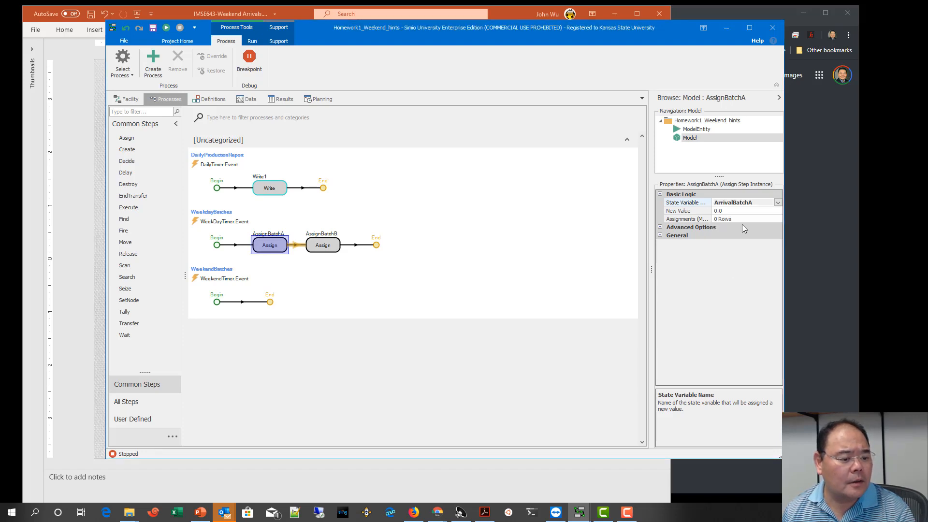
pyautogui.click(732, 211)
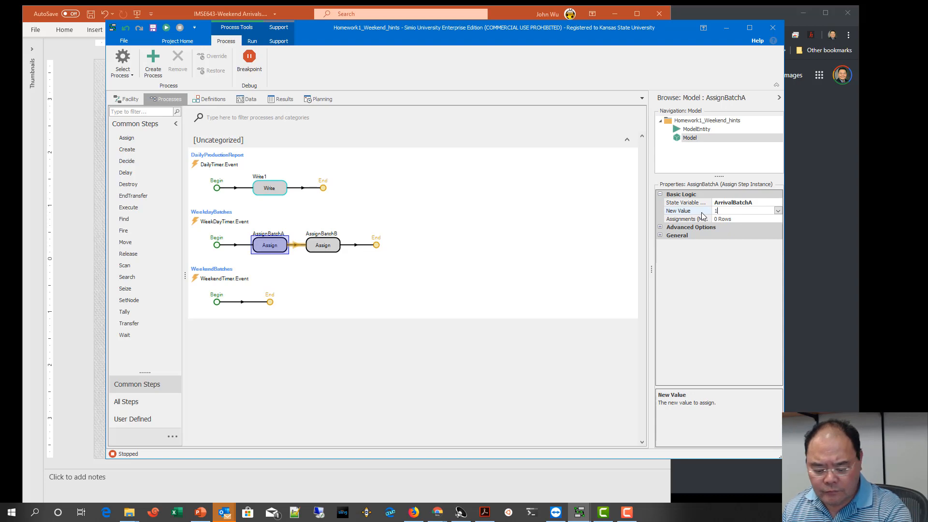
# Step: Set the WeekdayBatches AssignBatchB step to assign the new value 10 to the state variable ArrivalBatchB
pyautogui.click(333, 247)
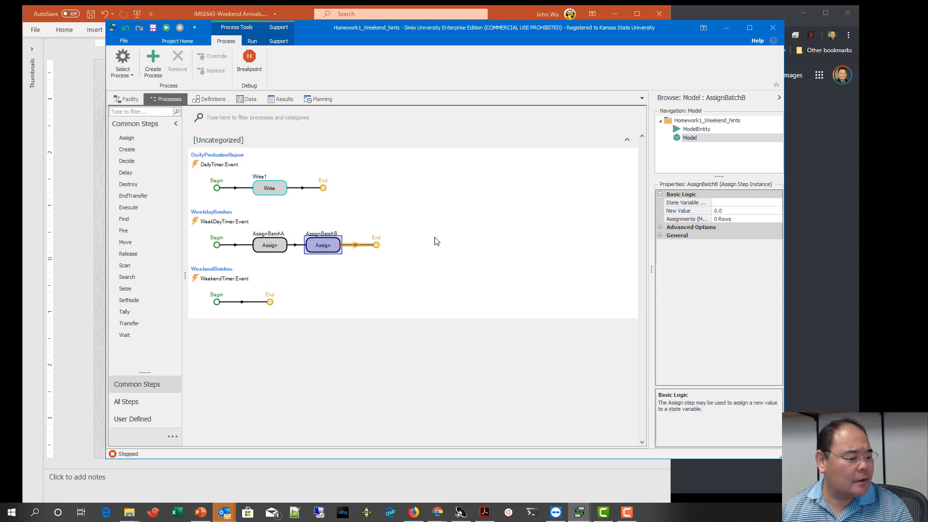
pyautogui.click(728, 203)
pyautogui.click(778, 202)
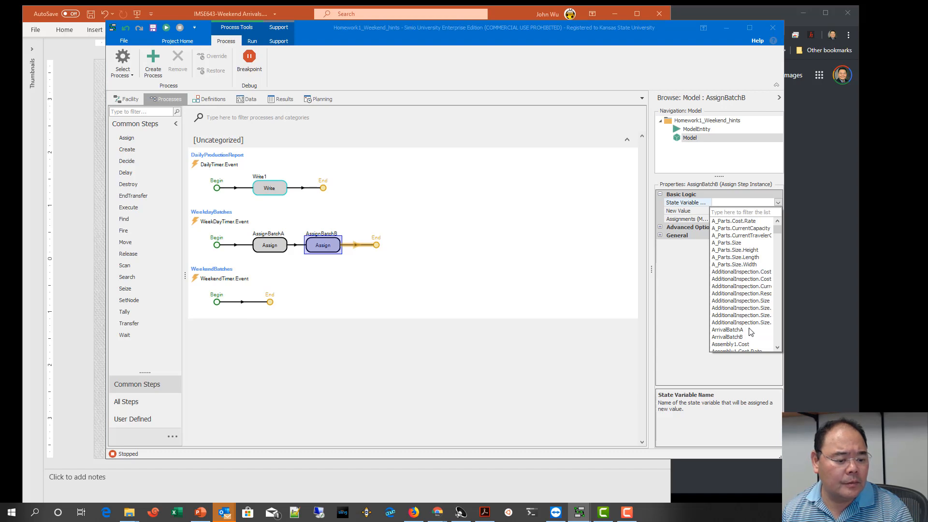
pyautogui.click(735, 337)
pyautogui.click(701, 211)
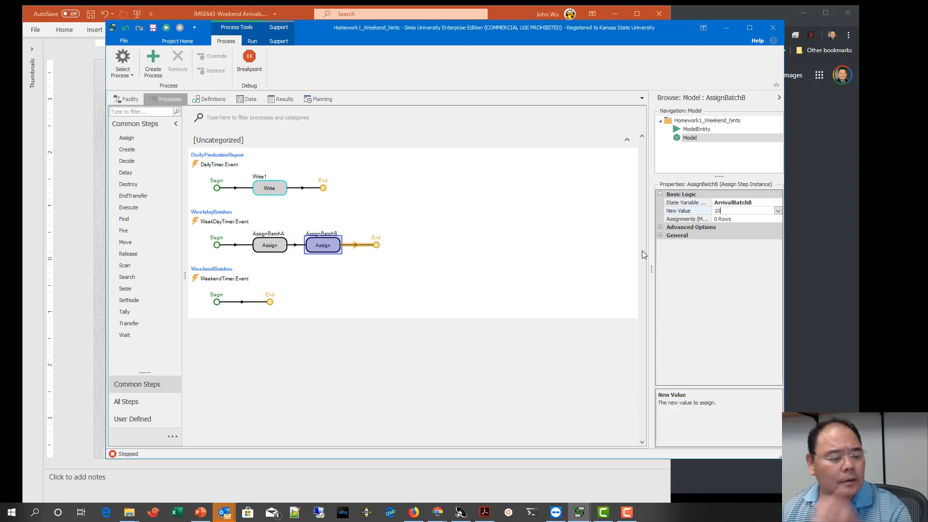
pyautogui.click(579, 271)
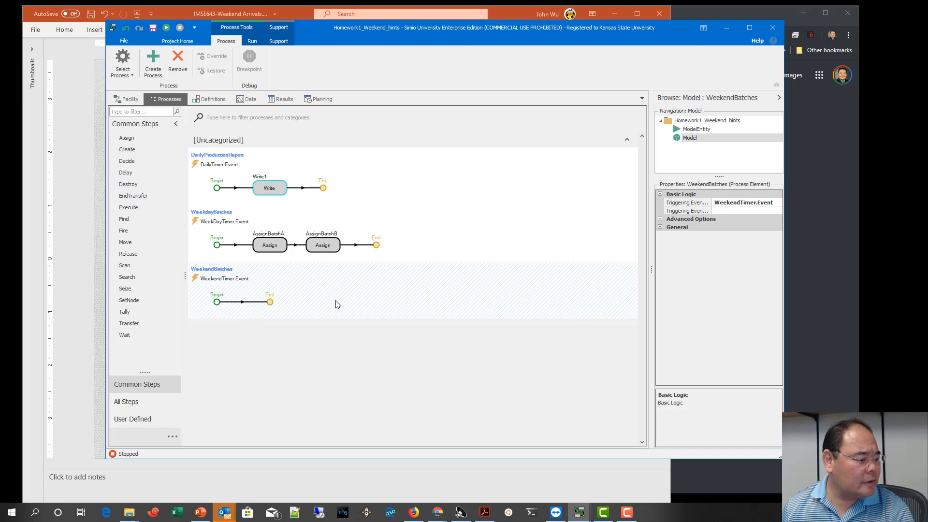
# Step: Copy the Assign steps of WeekdayBatches and paste an AssignBatchA step into the WeekendBatches process
pyautogui.click(283, 251)
pyautogui.keyDown('ctrl'); pyautogui.click(319, 243); pyautogui.keyUp('ctrl')
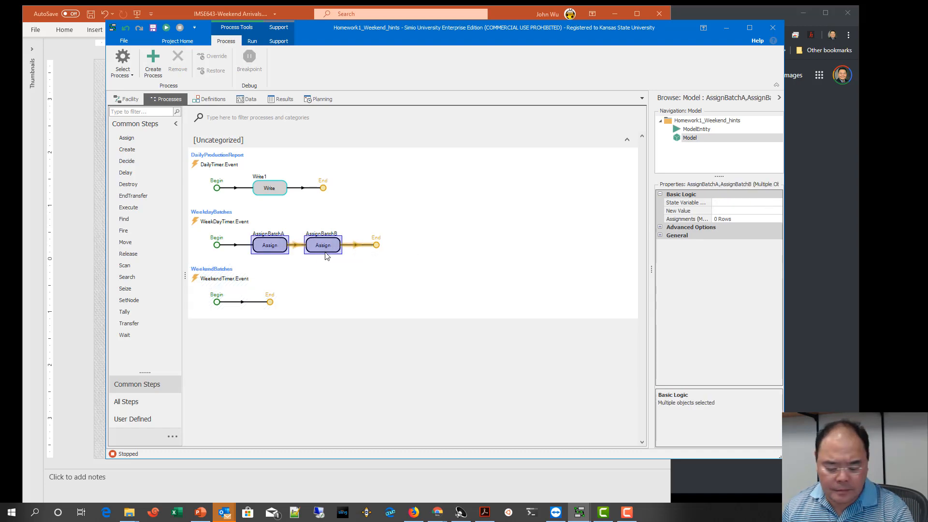
pyautogui.hotkey('ctrl', 'c')
pyautogui.hotkey('ctrl', 'v')
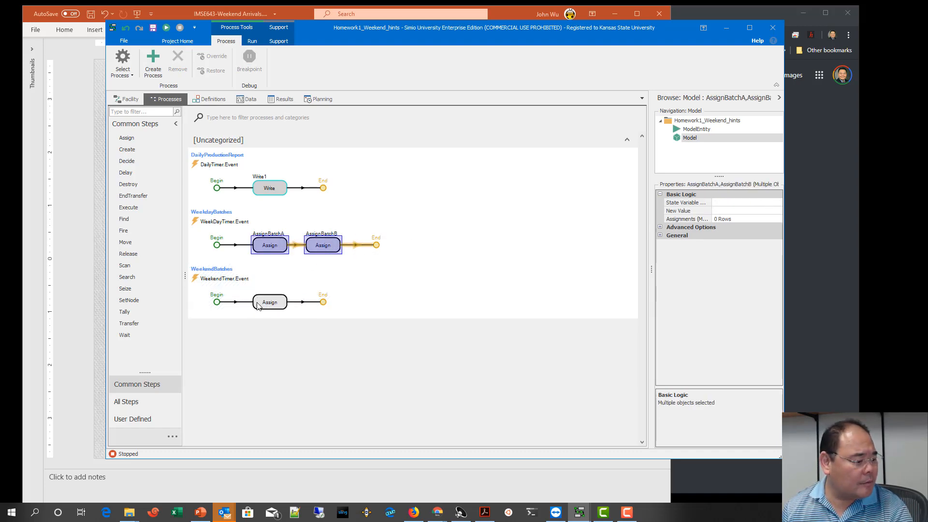
pyautogui.click(261, 303)
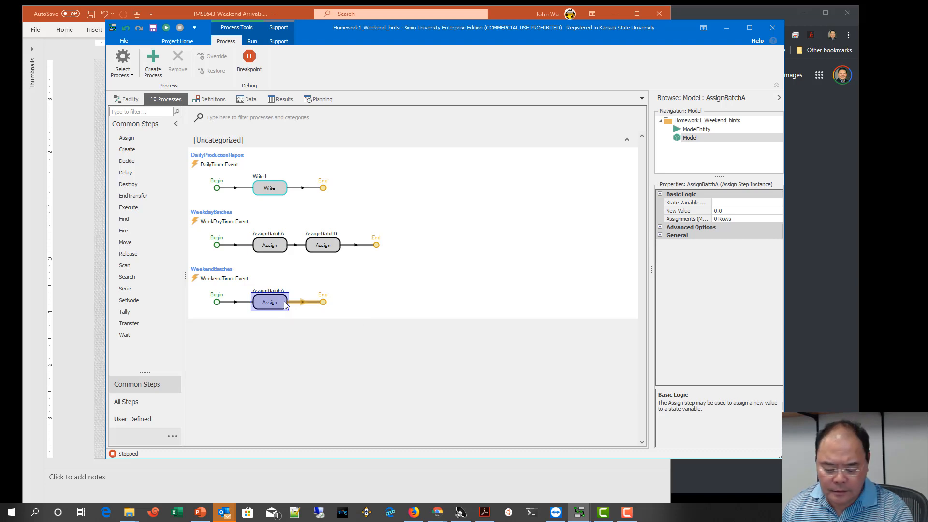
# Step: Paste a second Assign step after AssignBatchA in the WeekendBatches process and rename it AssignBatchB
pyautogui.hotkey('ctrl', 'v')
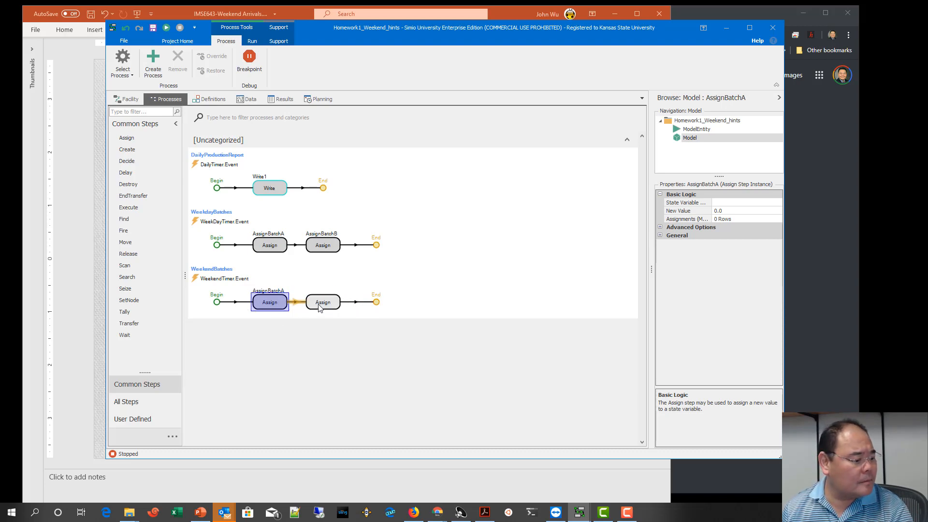
pyautogui.click(282, 304)
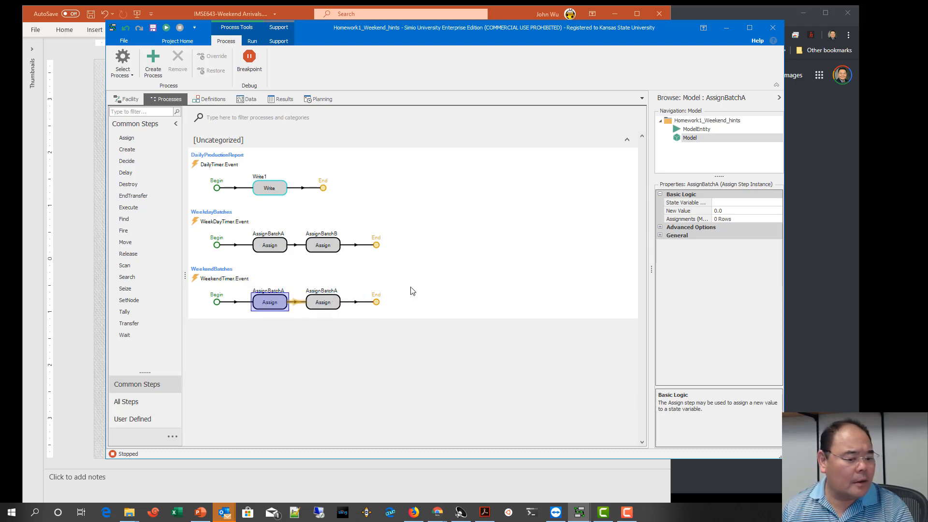
pyautogui.click(336, 305)
pyautogui.rightClick(330, 304)
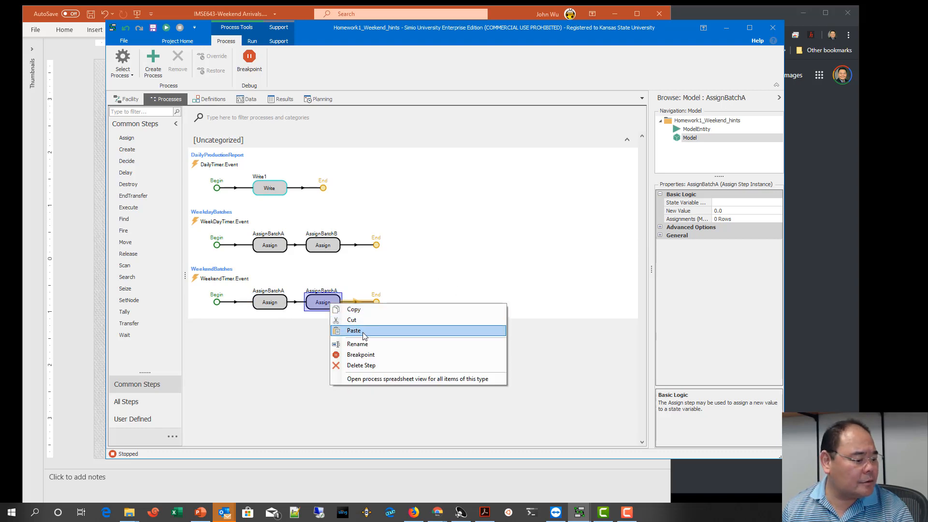
pyautogui.click(353, 330)
pyautogui.press('End')
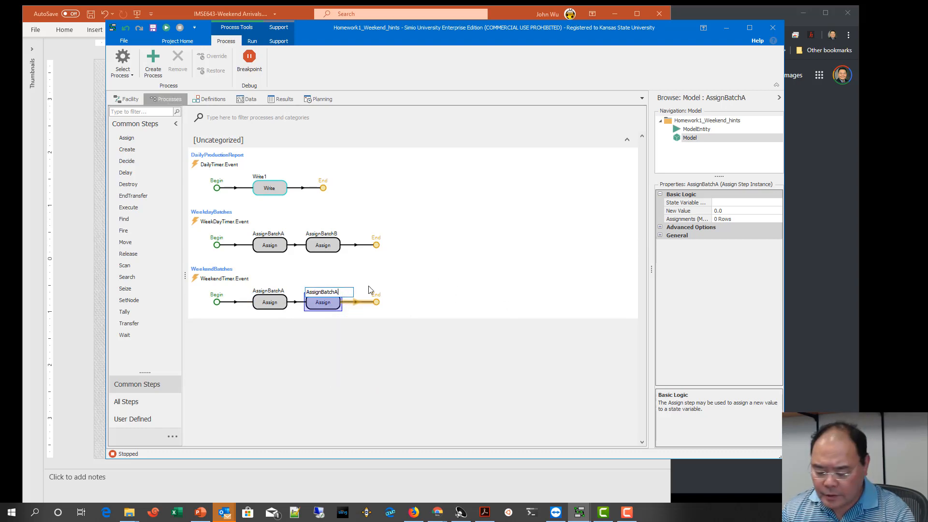
pyautogui.write('B')
pyautogui.press('Return')
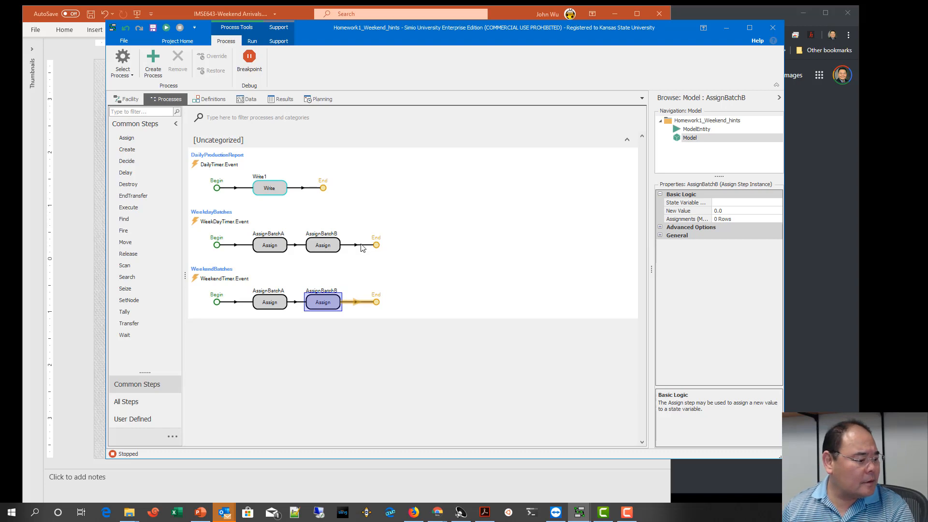
# Step: Set the WeekendBatches AssignBatchA step to assign the new value 0 to the state variable ArrivalBatchA
pyautogui.click(271, 307)
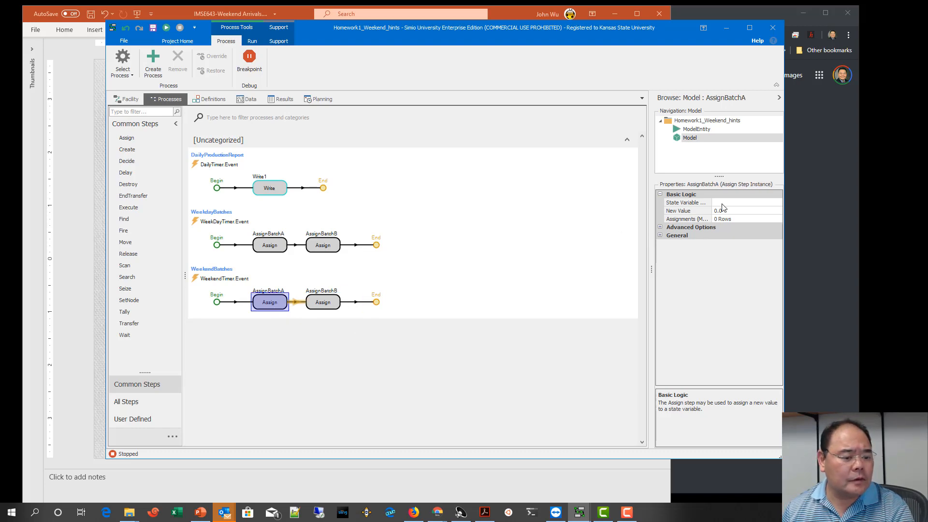
pyautogui.click(773, 202)
pyautogui.click(778, 204)
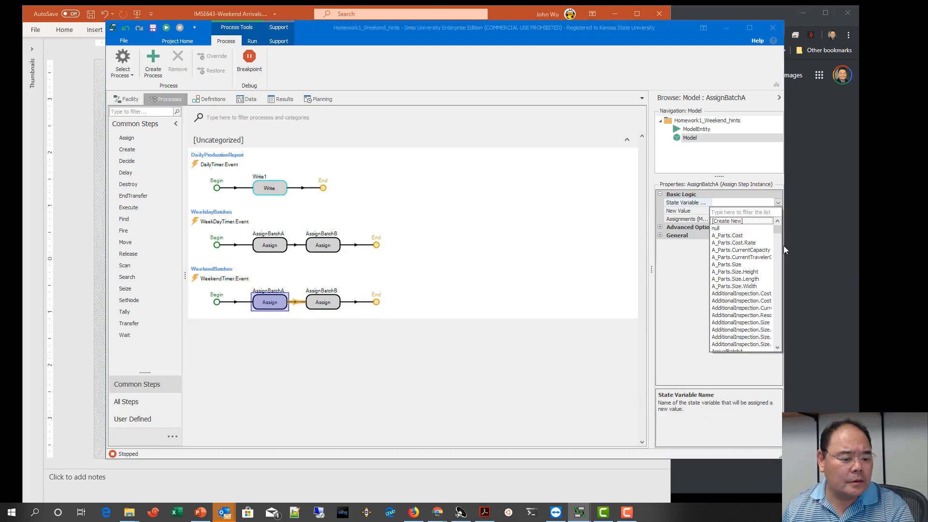
pyautogui.scroll(-6, 780, 253)
pyautogui.click(749, 227)
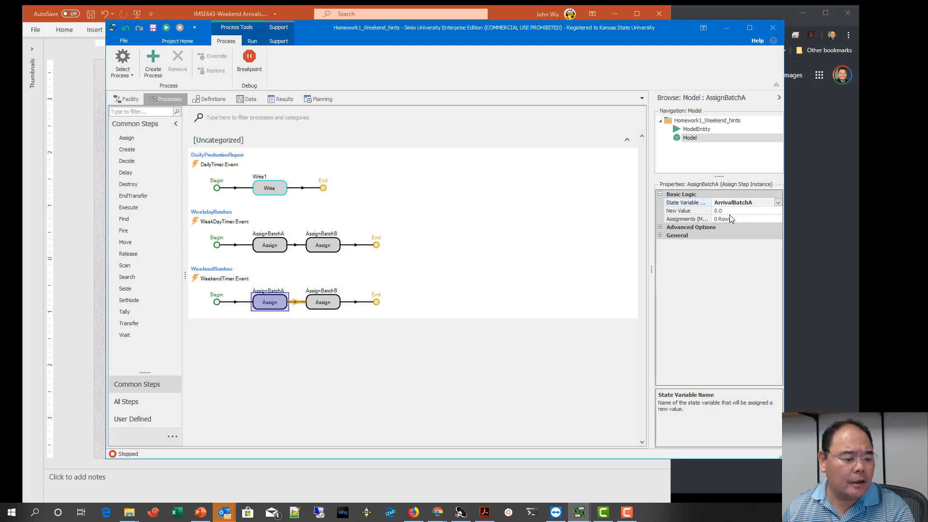
pyautogui.click(691, 212)
pyautogui.write('0')
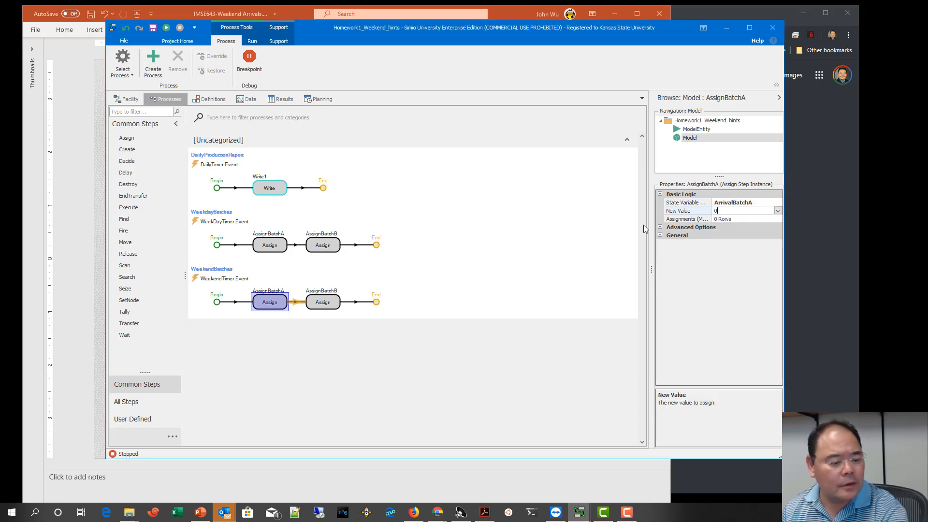
pyautogui.click(513, 272)
# Step: Set the WeekendBatches AssignBatchB step to assign the new value 0 to the state variable ArrivalBatchB
pyautogui.click(323, 300)
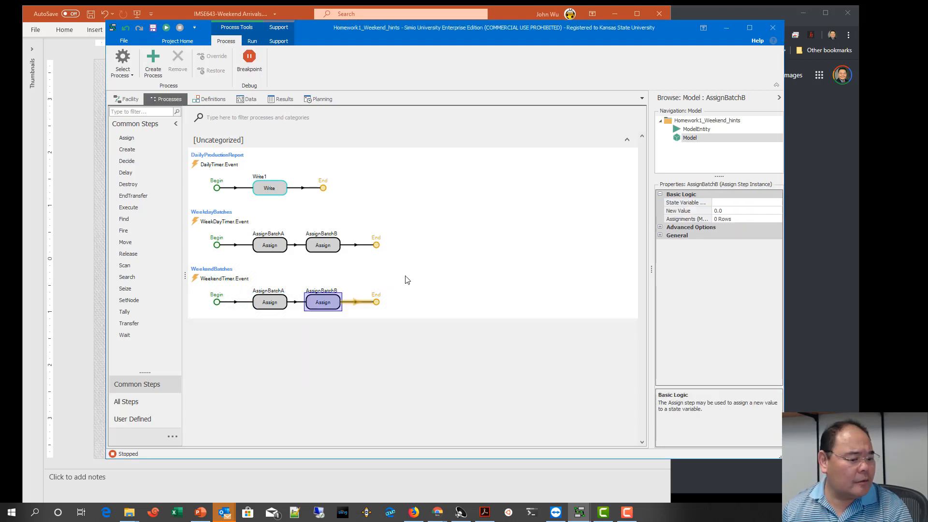
pyautogui.click(720, 203)
pyautogui.click(778, 202)
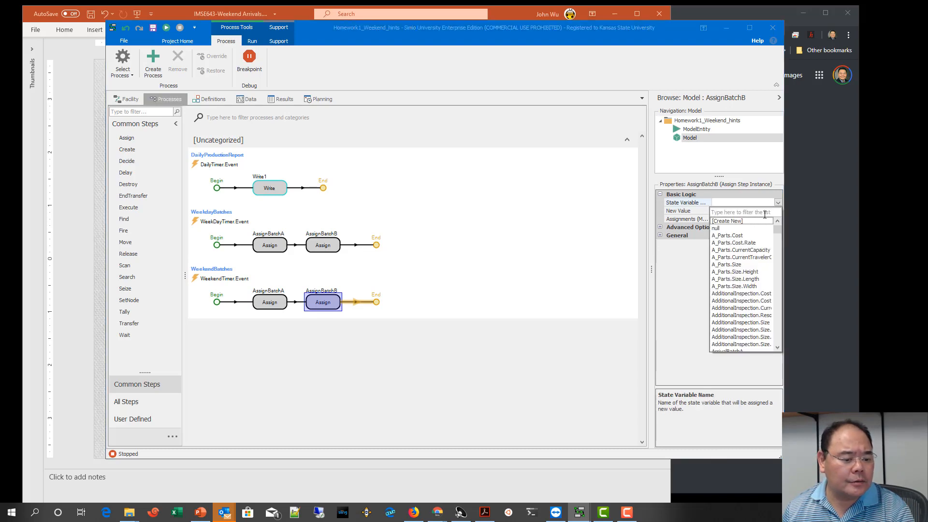
pyautogui.scroll(-1, 751, 254)
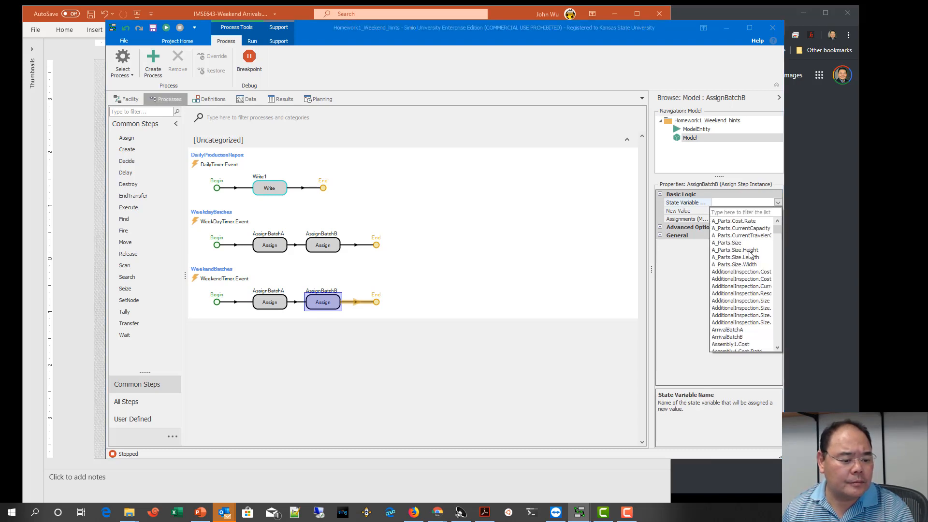
pyautogui.click(729, 337)
pyautogui.click(728, 211)
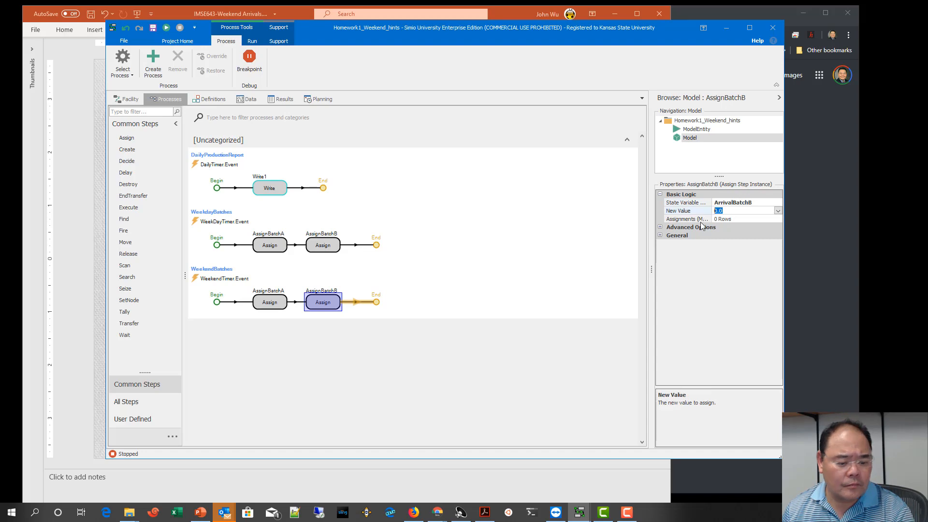
pyautogui.write('0')
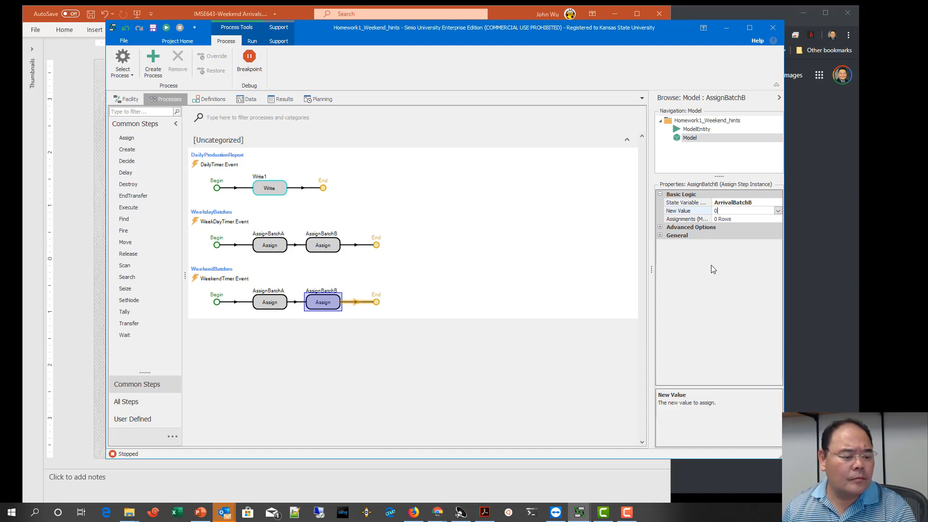
pyautogui.click(619, 280)
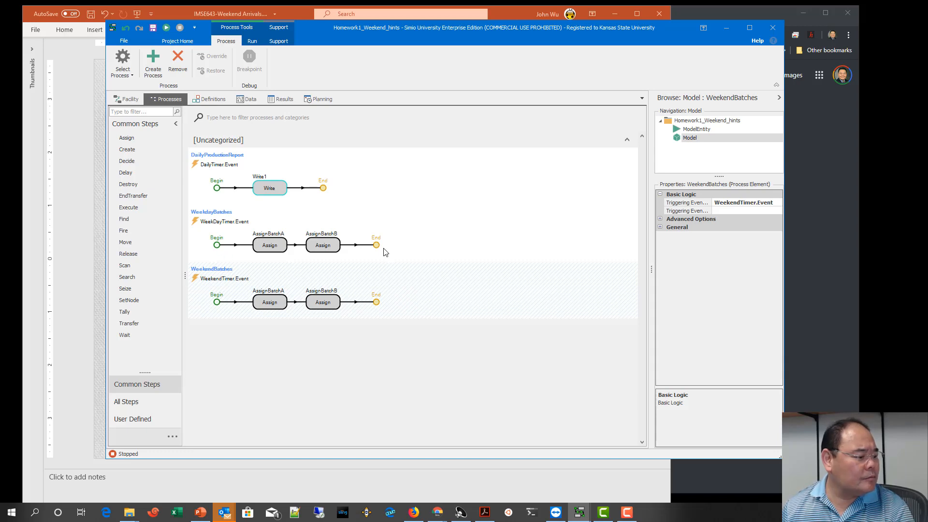
# Step: Review the timer elements and the properties of the Assign steps in both the WeekdayBatches and WeekendBatches processes
pyautogui.click(209, 99)
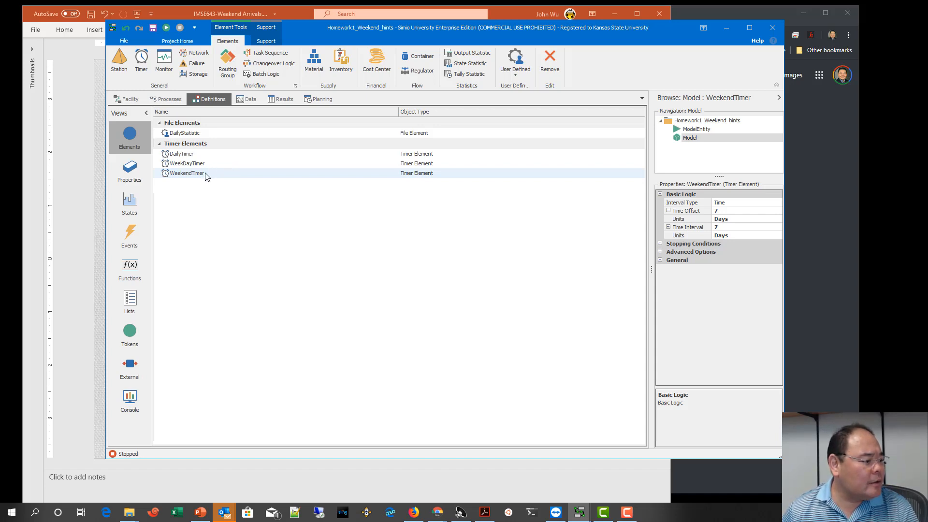
pyautogui.click(163, 100)
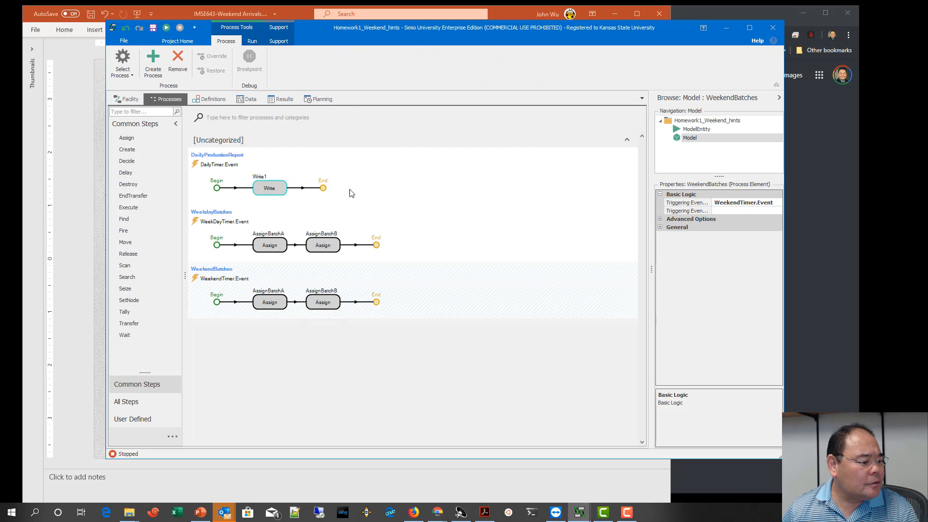
pyautogui.click(276, 243)
pyautogui.click(318, 248)
pyautogui.click(258, 303)
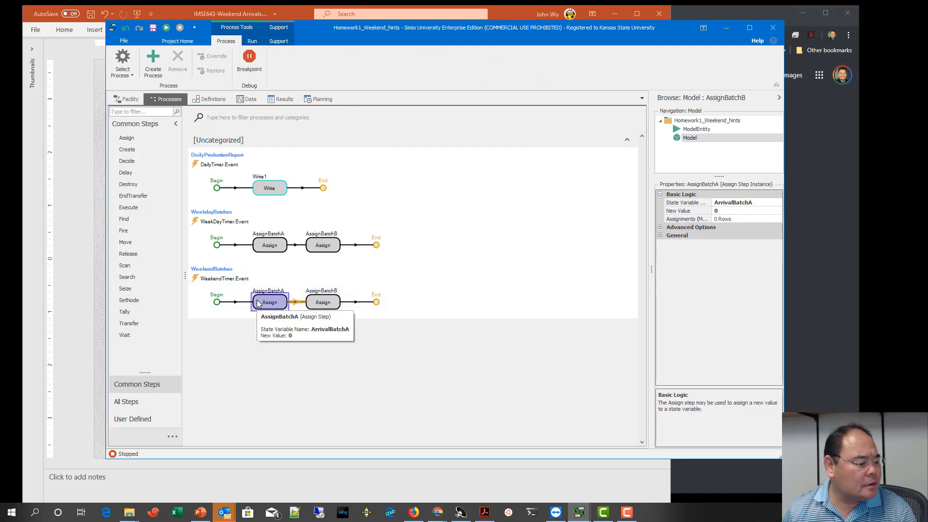
pyautogui.click(323, 299)
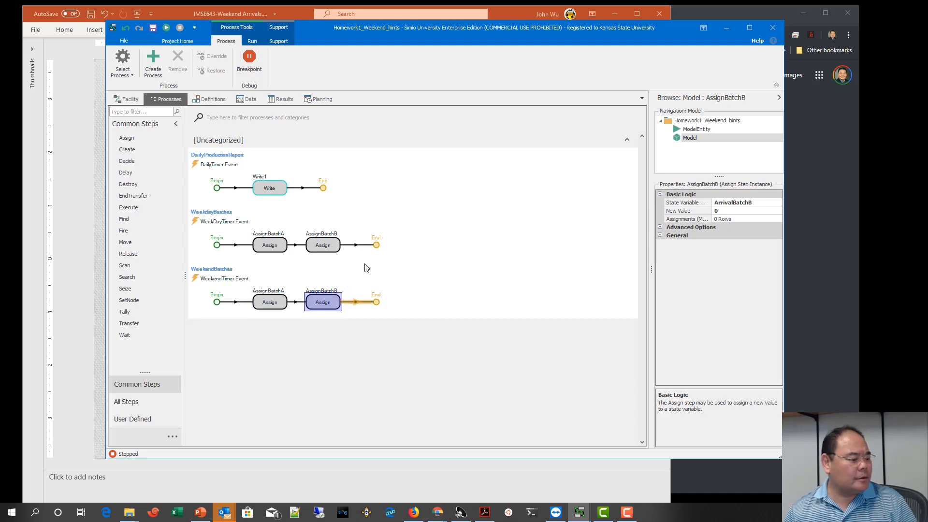
# Step: Check the Entities Per Arrival expressions of the SrcModelA and SrcModelB sources in the facility model
pyautogui.click(126, 99)
pyautogui.click(236, 300)
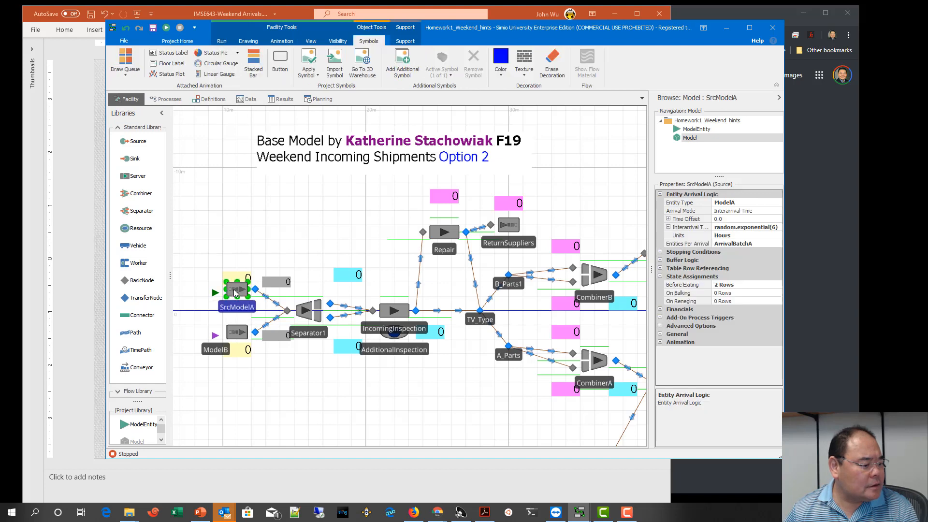
pyautogui.click(778, 243)
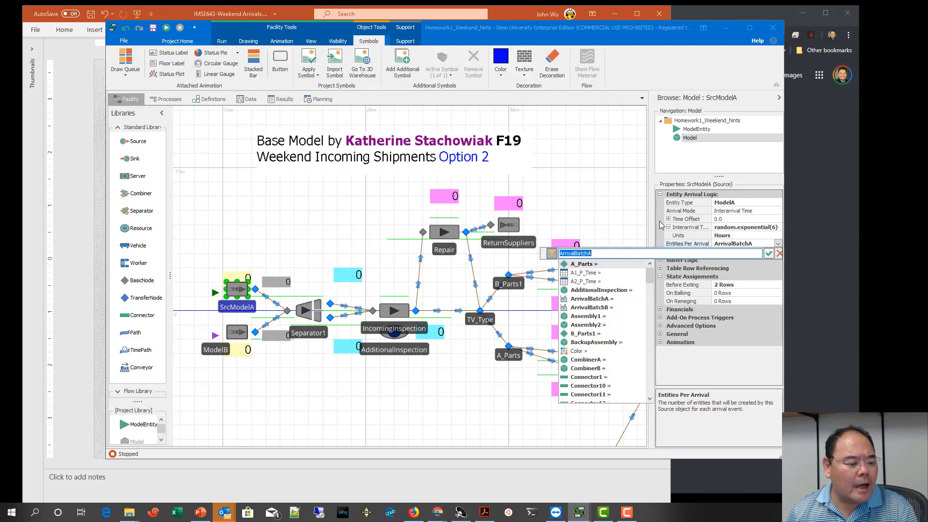
pyautogui.click(617, 221)
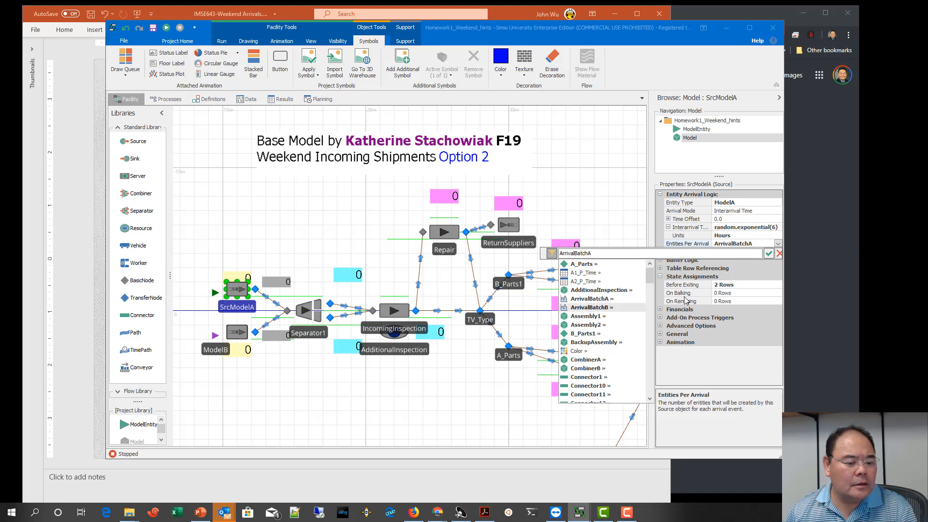
pyautogui.click(768, 254)
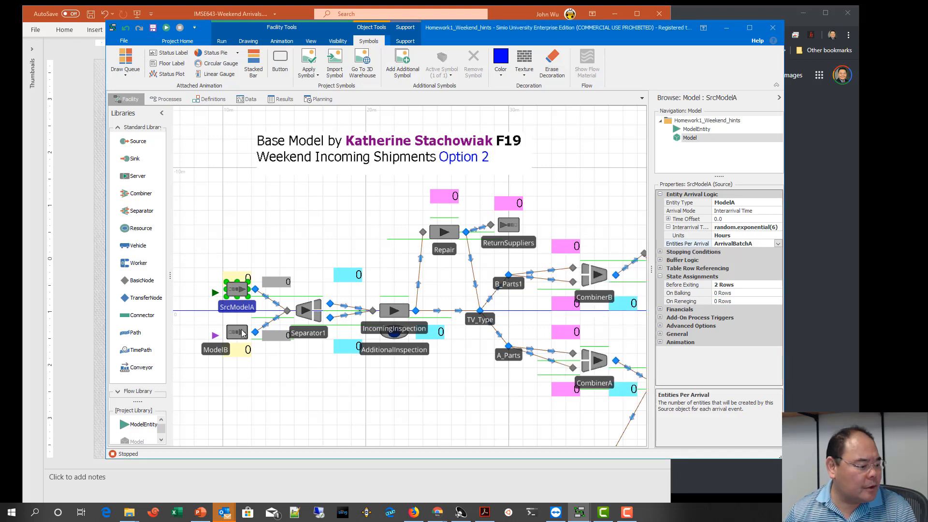
pyautogui.click(242, 331)
pyautogui.click(757, 244)
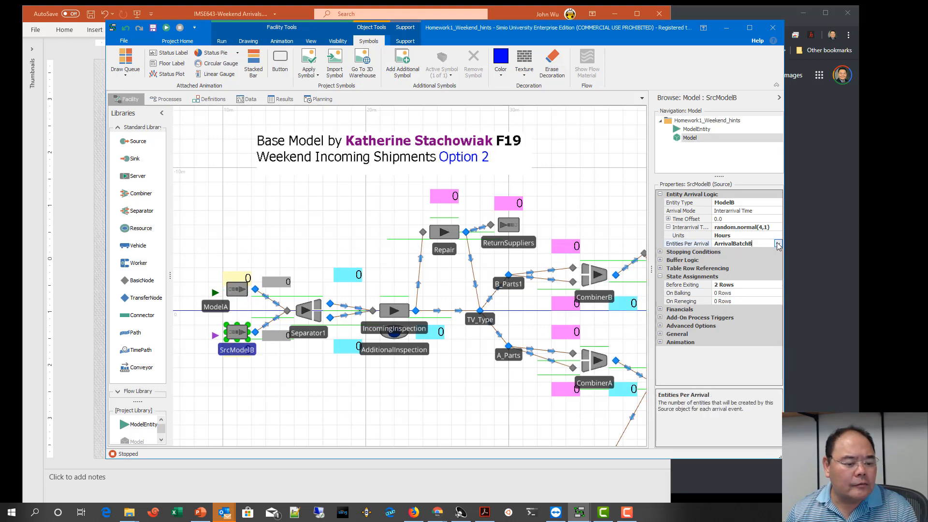
pyautogui.click(778, 244)
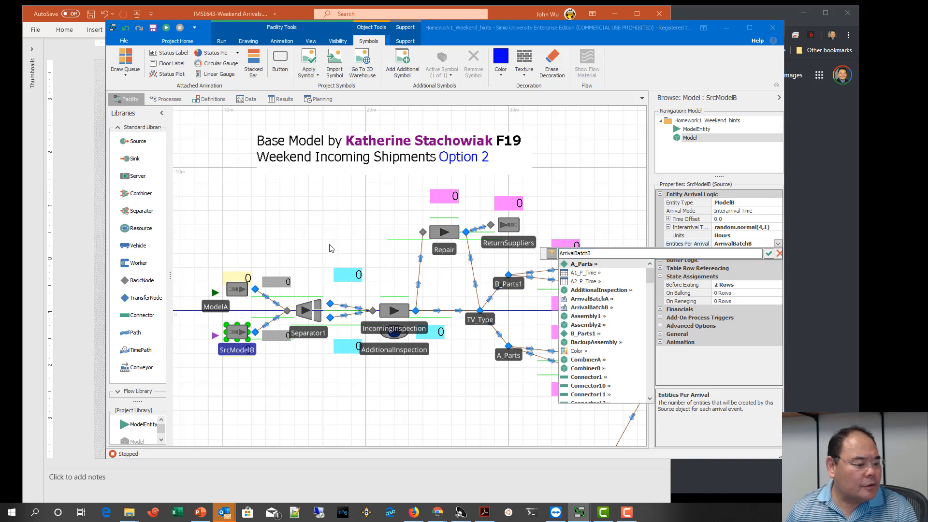
pyautogui.click(768, 254)
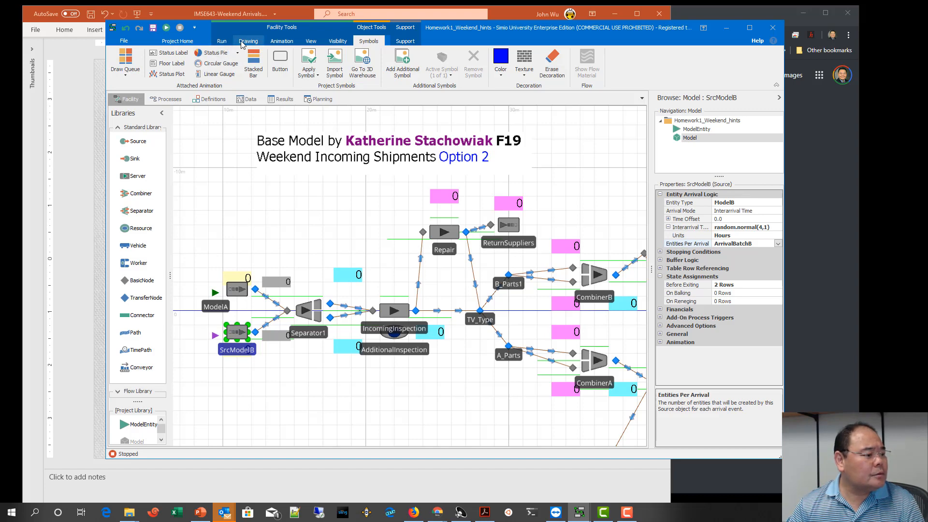
# Step: Set a breakpoint on the AssignBatchB step of the WeekendBatches process
pyautogui.click(169, 99)
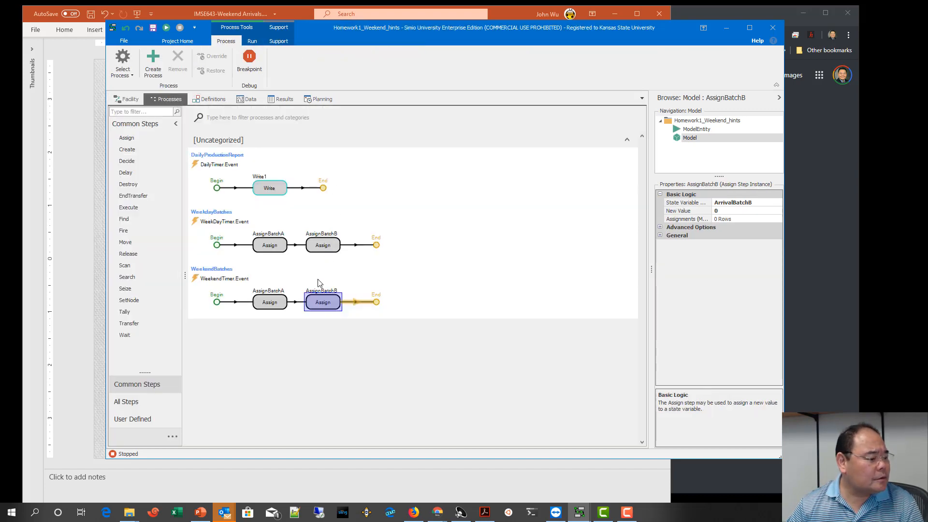
pyautogui.click(271, 302)
pyautogui.click(323, 303)
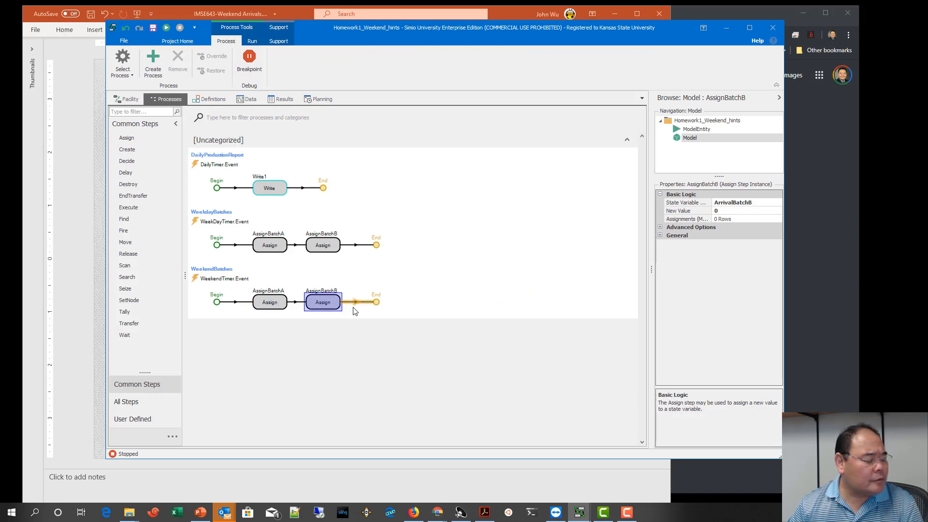
pyautogui.click(249, 61)
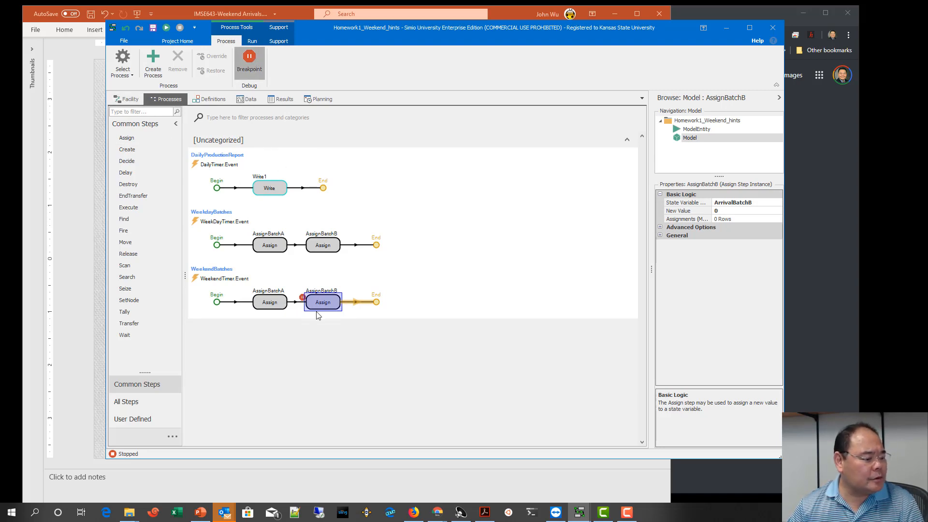
# Step: Fast-forward the simulation through three successive weekend breakpoints, stepping past each one to check the arrival batch values beside the sources
pyautogui.click(126, 99)
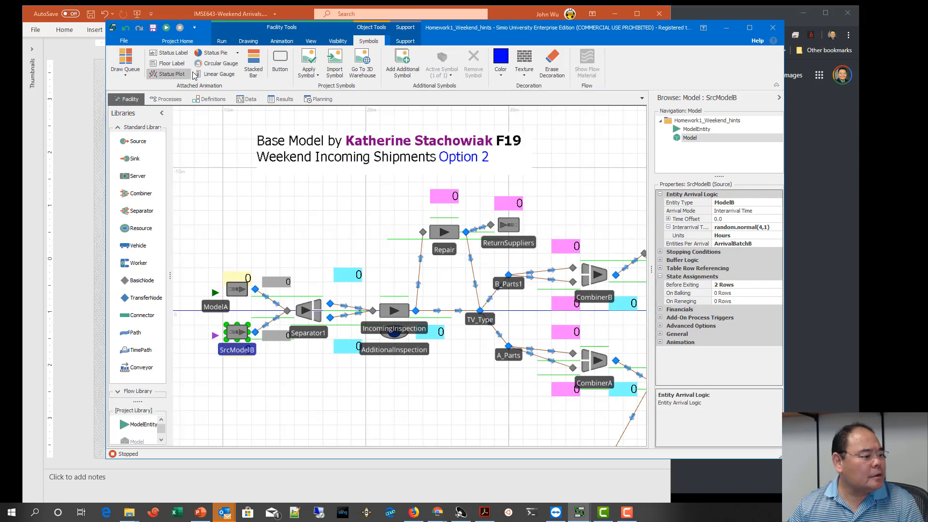
pyautogui.click(222, 41)
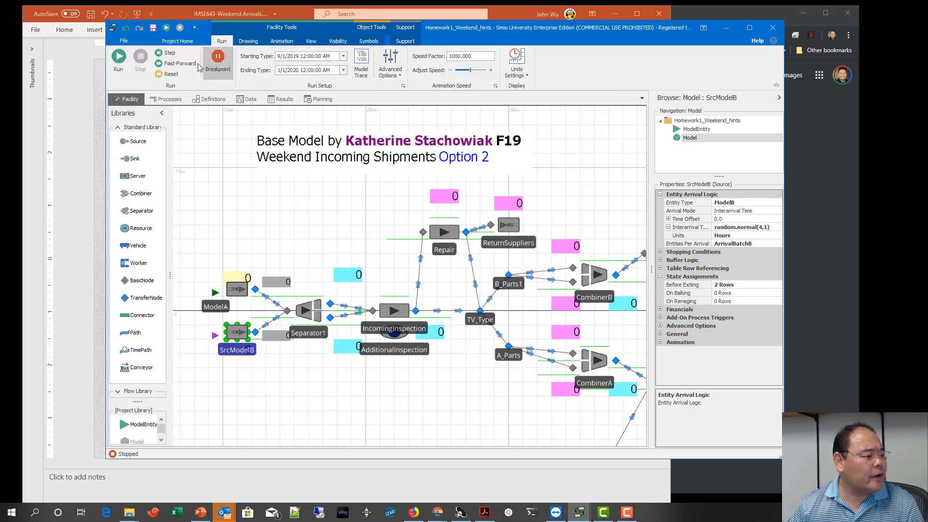
pyautogui.click(191, 65)
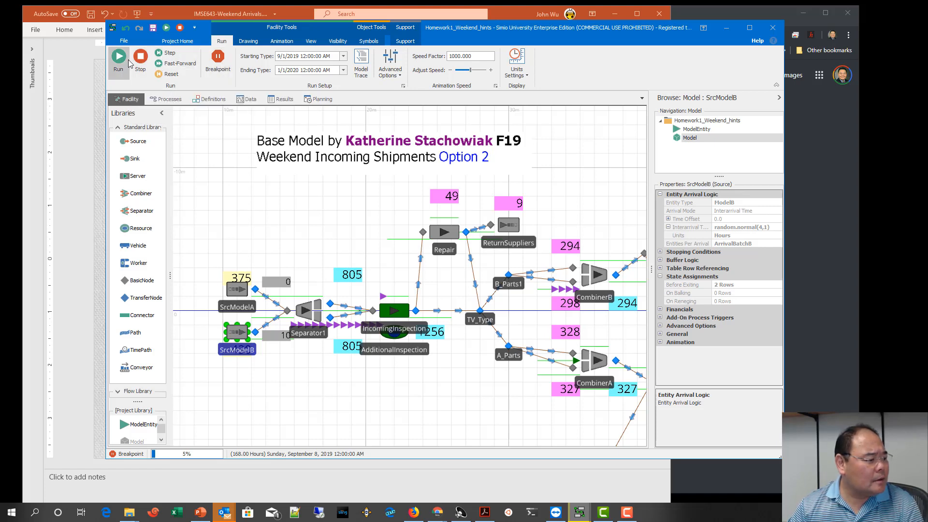
pyautogui.click(160, 55)
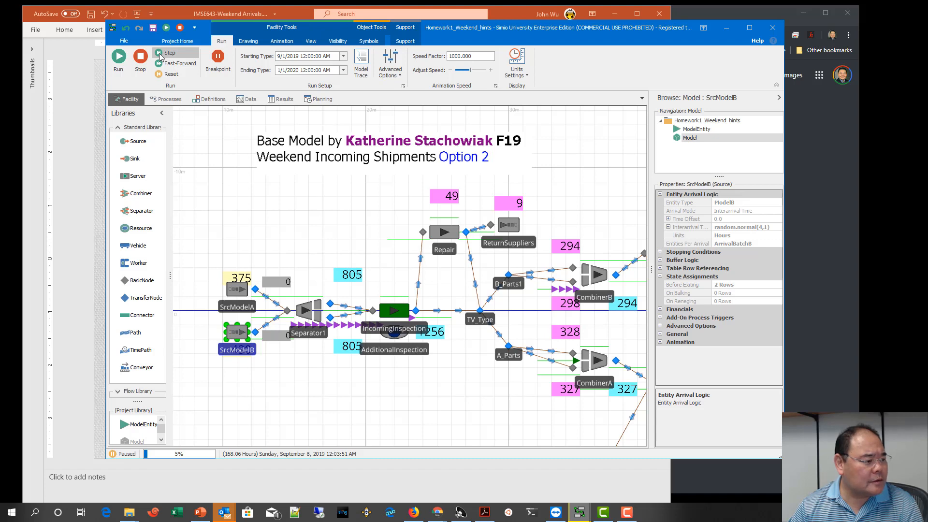
pyautogui.click(167, 65)
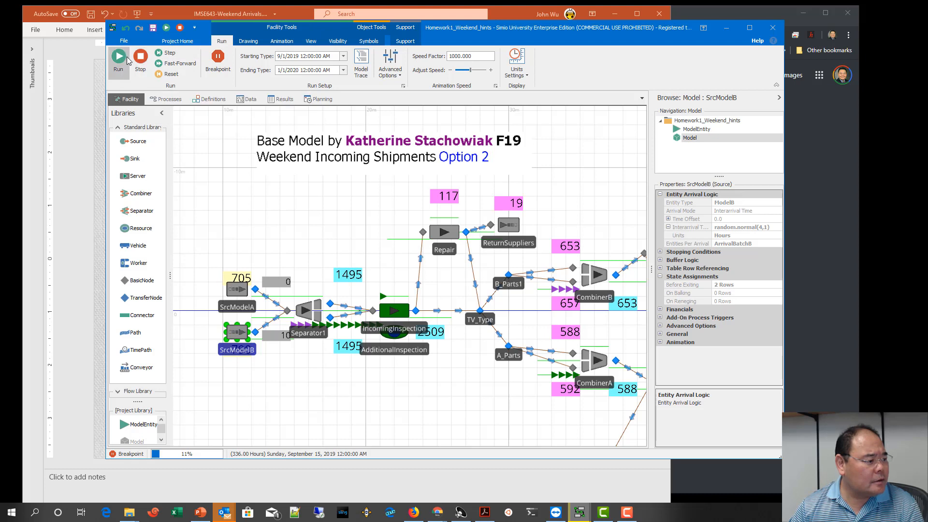
pyautogui.click(160, 53)
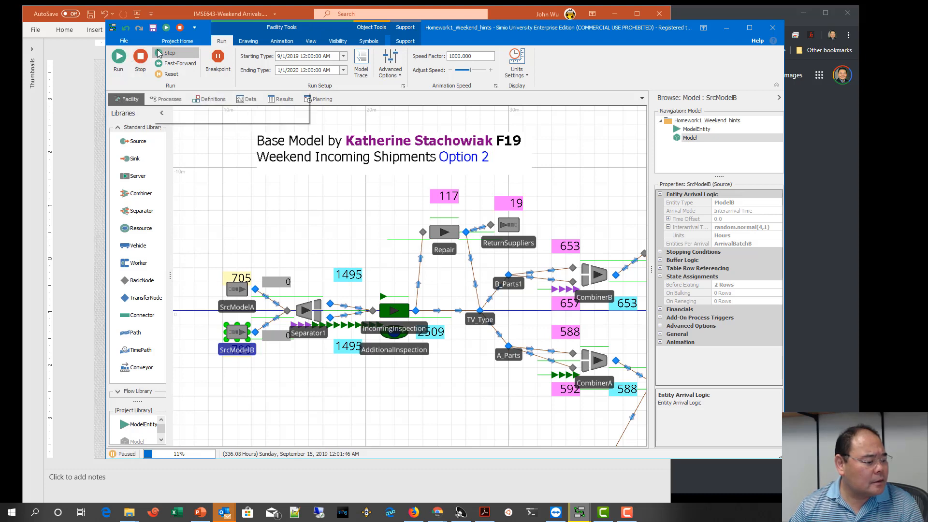
pyautogui.click(159, 63)
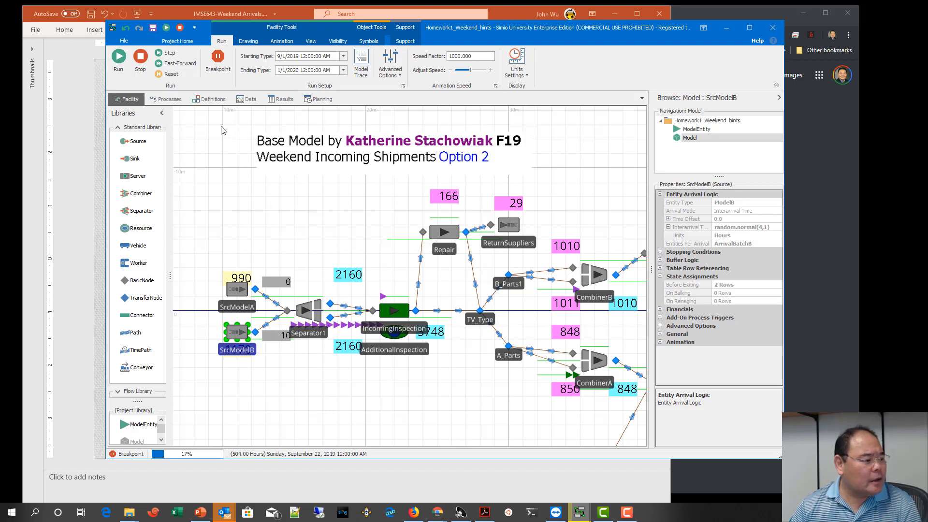
pyautogui.click(169, 53)
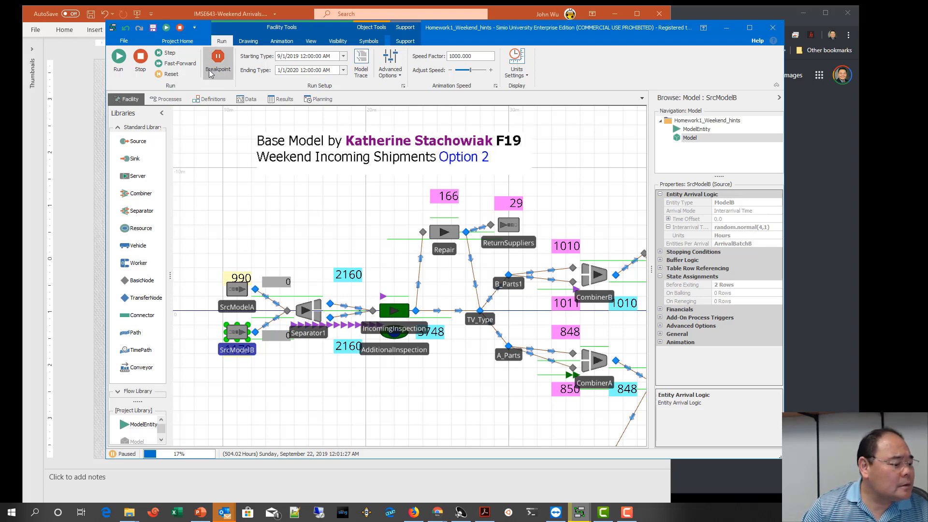
# Step: Add a breakpoint to the AssignBatchB step of the WeekdayBatches process
pyautogui.click(166, 99)
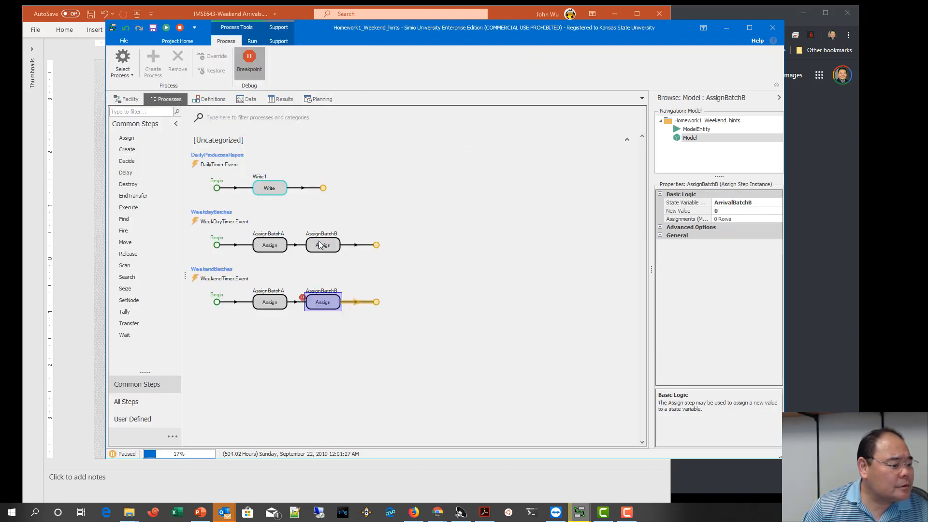
pyautogui.click(324, 245)
pyautogui.click(249, 61)
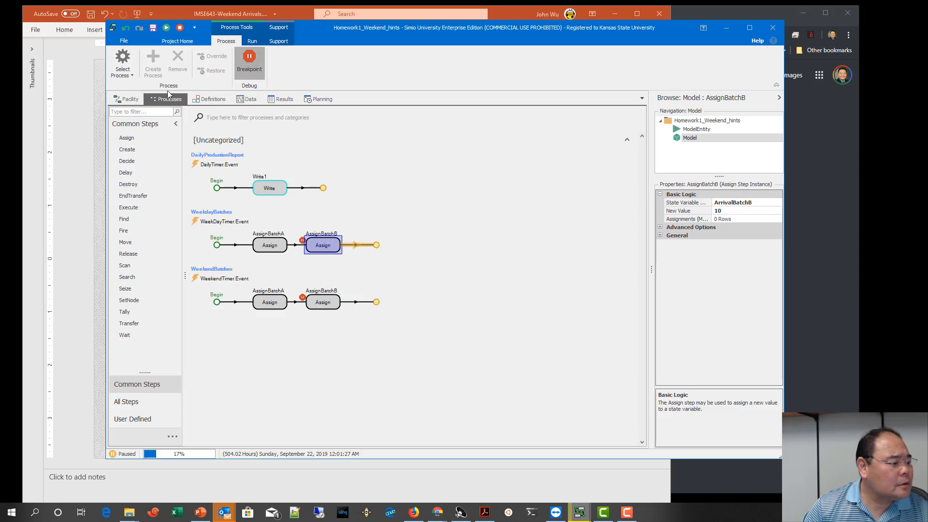
# Step: Fast-forward the simulation to the weekday breakpoint, step past it, and continue to the following weekend reset to compare the batch values
pyautogui.click(128, 99)
pyautogui.click(168, 64)
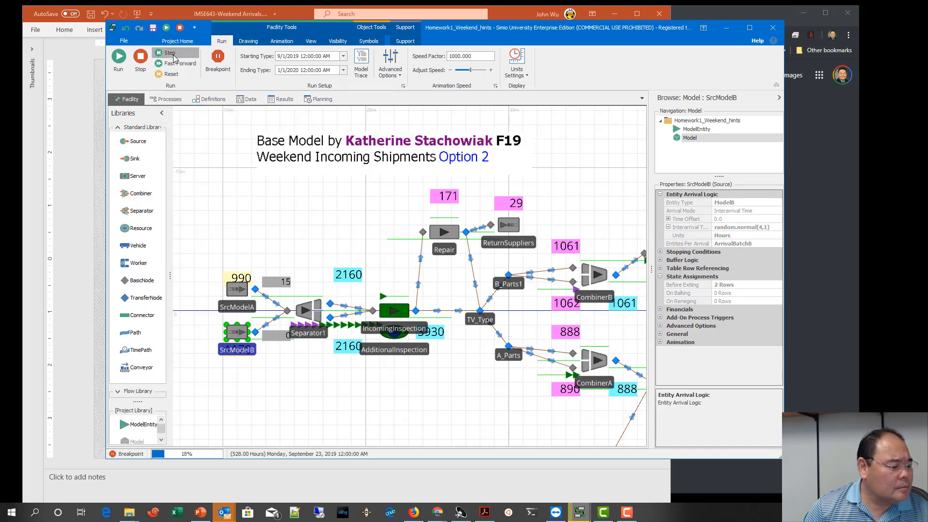
pyautogui.click(171, 55)
pyautogui.click(170, 64)
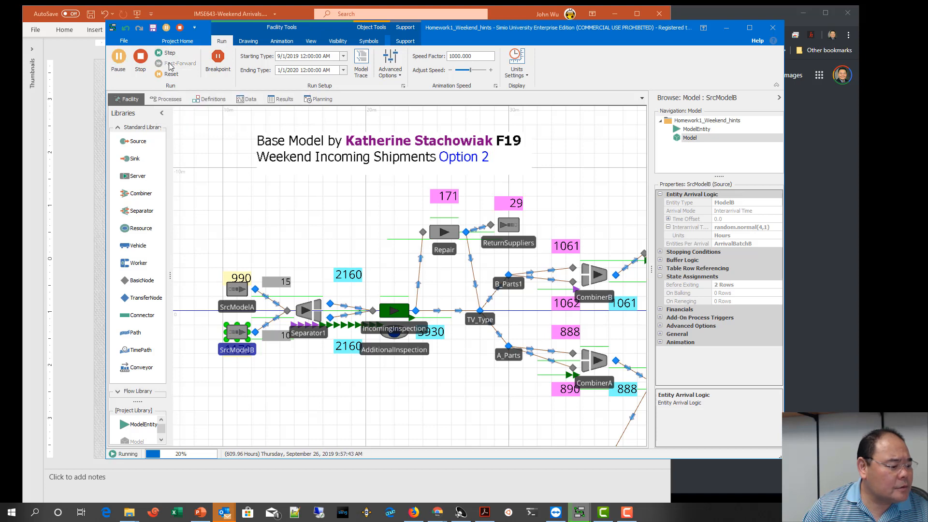
pyautogui.click(165, 64)
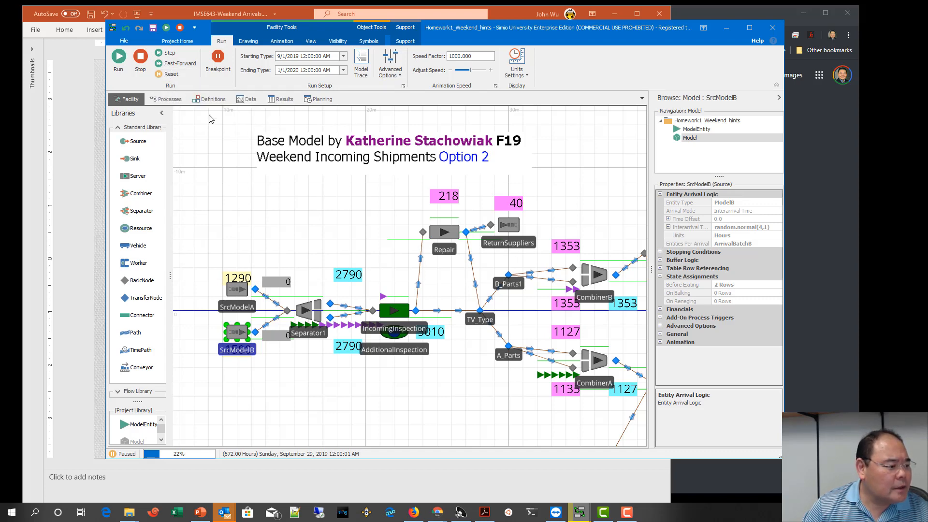
# Step: Remove the breakpoints from the AssignBatchB steps of both the WeekdayBatches and WeekendBatches processes
pyautogui.click(167, 99)
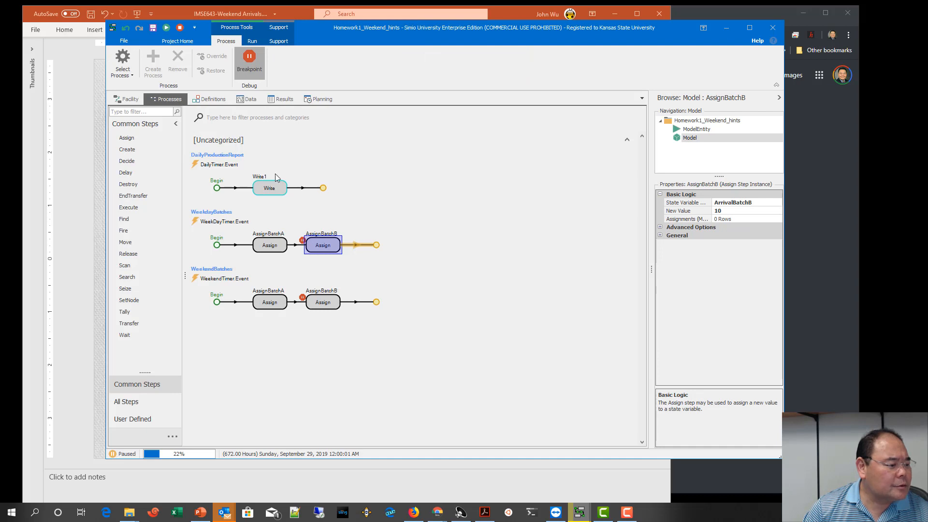
pyautogui.click(240, 71)
pyautogui.click(323, 300)
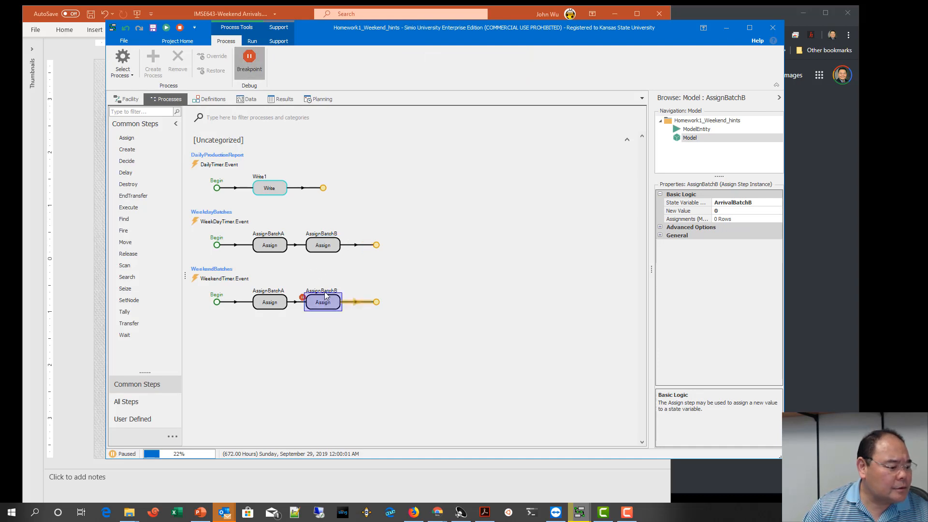
pyautogui.click(254, 60)
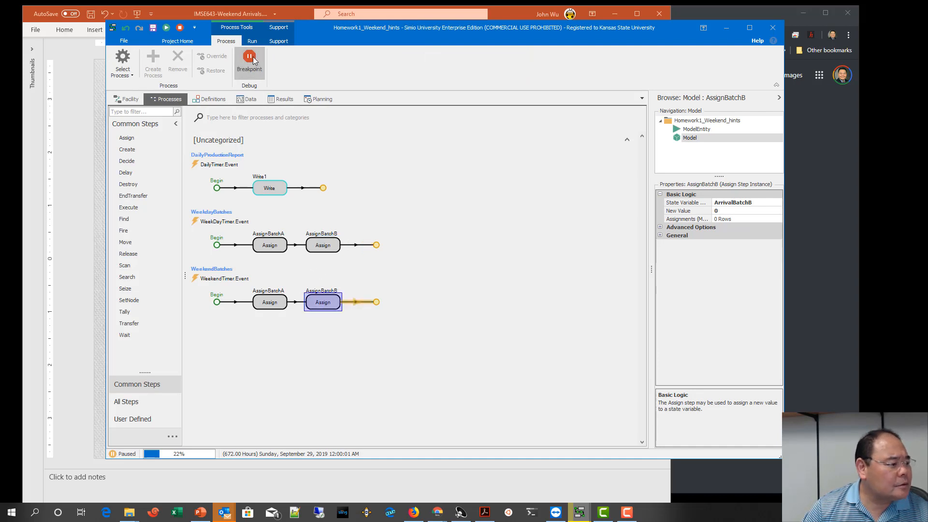
# Step: Stop the simulation and set the Time Offset of the WeekendTimer element to 6 days
pyautogui.click(208, 100)
pyautogui.click(194, 173)
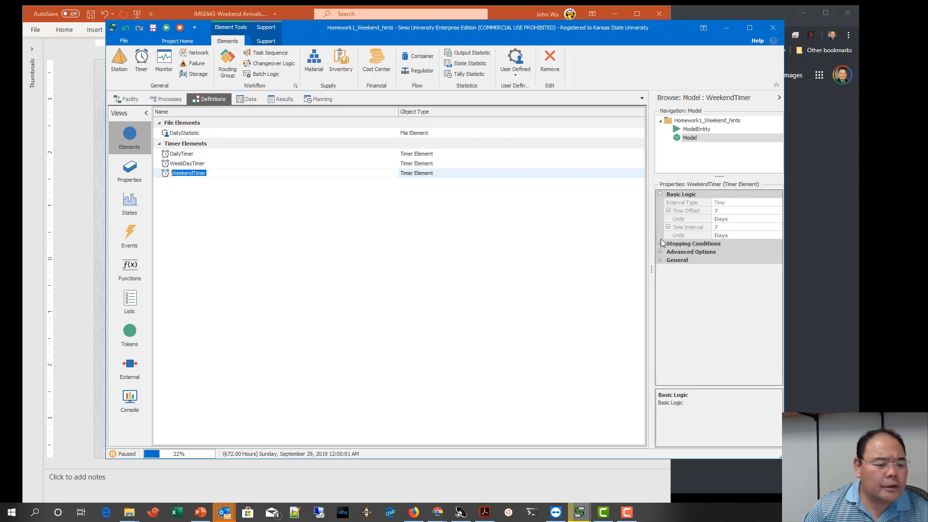
pyautogui.click(725, 220)
pyautogui.click(725, 211)
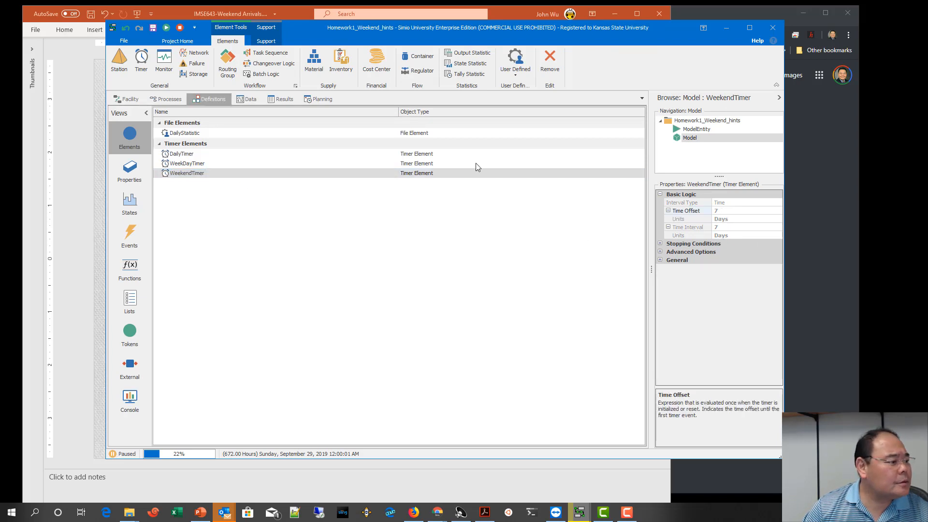
pyautogui.click(180, 27)
pyautogui.click(728, 210)
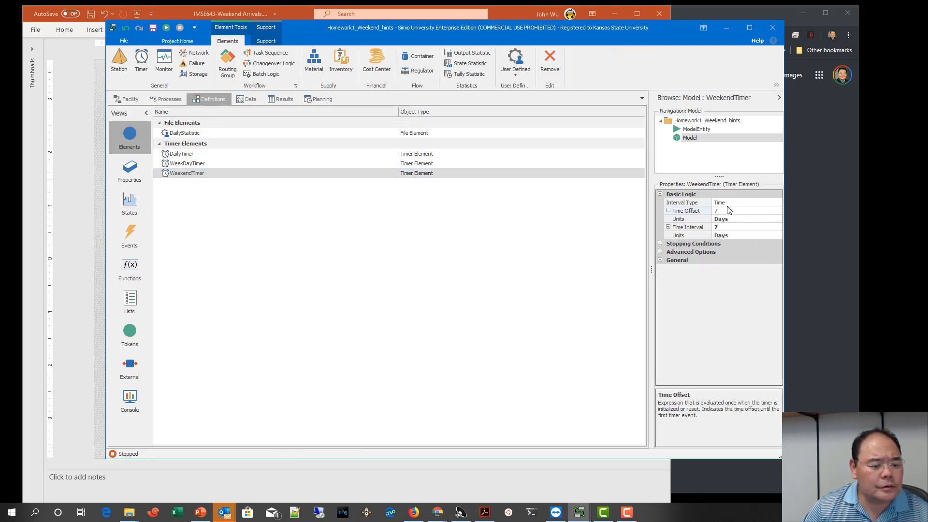
pyautogui.moveTo(729, 210); pyautogui.dragTo(707, 211)
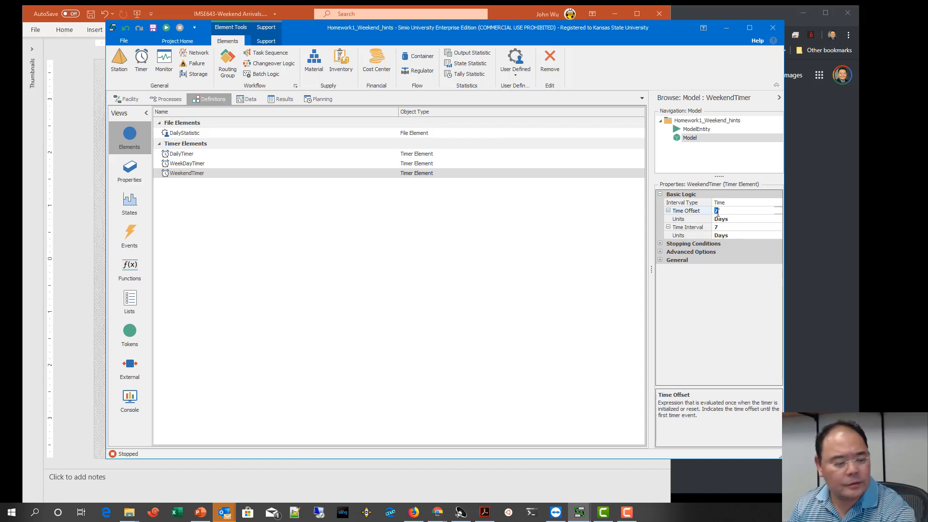
pyautogui.click(489, 269)
pyautogui.click(726, 213)
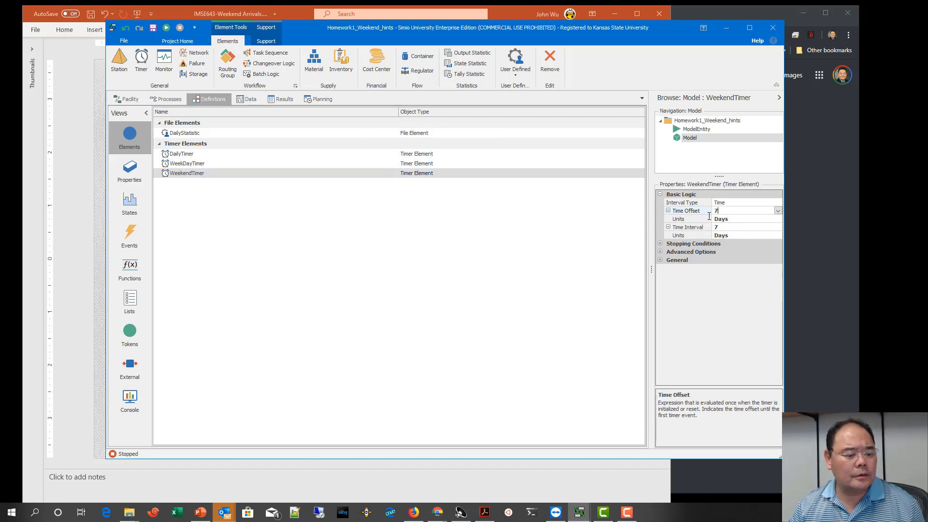
pyautogui.write('6')
pyautogui.click(567, 245)
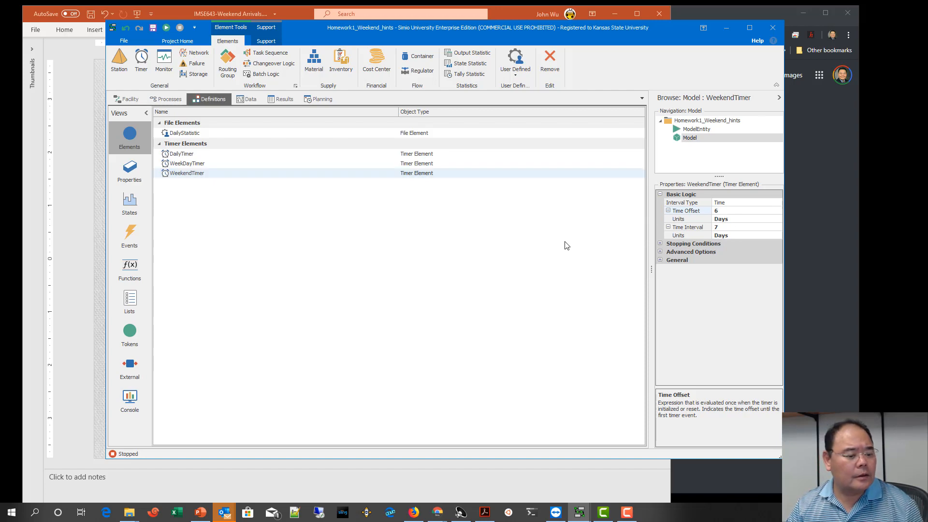
# Step: Set a breakpoint on the WeekendBatches AssignBatchB step and fast-forward a new simulation run to it
pyautogui.click(173, 99)
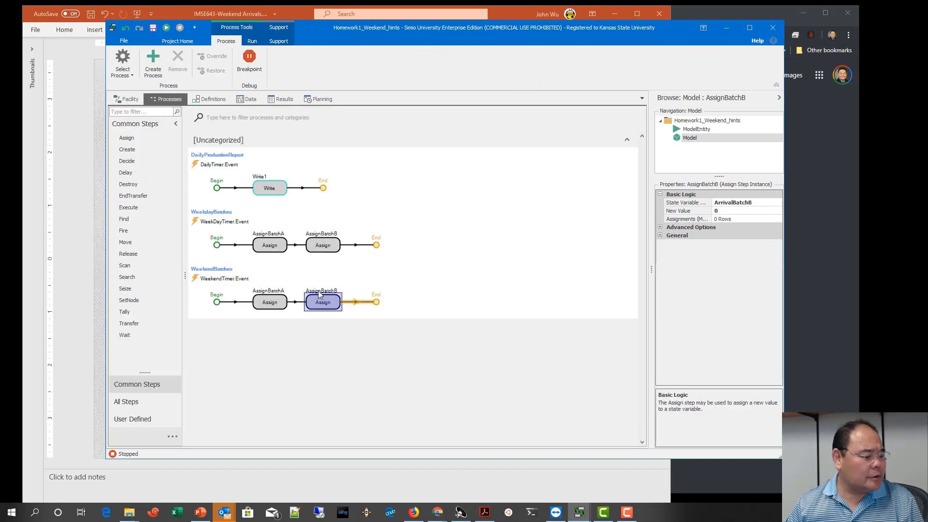
pyautogui.click(249, 67)
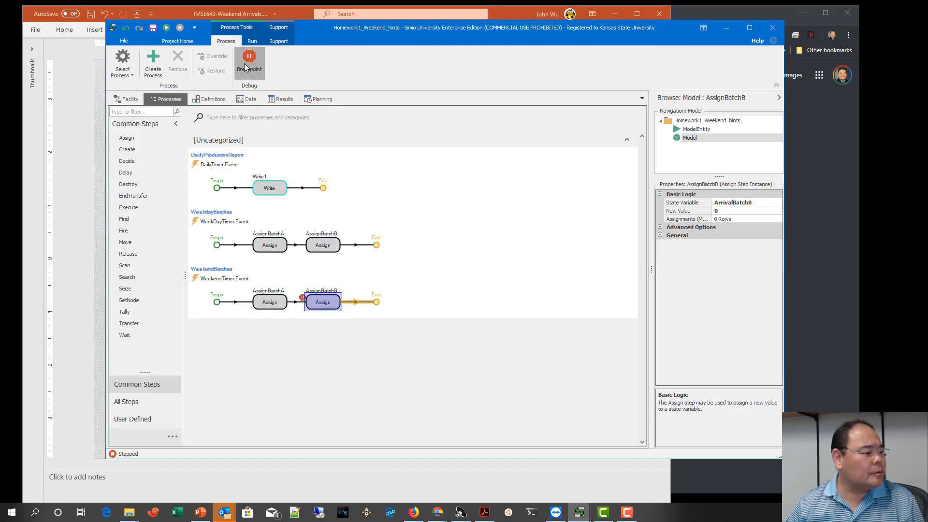
pyautogui.click(127, 99)
pyautogui.click(179, 64)
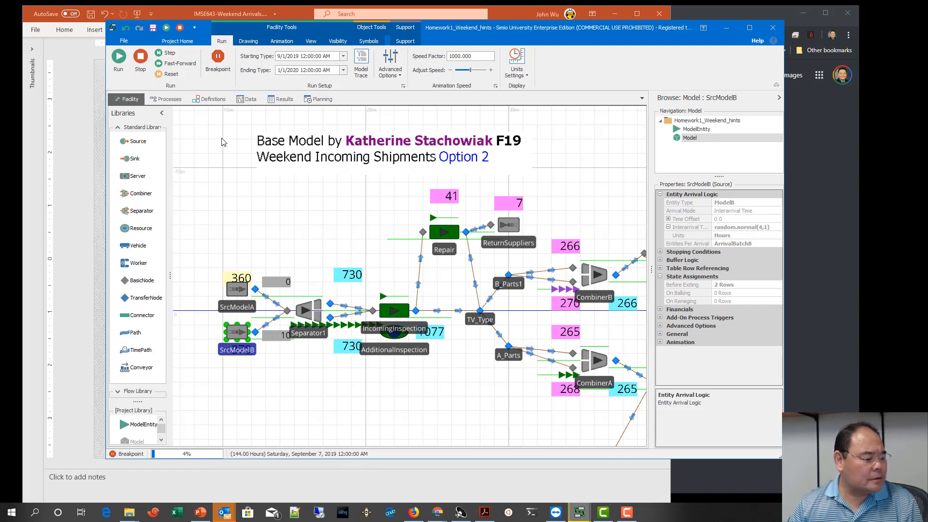
# Step: Step the simulation past the WeekendBatches breakpoint and set another breakpoint on the AssignBatchB step of the WeekdayBatches process
pyautogui.click(167, 53)
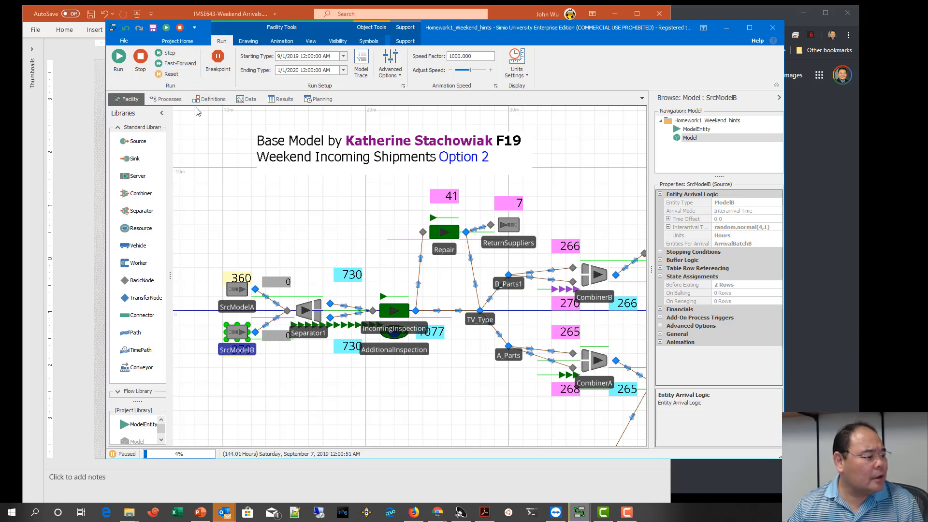
pyautogui.click(166, 99)
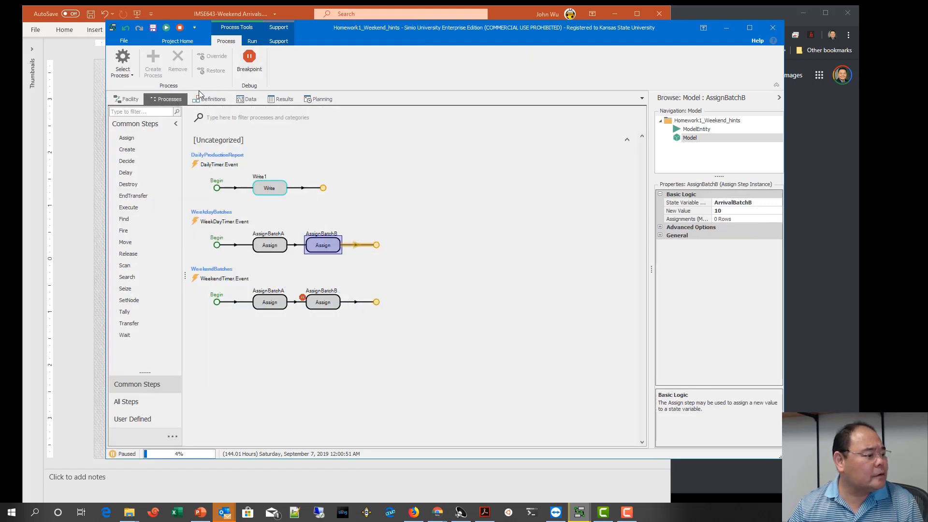
pyautogui.click(249, 60)
pyautogui.click(129, 99)
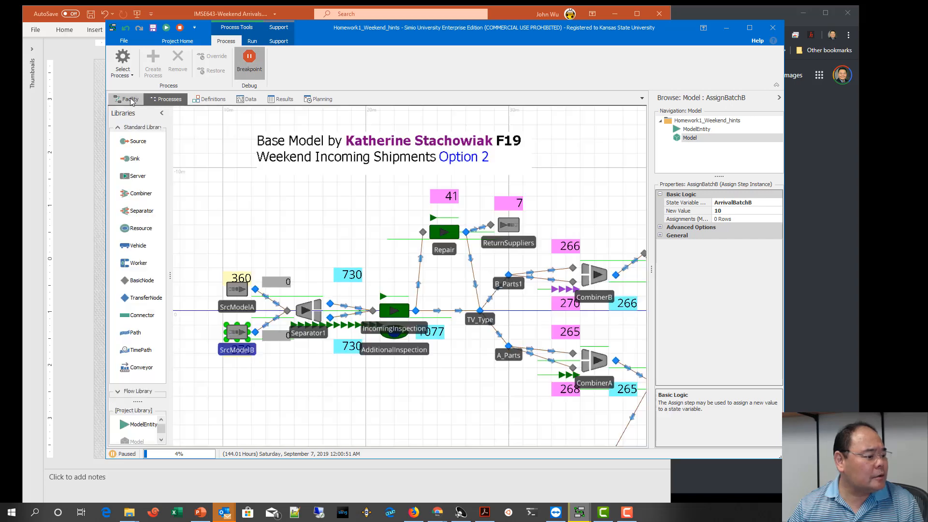
# Step: Fast-forward to the next weekday, weekend and weekday breakpoints in turn, stepping past each one to check the batch values and switch times
pyautogui.click(174, 64)
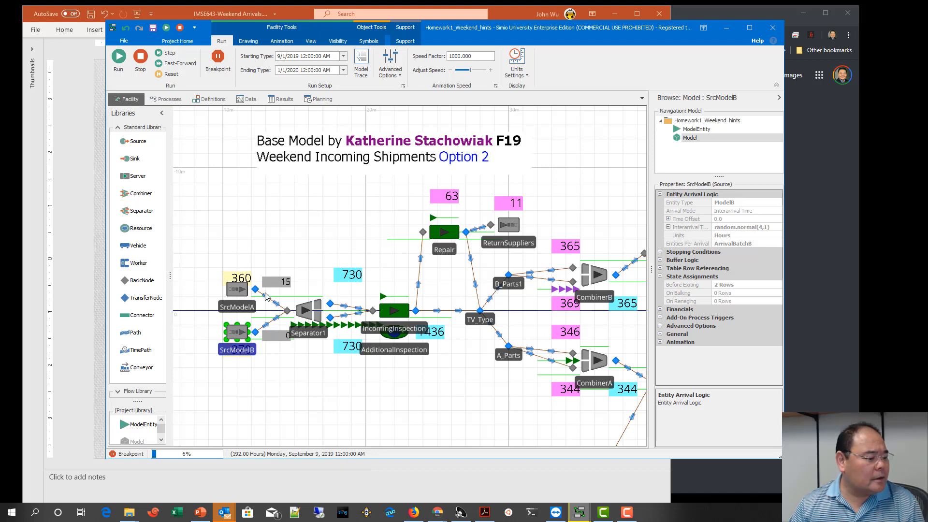
pyautogui.click(174, 57)
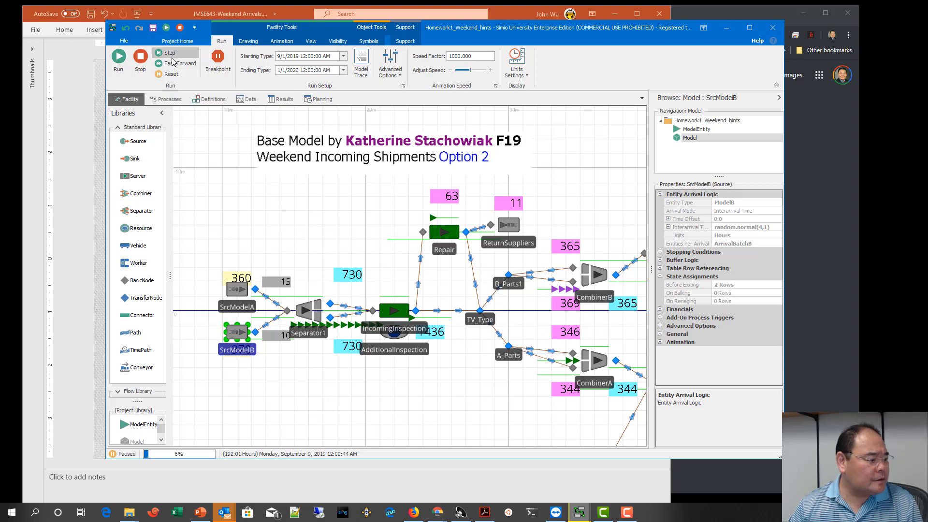
pyautogui.click(168, 64)
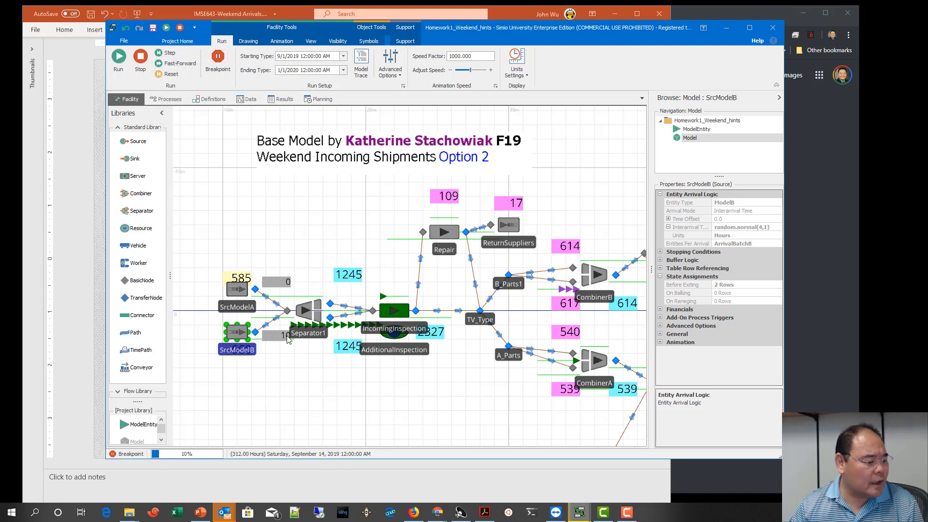
pyautogui.click(173, 54)
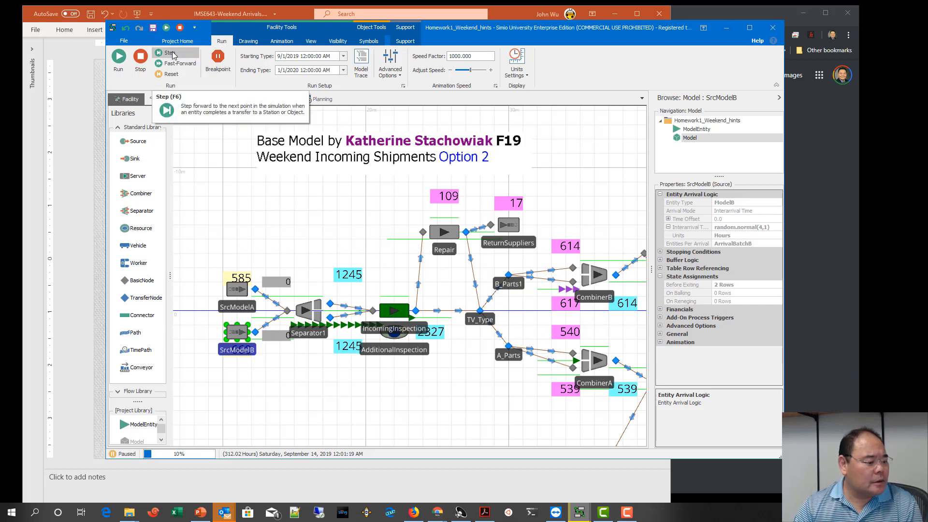
pyautogui.click(177, 64)
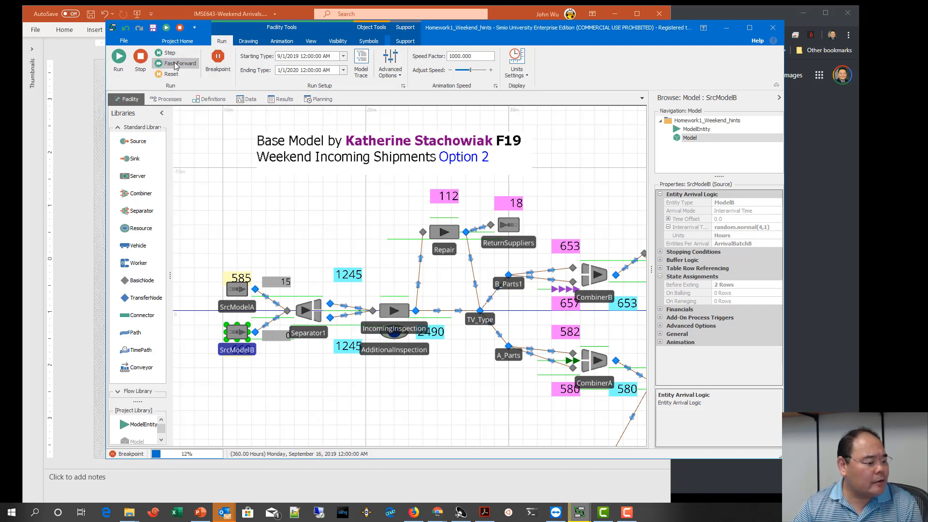
pyautogui.click(174, 53)
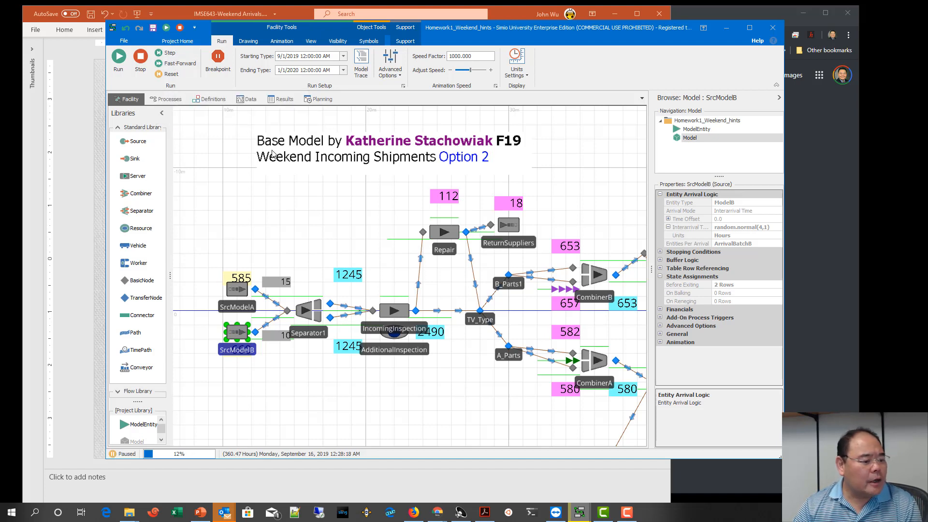
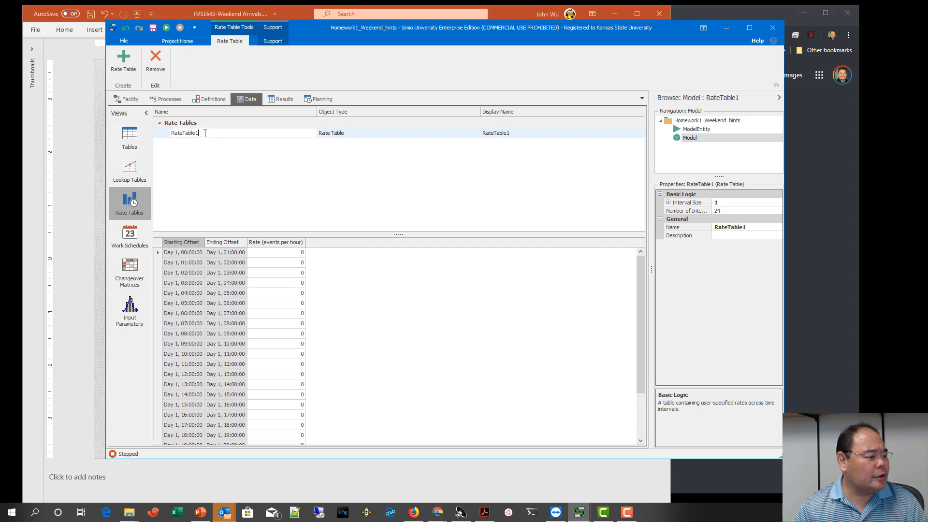
# Step: Rename the rate table as RateTableA and give it 7 intervals of 1 day each
pyautogui.press('BackSpace')
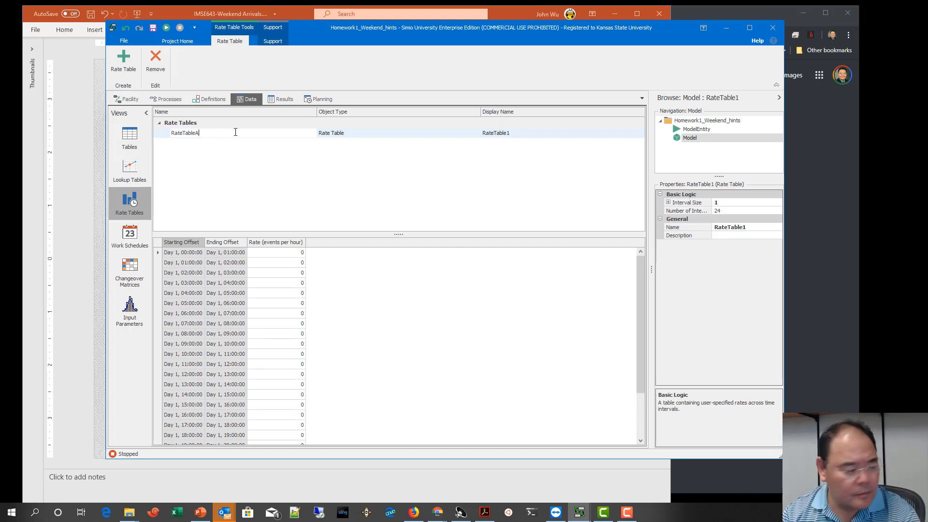
pyautogui.press('Return')
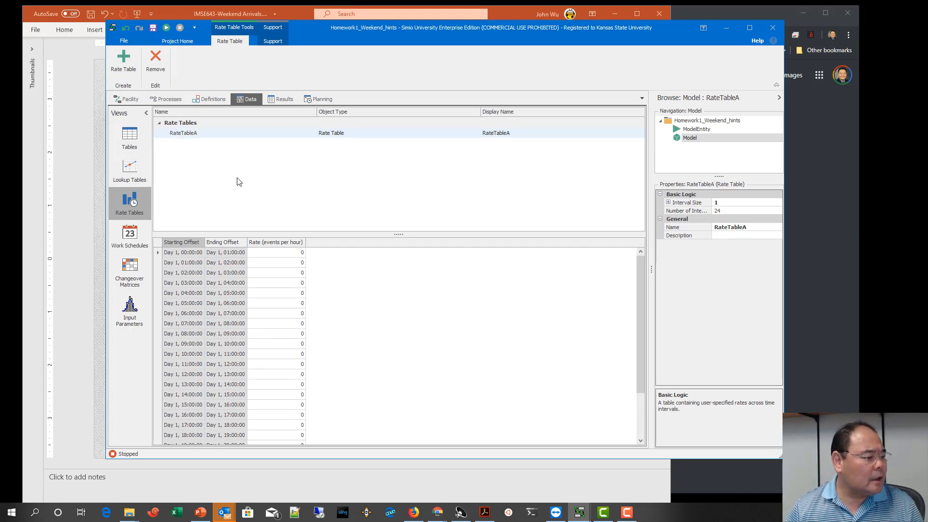
pyautogui.moveTo(651, 269); pyautogui.dragTo(508, 268)
pyautogui.click(637, 203)
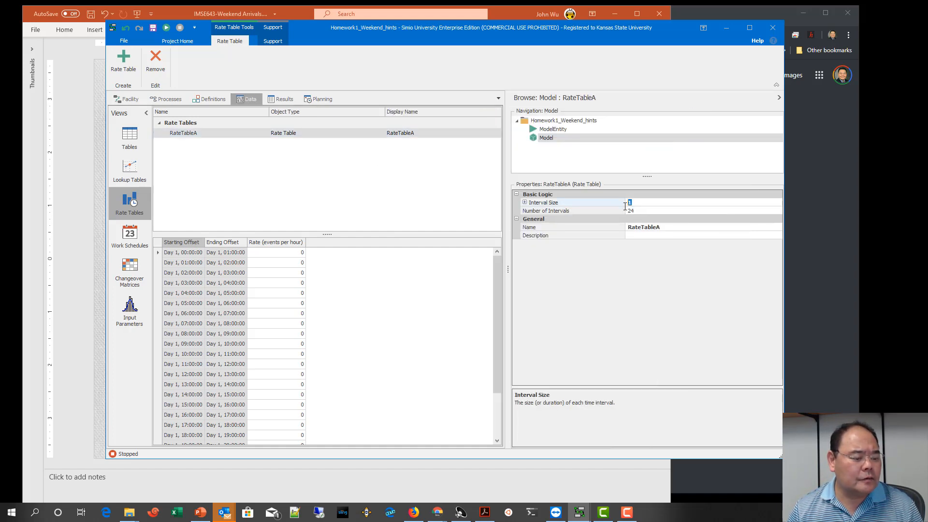
pyautogui.click(526, 203)
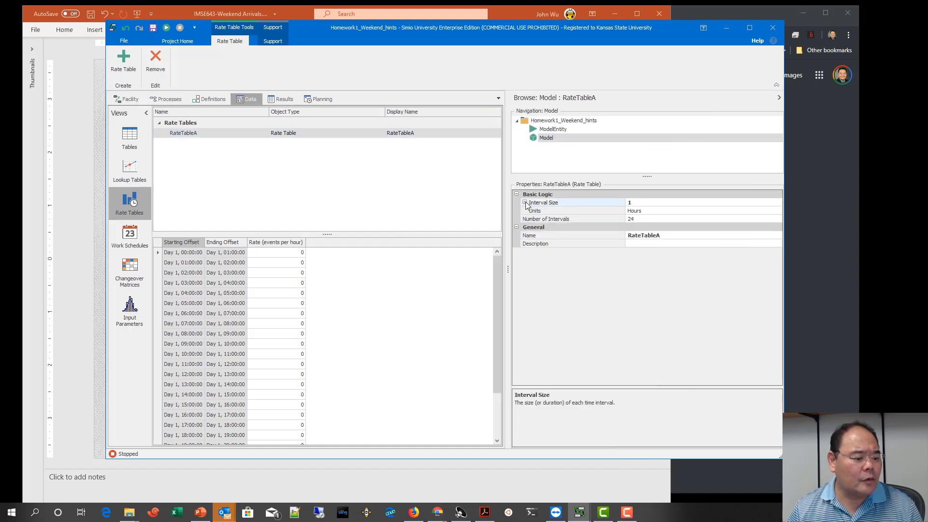
pyautogui.click(657, 212)
pyautogui.click(778, 211)
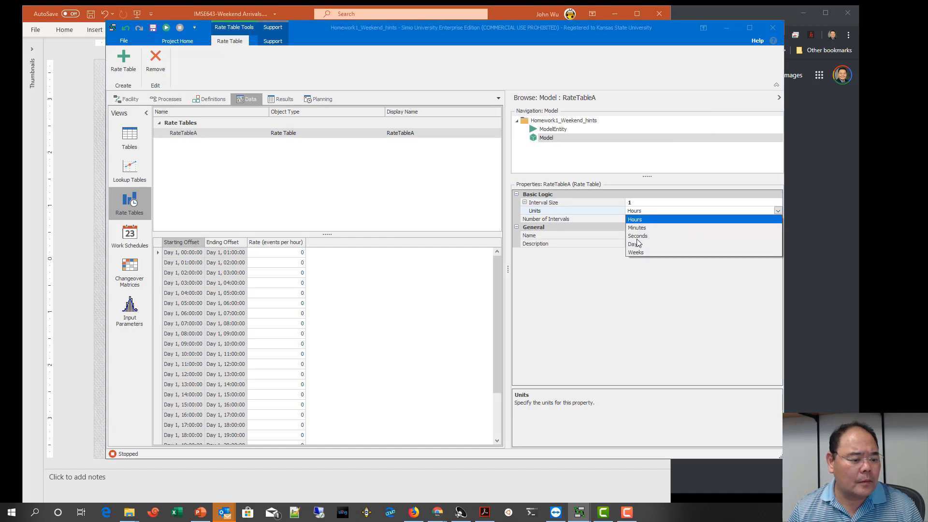
pyautogui.click(634, 241)
pyautogui.click(637, 219)
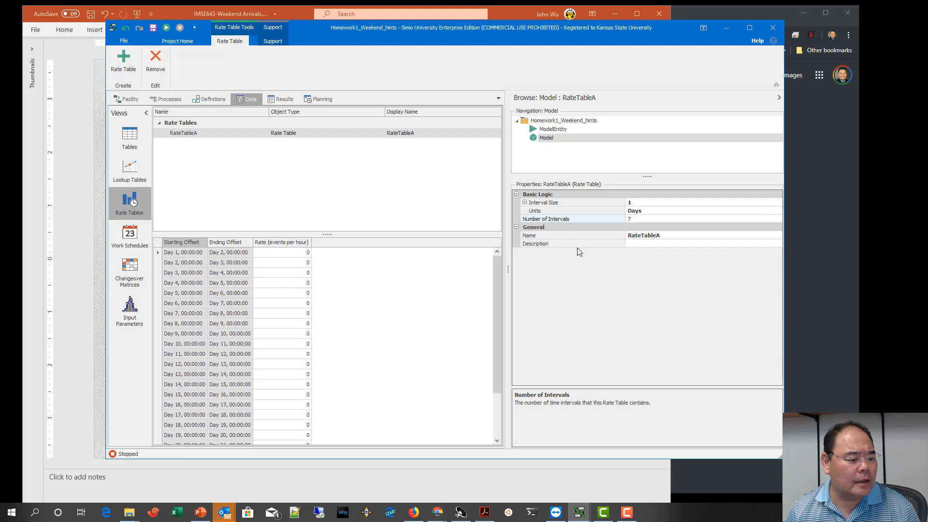
pyautogui.press('Return')
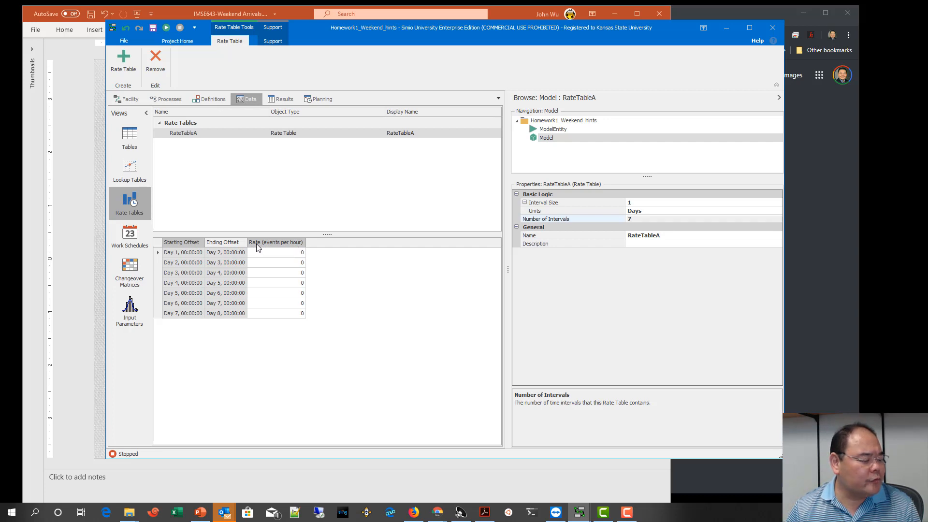
# Step: Enter a rate of 0.167 events per hour for Days 1 through 5 of RateTableA
pyautogui.click(292, 253)
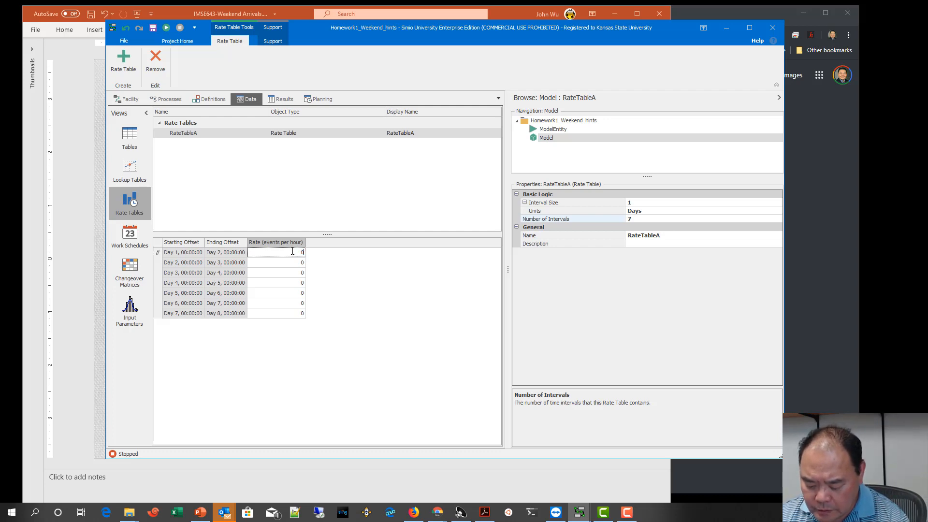
pyautogui.write('167')
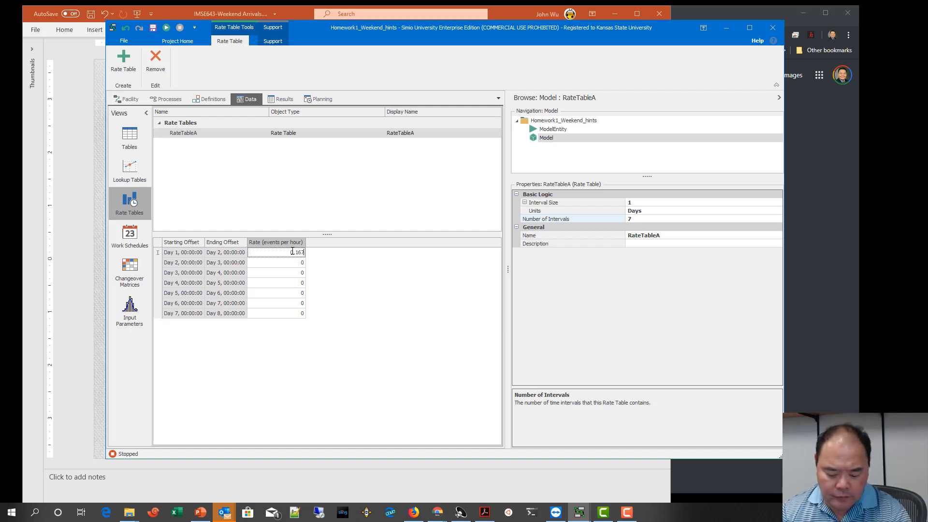
pyautogui.hotkey('shift', 'Left')
pyautogui.hotkey('shift', 'Left')
pyautogui.hotkey('shift', 'Left')
pyautogui.hotkey('shift', 'Left')
pyautogui.hotkey('shift', 'Left')
pyautogui.hotkey('ctrl', 'c')
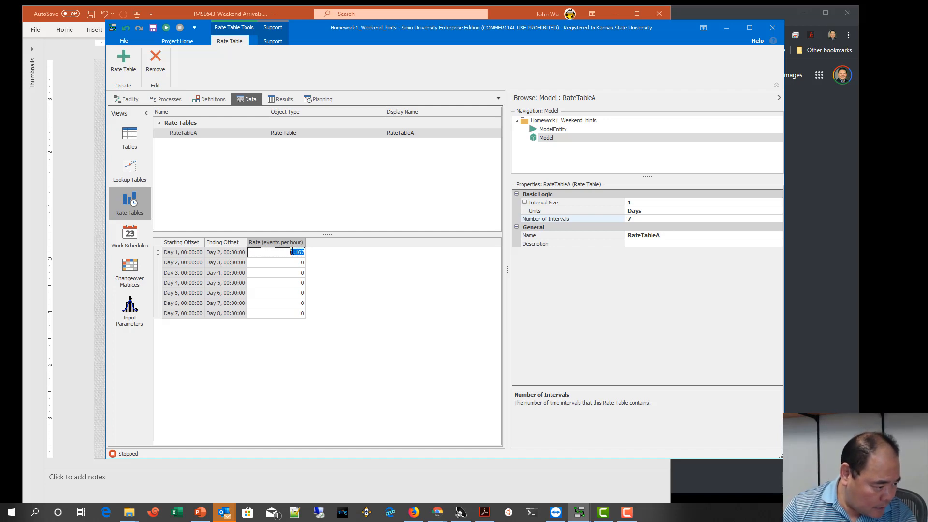
pyautogui.click(299, 265)
pyautogui.hotkey('ctrl', 'v')
pyautogui.click(288, 273)
pyautogui.hotkey('ctrl', 'v')
pyautogui.click(290, 282)
pyautogui.hotkey('ctrl', 'v')
pyautogui.click(293, 293)
pyautogui.hotkey('ctrl', 'v')
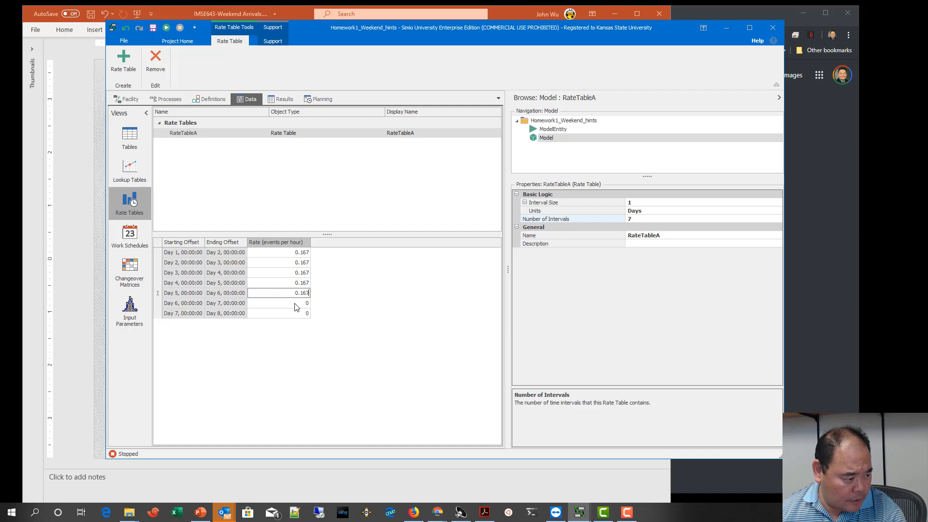
# Step: Set the Day 1 rate of RateTableA to 0 and its Day 6 rate to 0.167
pyautogui.click(281, 253)
pyautogui.click(302, 253)
pyautogui.hotkey('ctrl', 'c')
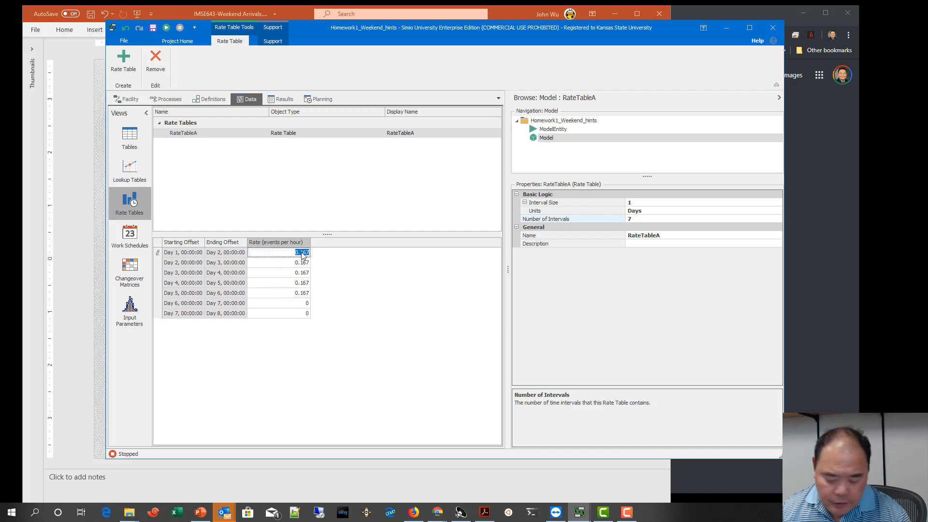
pyautogui.write('0')
pyautogui.click(296, 303)
pyautogui.hotkey('ctrl', 'v')
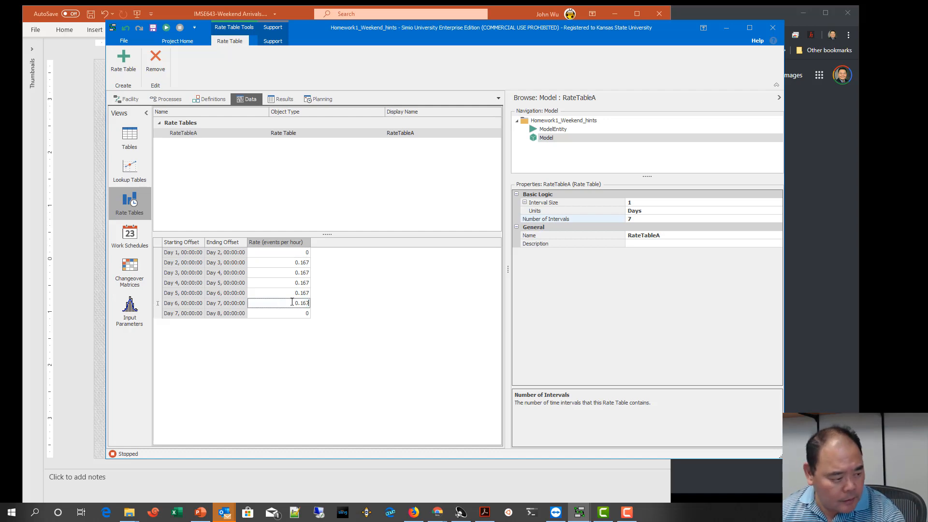
pyautogui.click(341, 304)
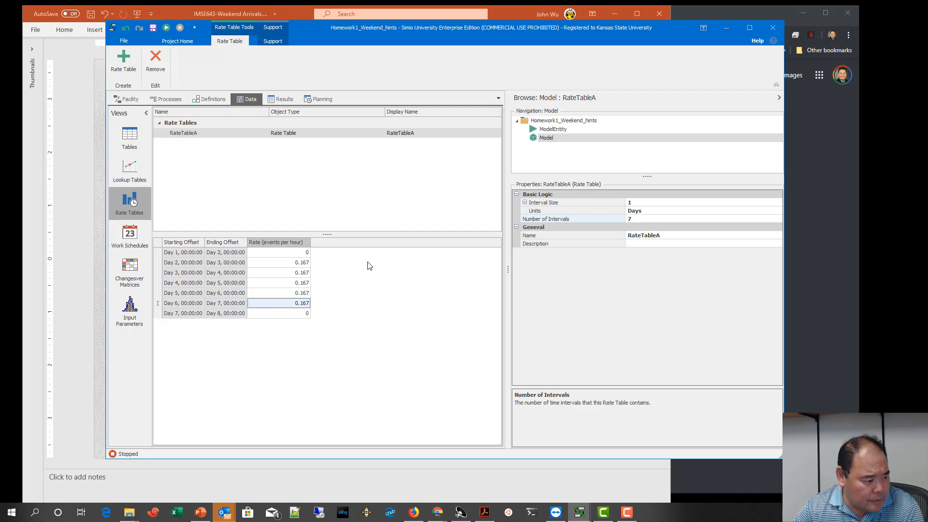
# Step: Create a second rate table named RateTableB
pyautogui.click(123, 60)
pyautogui.click(189, 143)
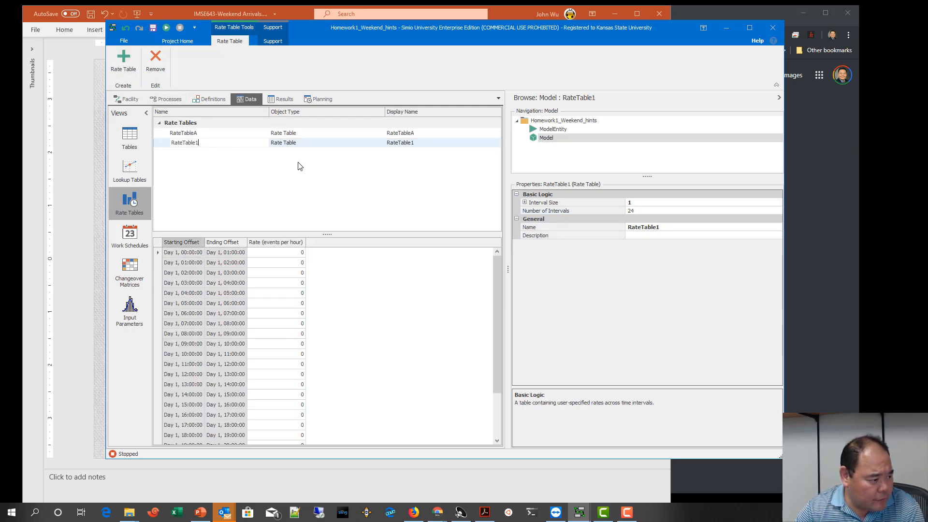
pyautogui.write('B')
pyautogui.press('Return')
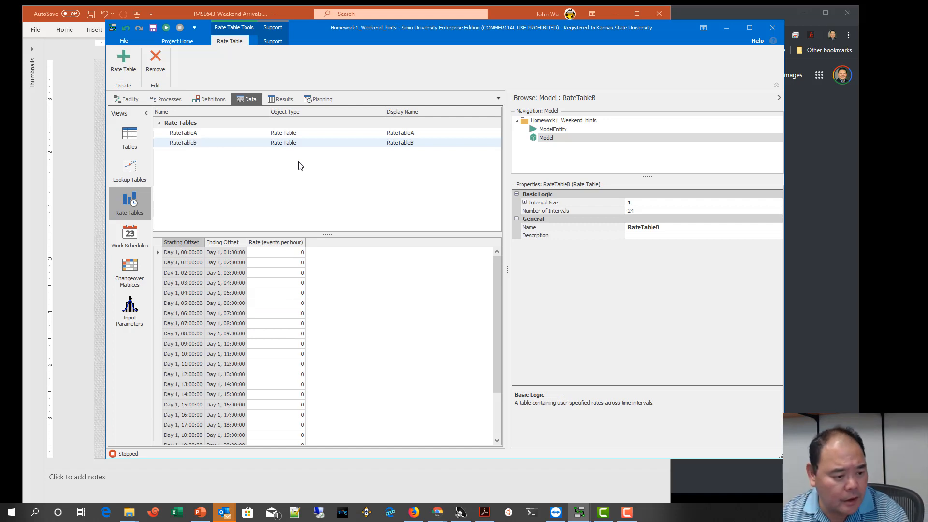
# Step: Set the interval size units of RateTableB to Days and its number of intervals to 7
pyautogui.click(634, 204)
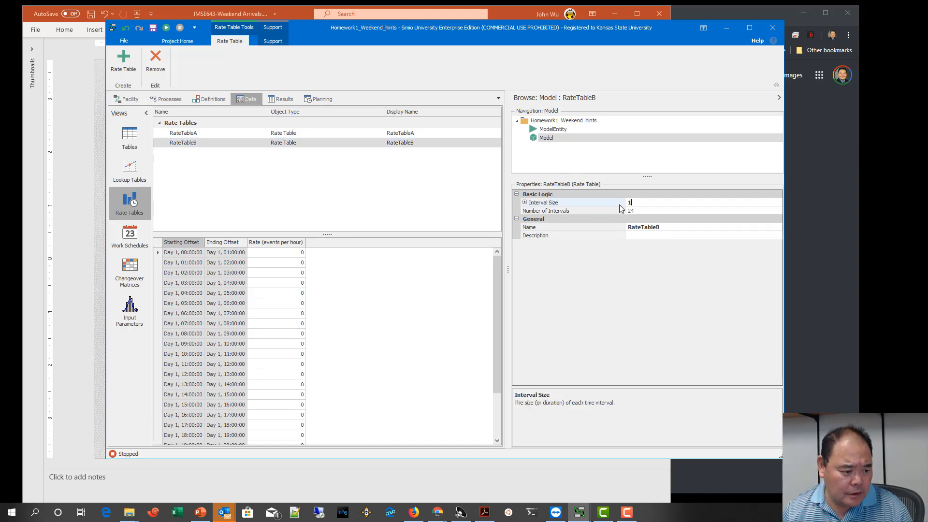
pyautogui.click(525, 202)
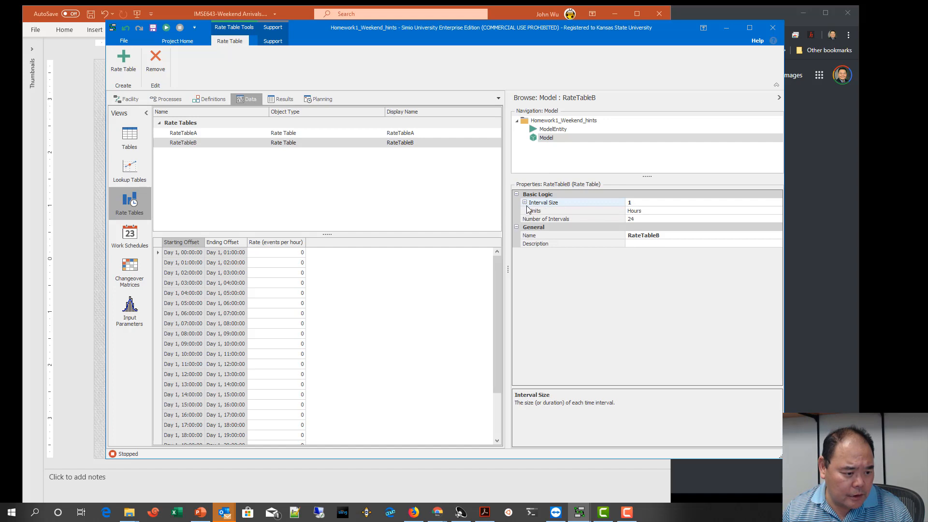
pyautogui.click(721, 212)
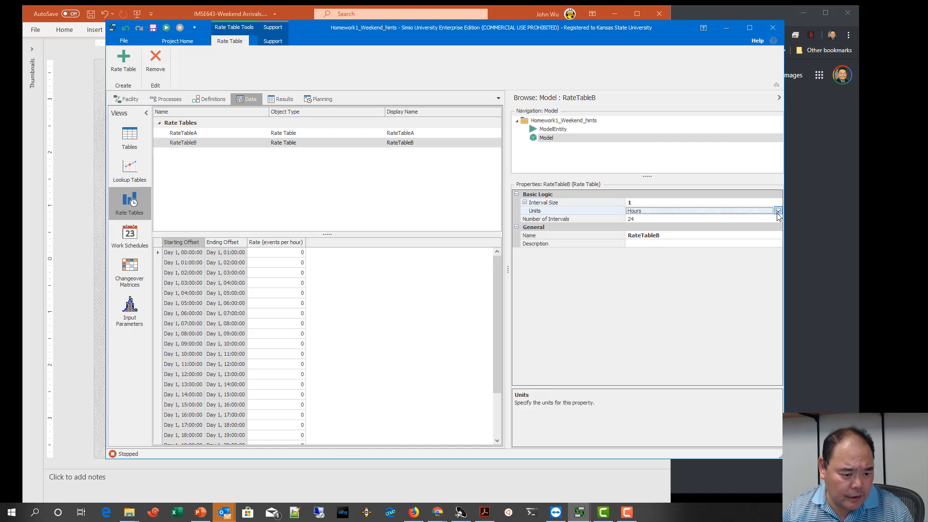
pyautogui.click(778, 211)
pyautogui.click(637, 245)
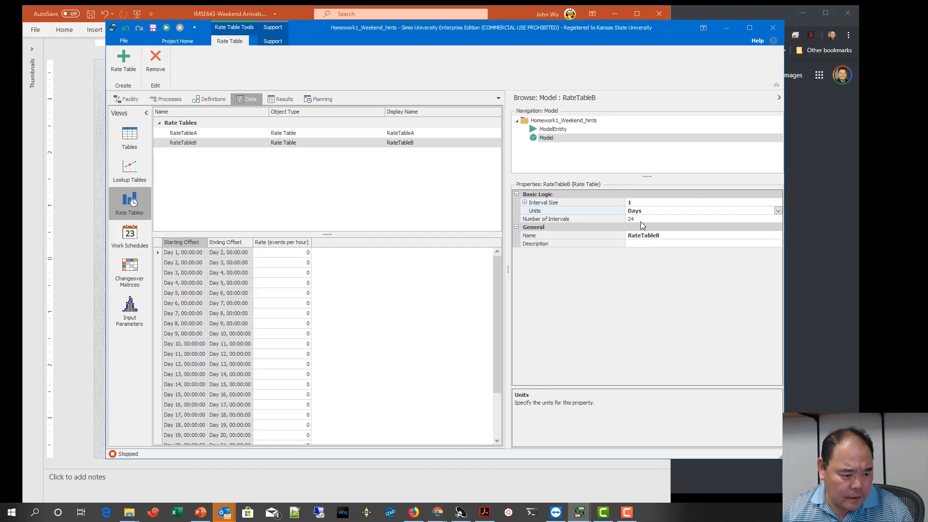
pyautogui.click(635, 220)
pyautogui.write('7')
pyautogui.press('Return')
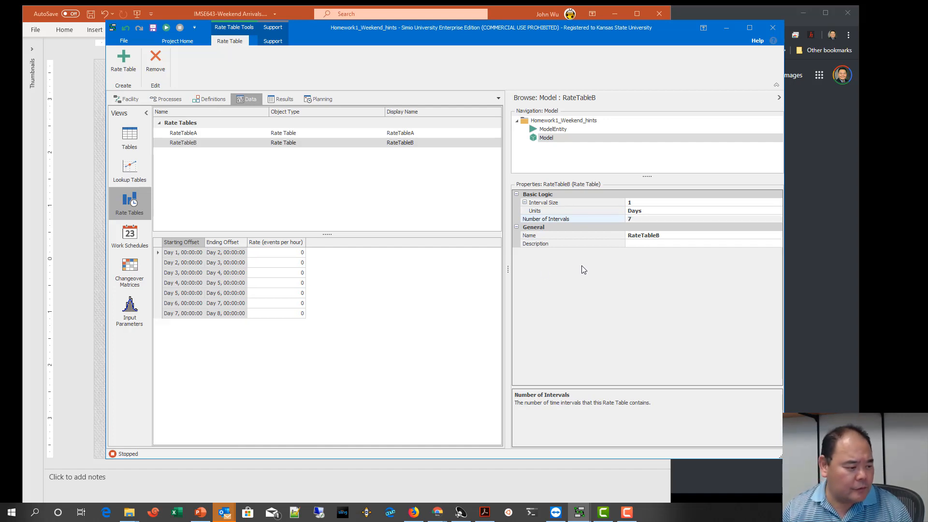
# Step: Enter a rate of 0.25 events per hour for Days 1 through 6 of RateTableB
pyautogui.click(299, 253)
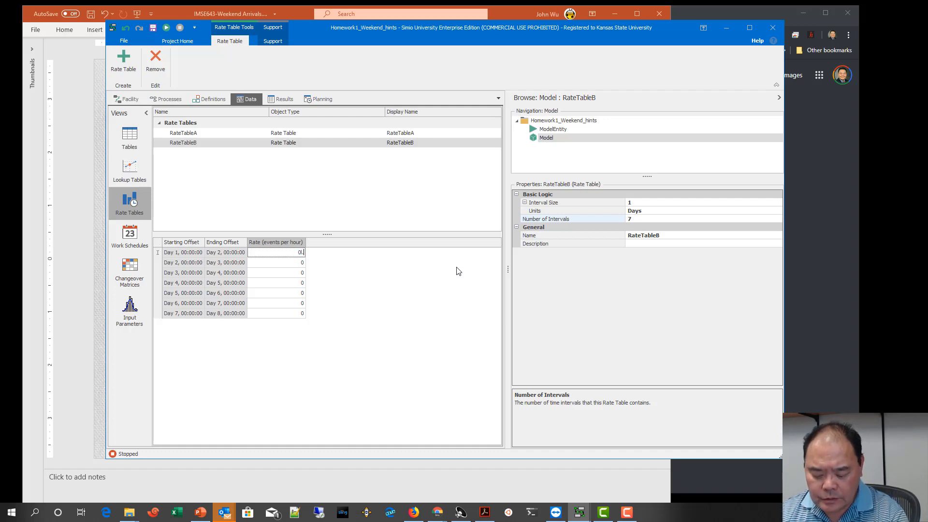
pyautogui.write('25')
pyautogui.hotkey('shift', 'Left')
pyautogui.hotkey('shift', 'Left')
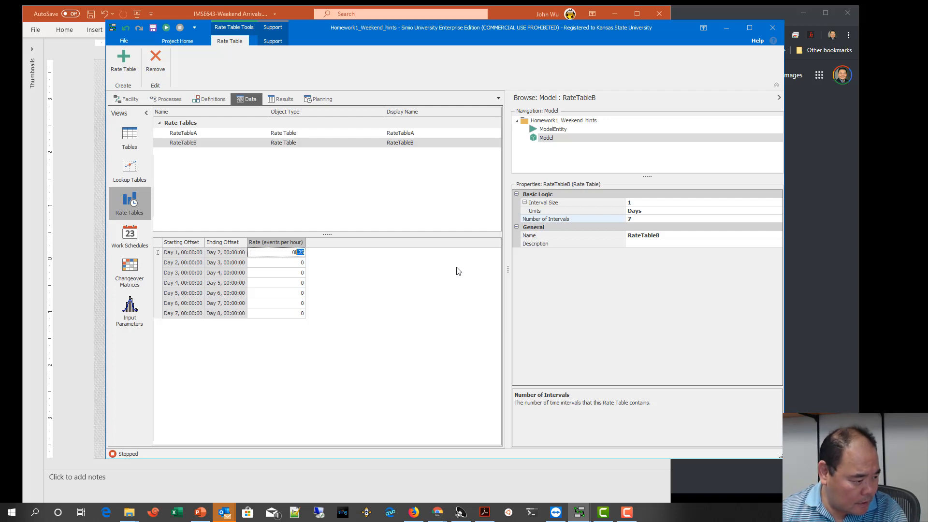
pyautogui.press('Left')
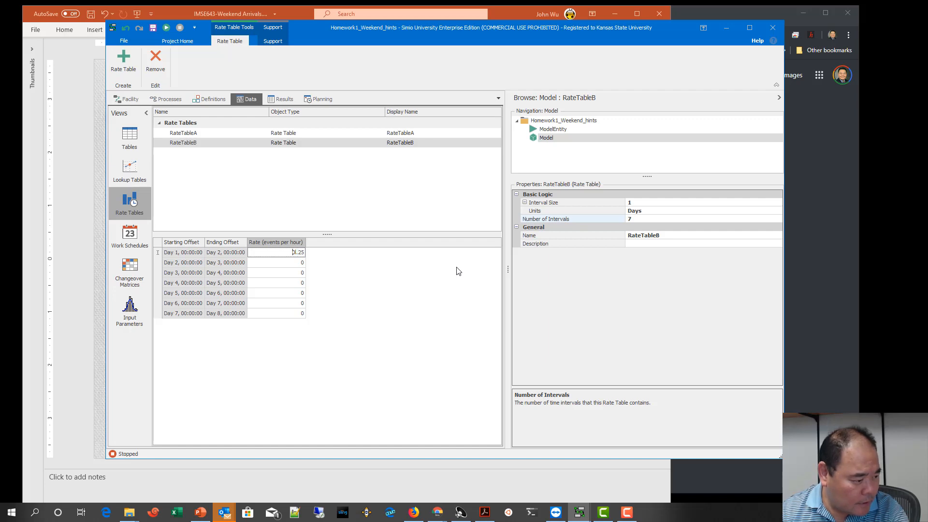
pyautogui.press('Return')
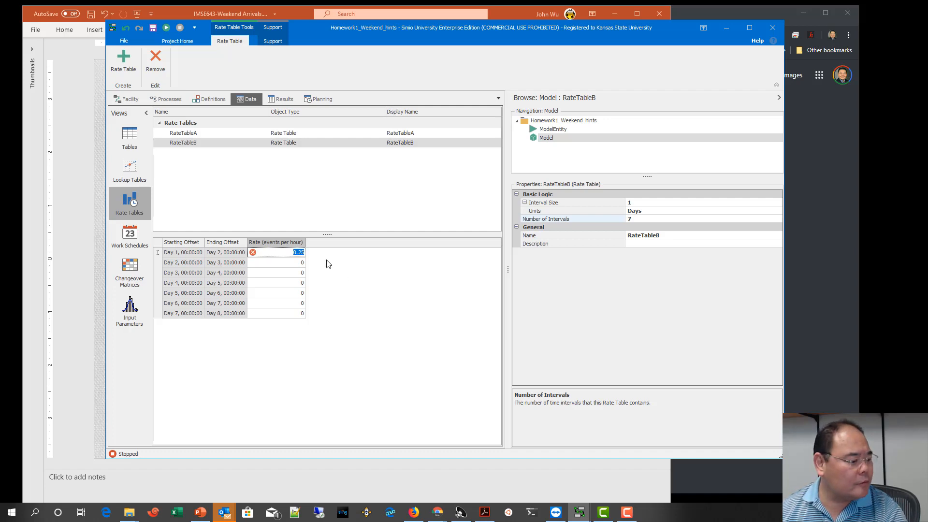
pyautogui.click(304, 264)
pyautogui.write('0.25')
pyautogui.click(293, 272)
pyautogui.write('0.25')
pyautogui.click(298, 282)
pyautogui.write('0.25')
pyautogui.click(298, 293)
pyautogui.write('0.25')
pyautogui.click(302, 303)
pyautogui.write('0.25')
# Step: Set the Day 1 rate of RateTableB to 0
pyautogui.click(301, 252)
pyautogui.click(301, 252)
pyautogui.press('Delete')
pyautogui.press('Delete')
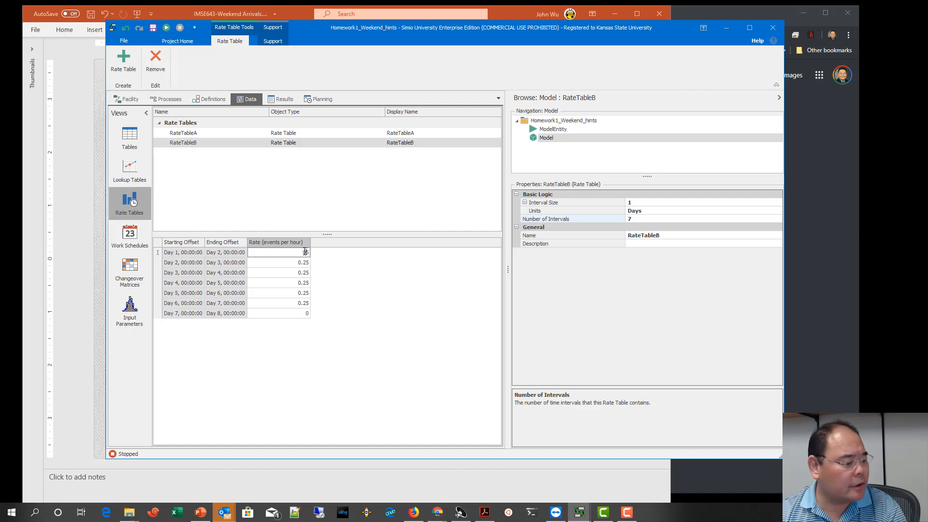
pyautogui.press('Return')
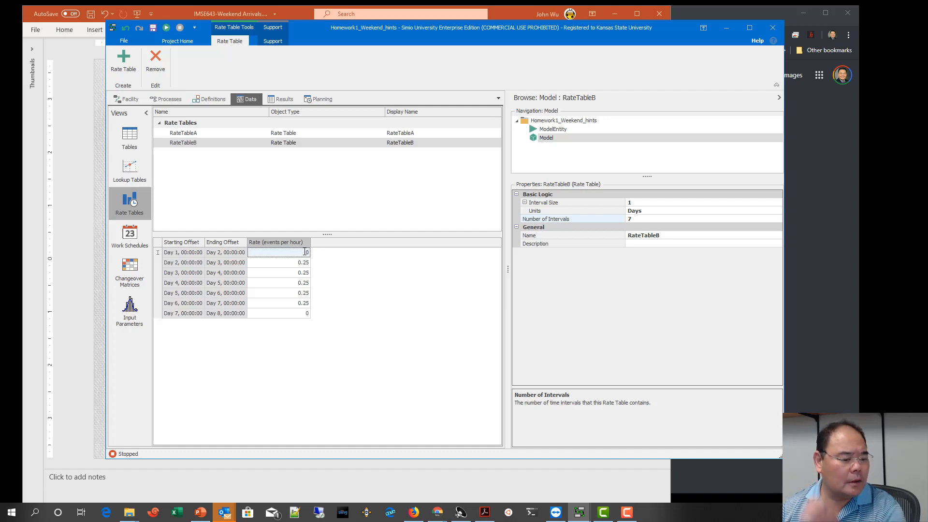
pyautogui.press('Down')
pyautogui.press('Down')
pyautogui.press('Down')
pyautogui.press('Down')
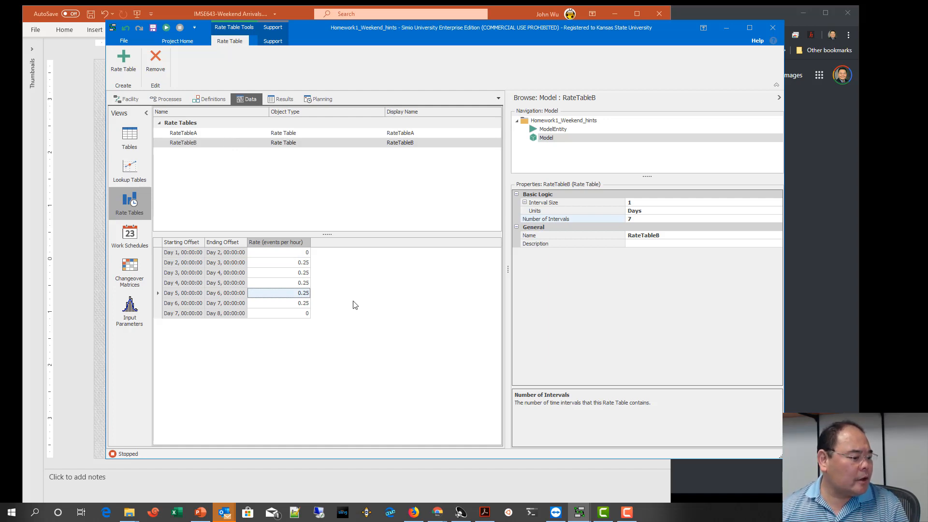
# Step: Delete the two grey arrival batch status labels between the sources and Separator1 in the facility model
pyautogui.click(135, 101)
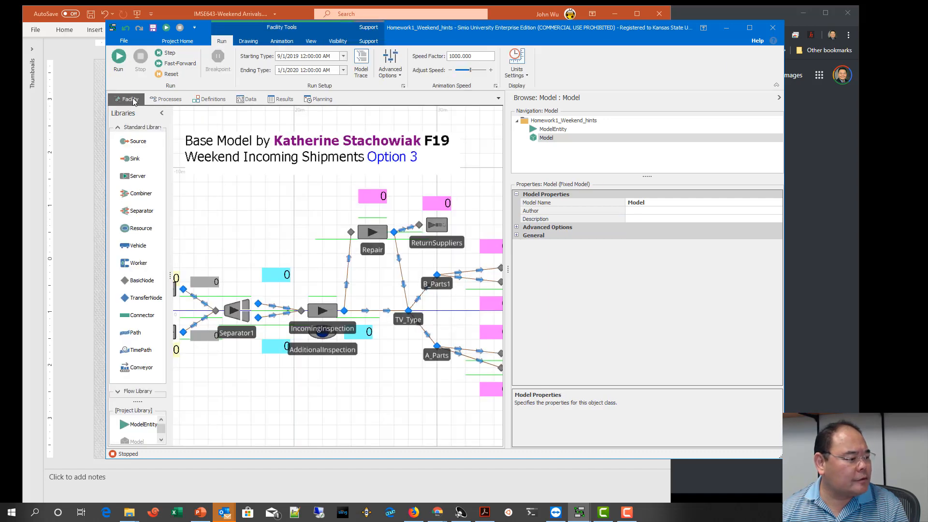
pyautogui.moveTo(235, 247); pyautogui.dragTo(338, 260)
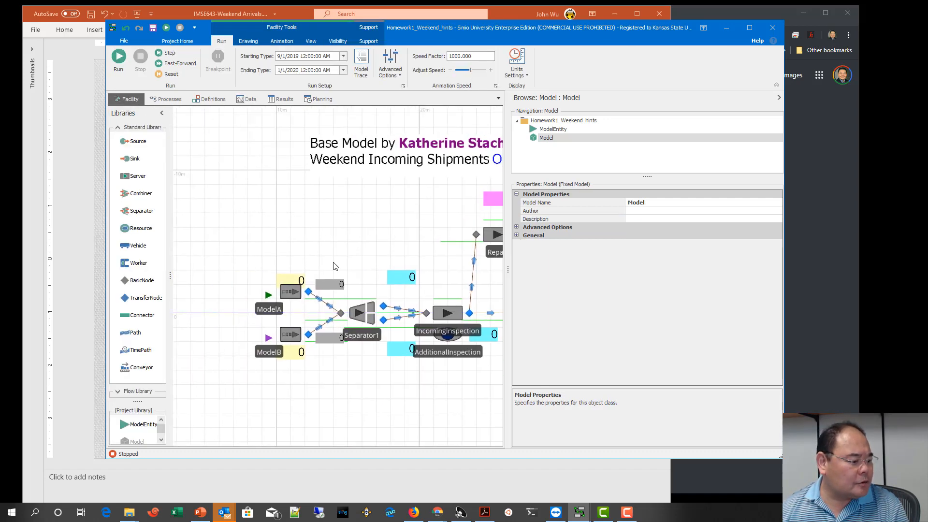
pyautogui.click(291, 292)
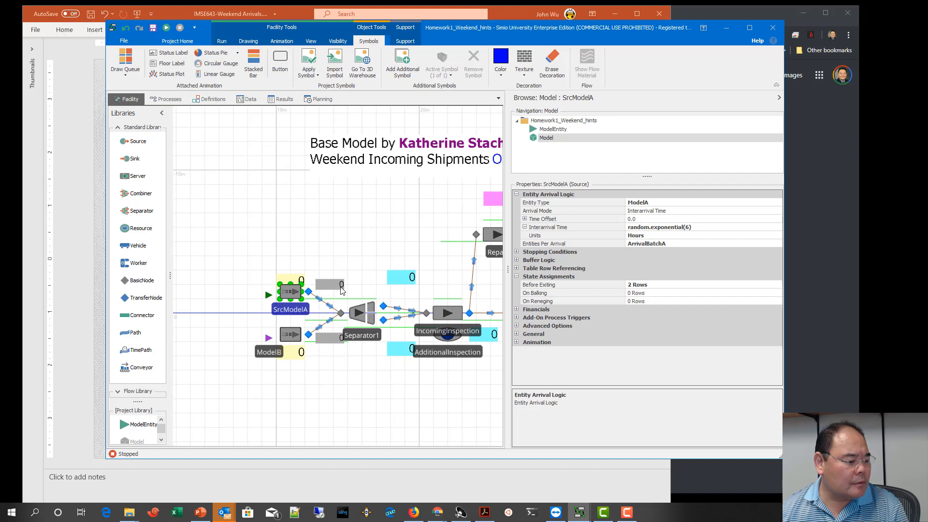
pyautogui.click(341, 287)
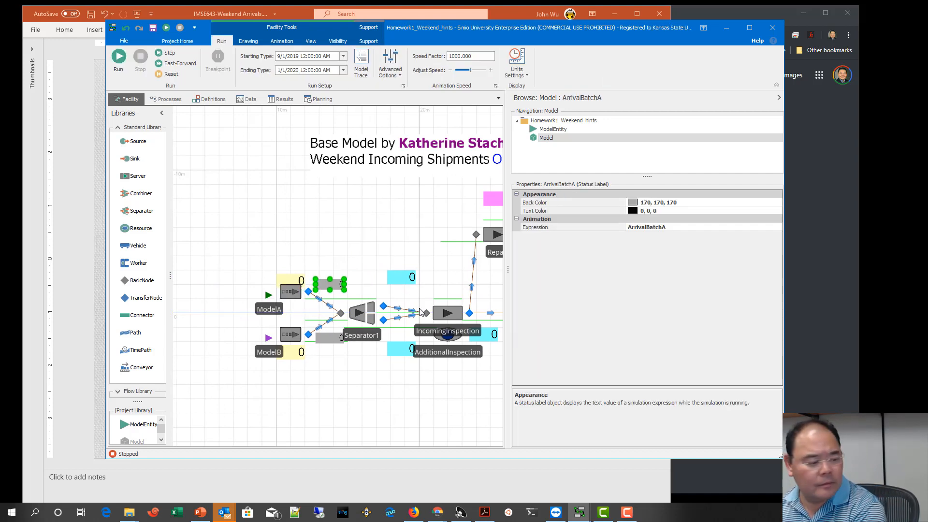
pyautogui.press('Delete')
pyautogui.click(333, 339)
pyautogui.press('Delete')
# Step: Set Entities Per Arrival to 15 for the SrcModelA source and to 10 for SrcModelB
pyautogui.click(299, 308)
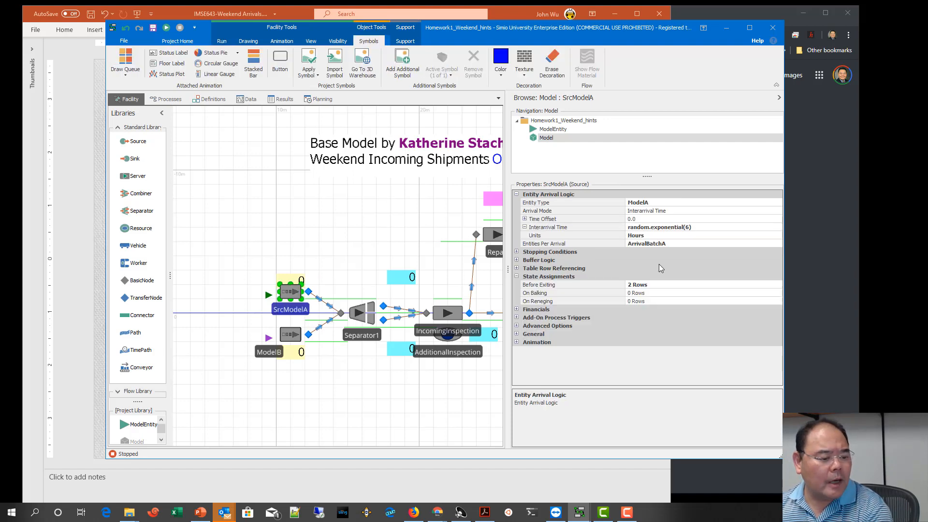
pyautogui.click(677, 244)
pyautogui.write('15')
pyautogui.press('Return')
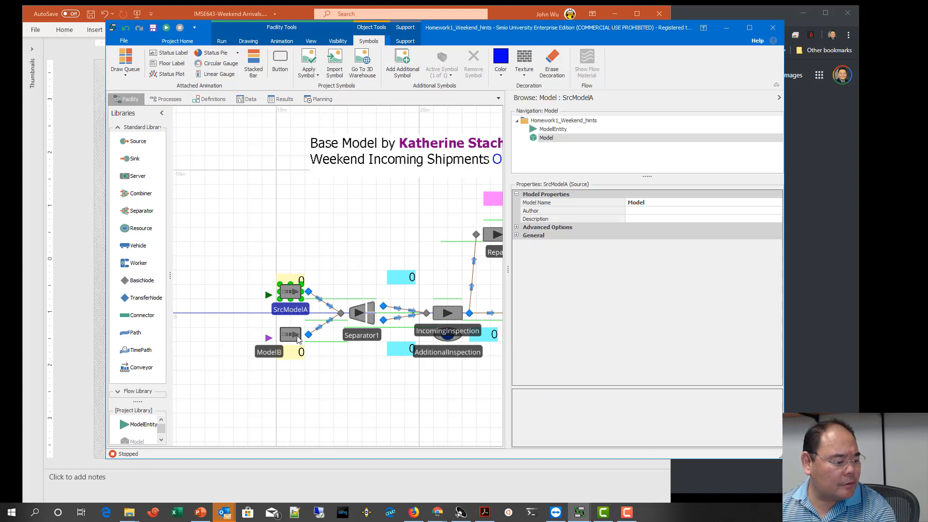
pyautogui.click(290, 334)
pyautogui.click(682, 243)
pyautogui.write('10')
pyautogui.press('Return')
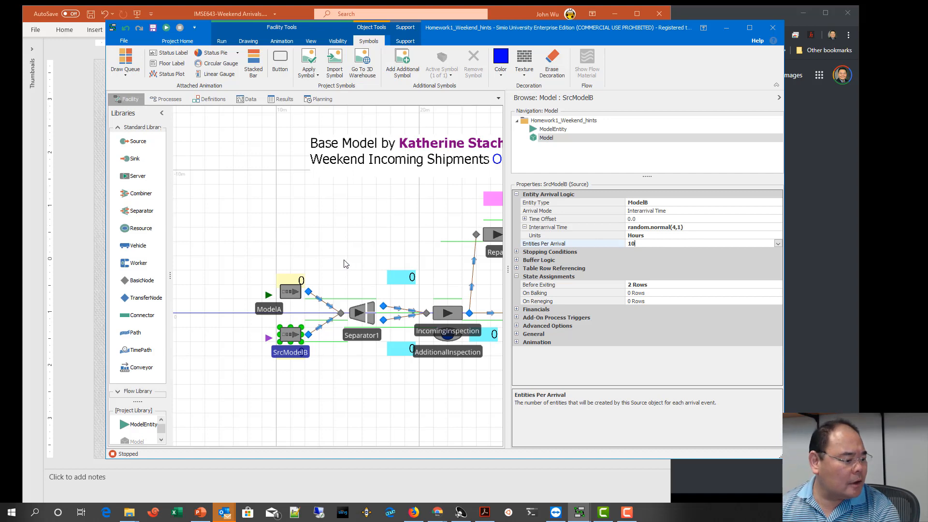
# Step: Set the arrival mode of the SrcModelA source to Time Varying Arrival Rate, using RateTableA as its rate table
pyautogui.click(292, 293)
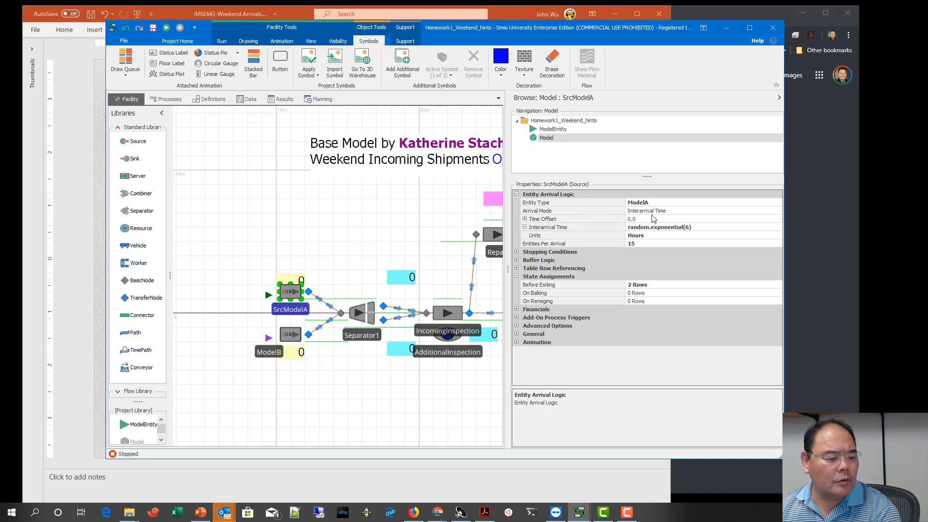
pyautogui.click(678, 211)
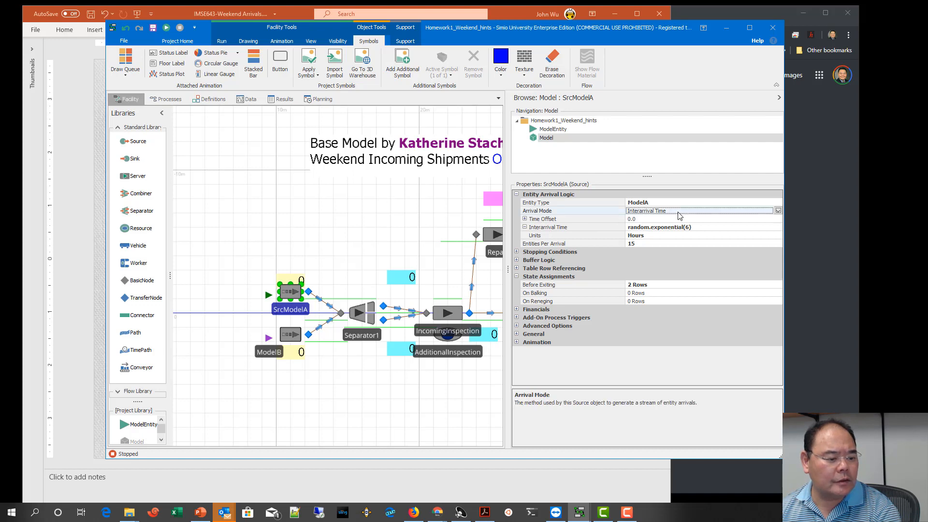
pyautogui.click(779, 211)
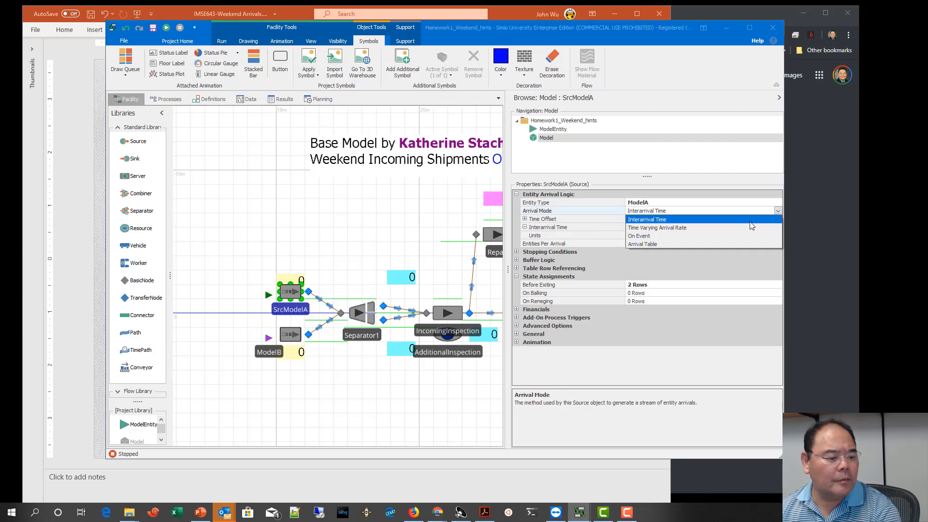
pyautogui.click(687, 228)
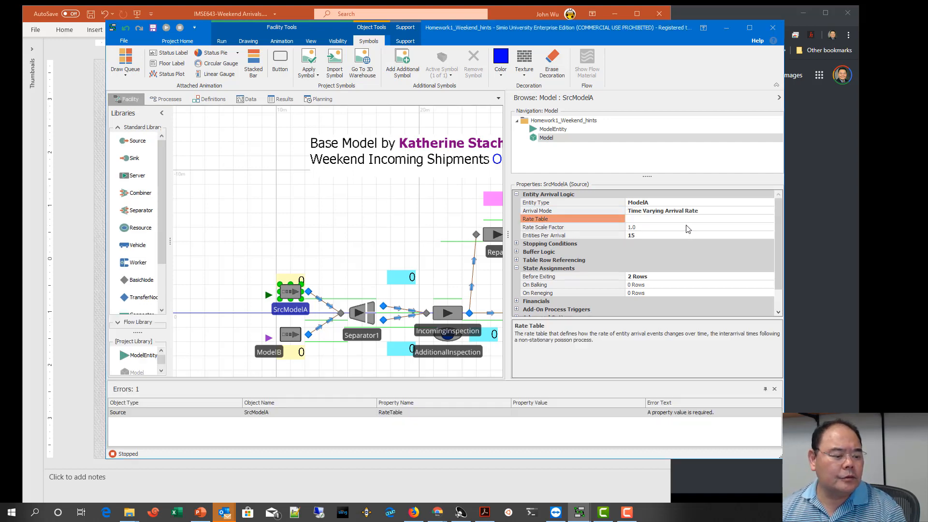
pyautogui.click(691, 220)
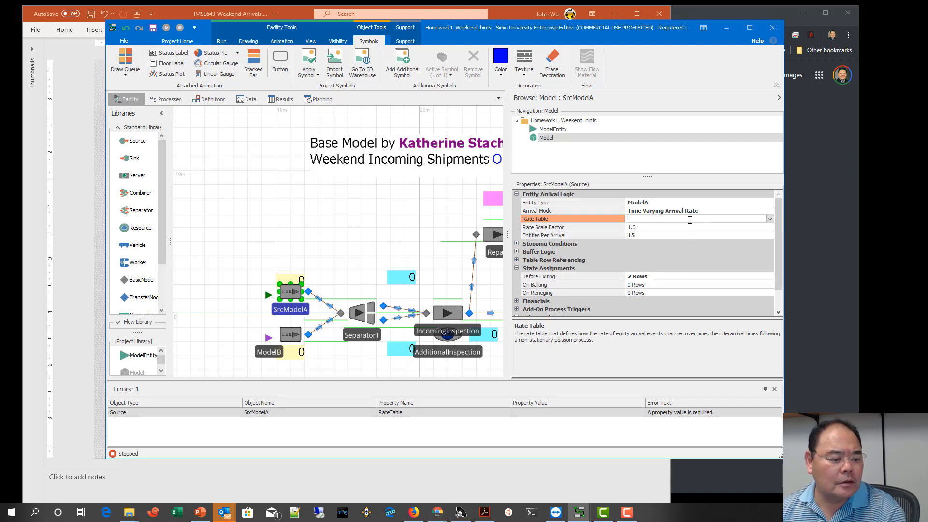
pyautogui.click(770, 219)
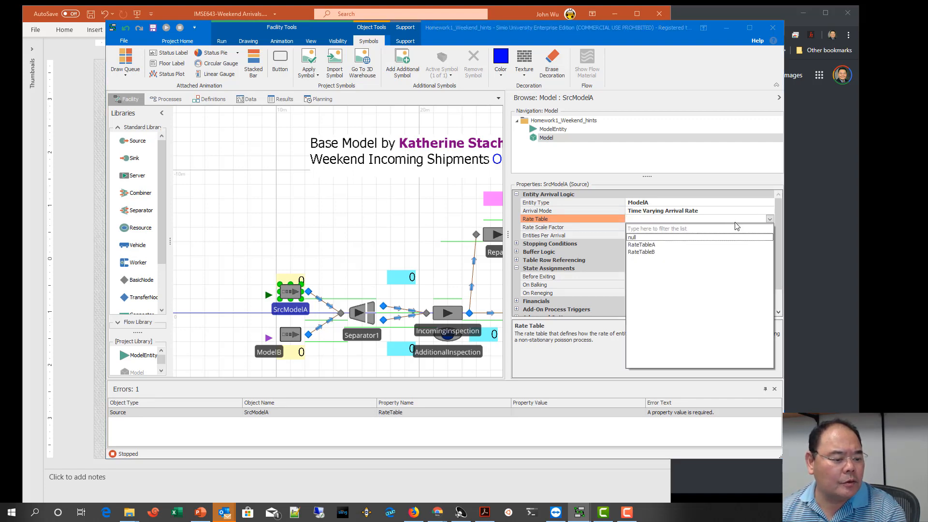
pyautogui.click(652, 249)
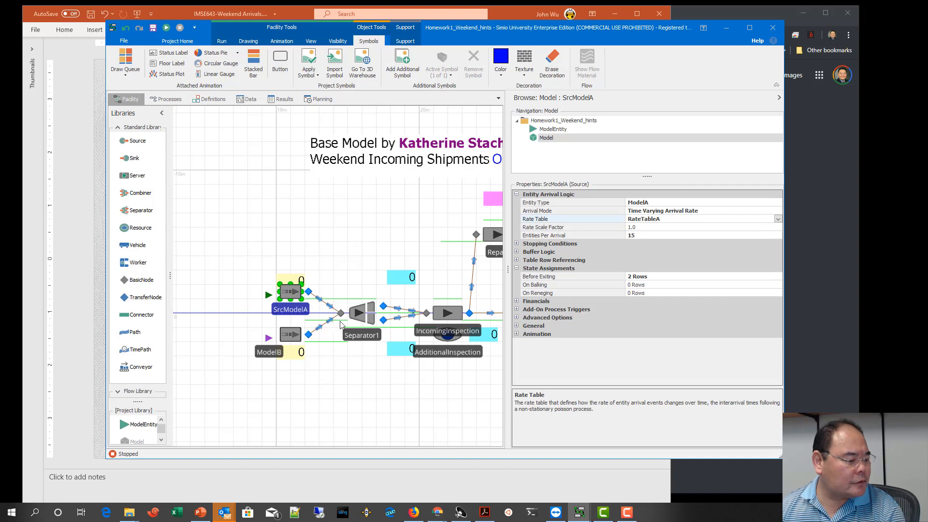
# Step: Switch the SrcModelB source to the Time Varying Arrival Rate mode and assign RateTableB to it
pyautogui.click(298, 337)
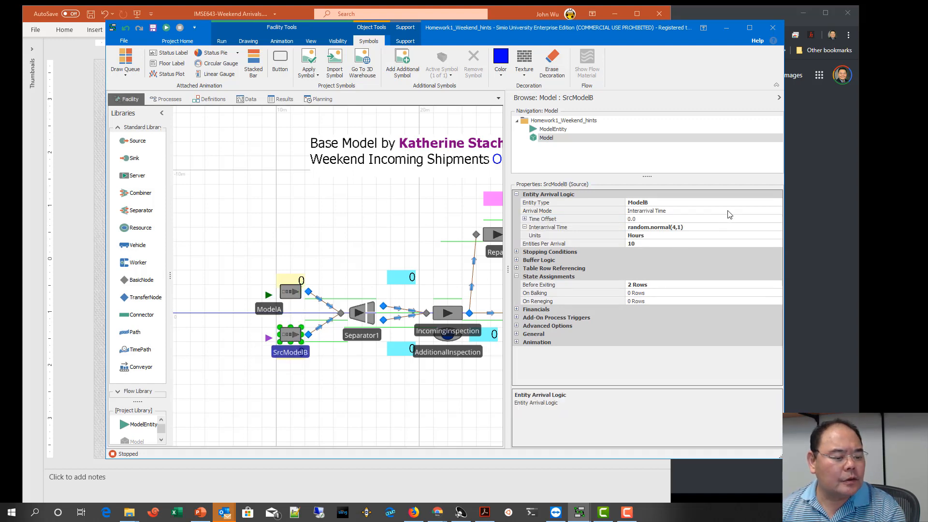
pyautogui.click(772, 213)
pyautogui.click(778, 211)
pyautogui.click(711, 225)
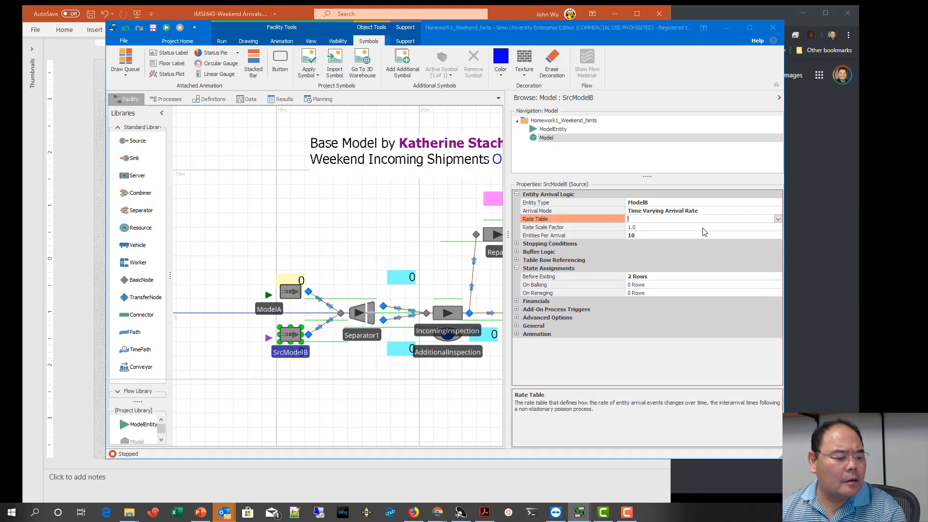
pyautogui.click(772, 219)
pyautogui.click(771, 219)
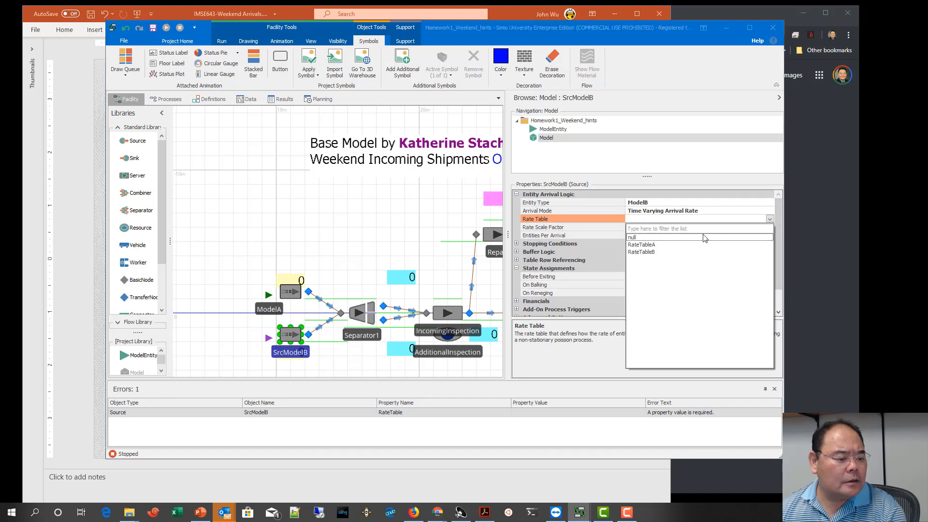
pyautogui.click(659, 252)
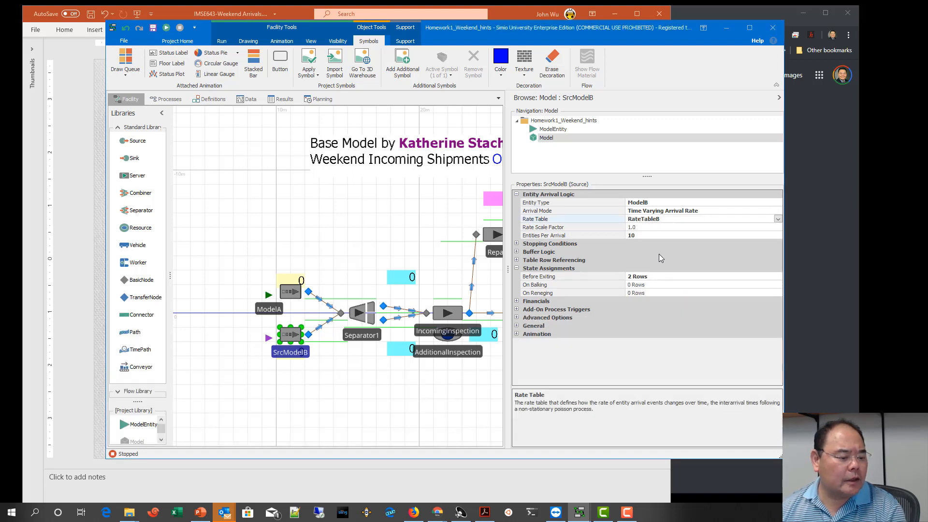
# Step: Enlarge the facility view and start a fresh animated run of the model
pyautogui.moveTo(508, 269); pyautogui.dragTo(696, 265)
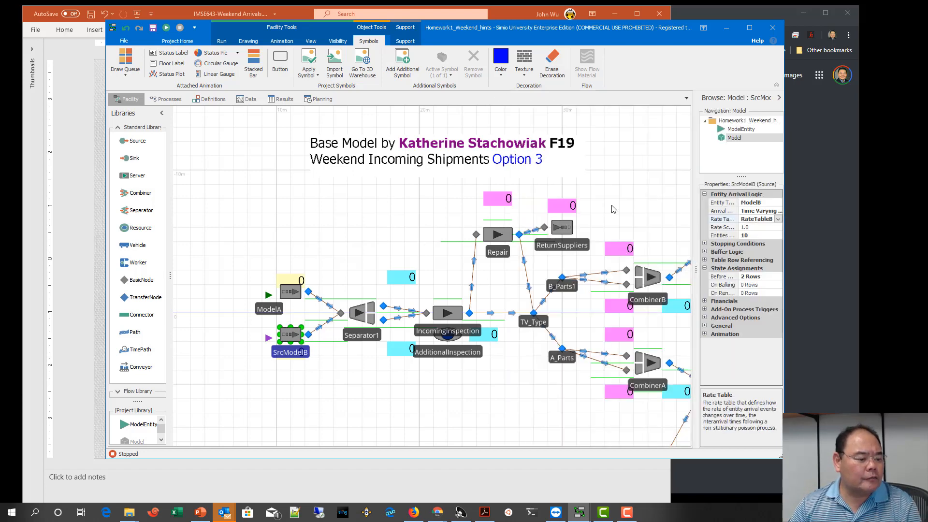
pyautogui.moveTo(585, 209); pyautogui.dragTo(516, 214)
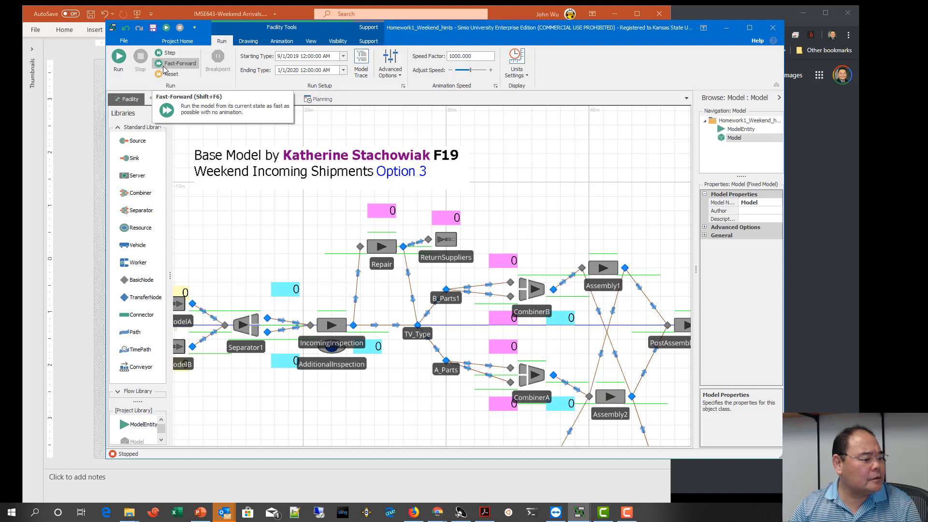
pyautogui.click(164, 69)
# Step: Shift the floor label with the model title slightly down toward the Repair server
pyautogui.click(217, 179)
pyautogui.moveTo(217, 179)
pyautogui.mouseDown()
pyautogui.moveTo(274, 172)
pyautogui.moveTo(225, 193)
pyautogui.mouseUp()
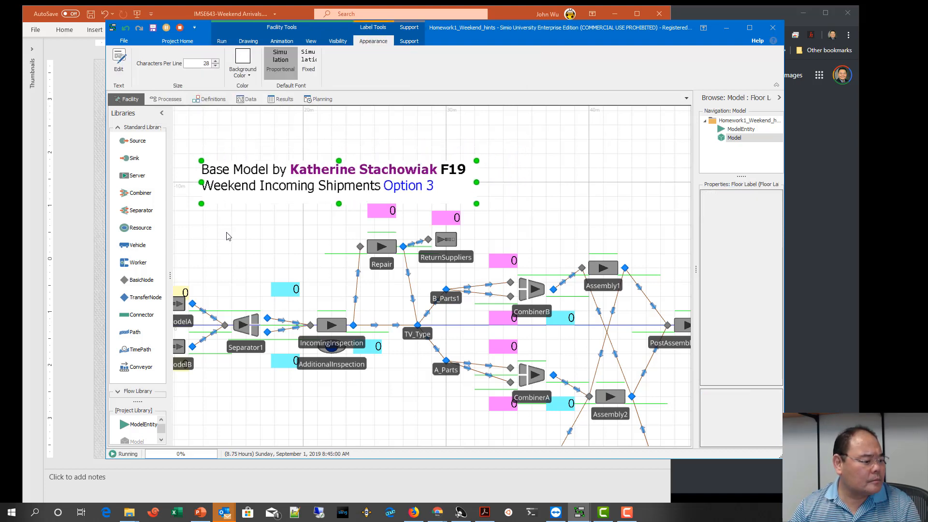
pyautogui.moveTo(229, 236); pyautogui.dragTo(286, 221)
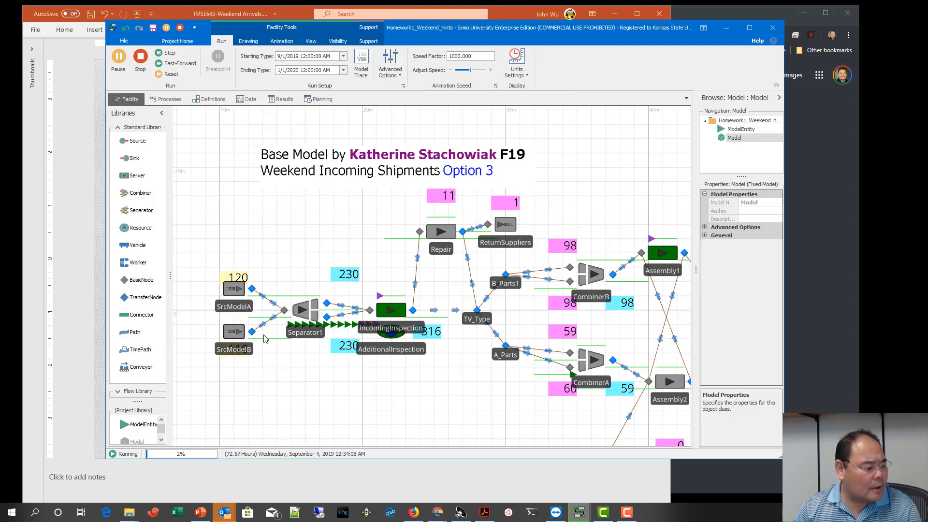
# Step: Move the two yellow entered-count status labels to the left of SrcModelB and SrcModelA, level with each source
pyautogui.click(242, 358)
pyautogui.moveTo(242, 358); pyautogui.dragTo(210, 338)
pyautogui.moveTo(235, 279); pyautogui.dragTo(206, 290)
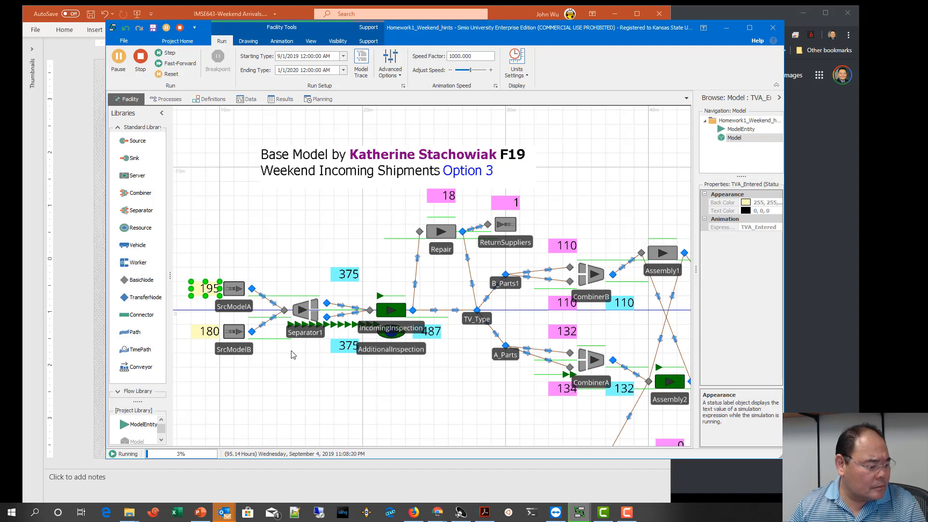